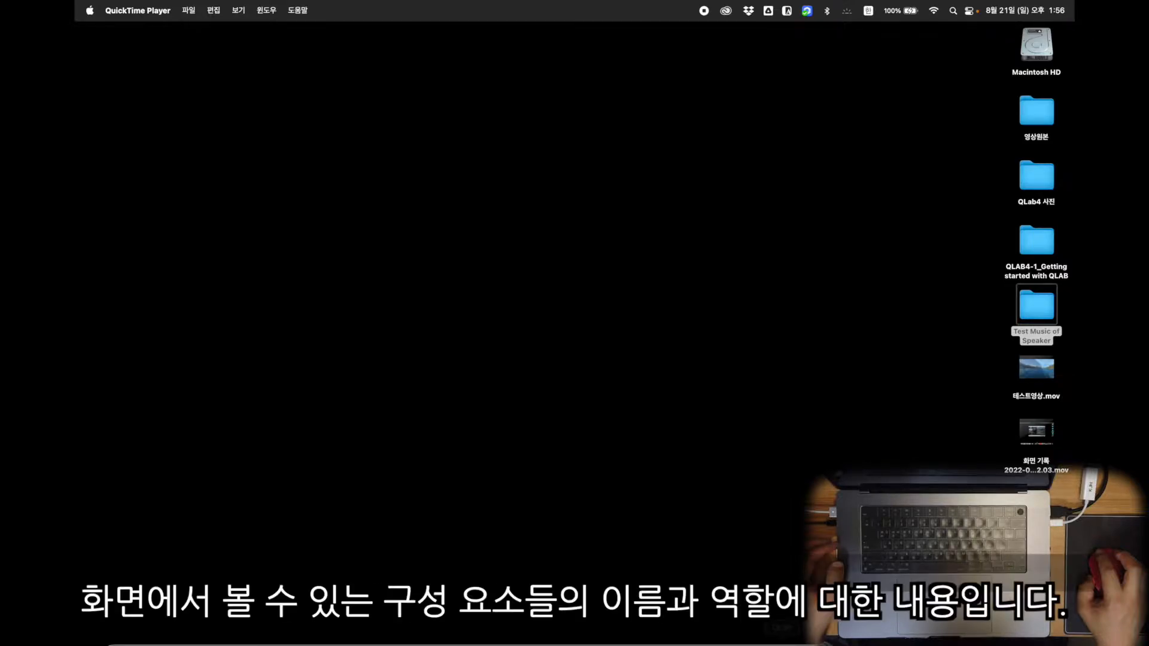
Launch QLab and create a new workspace from the built-in blank workspace.
{"action": "mouse_move", "coordinate": [782, 638]}
{"action": "left_click", "coordinate": [789, 628]}
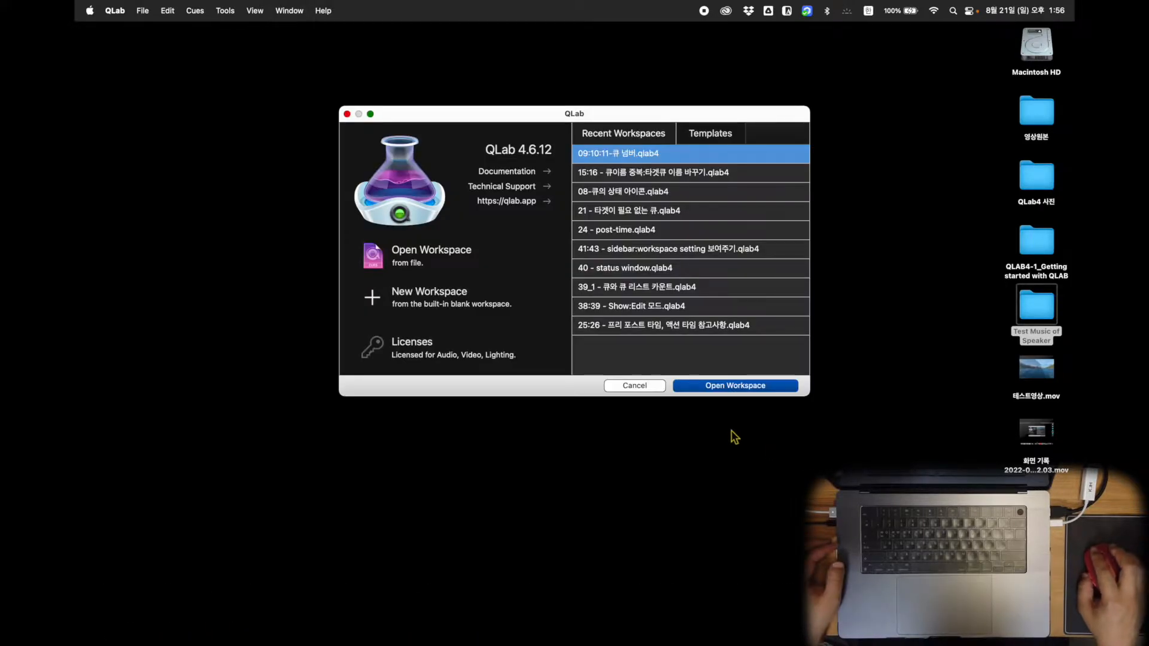
{"action": "left_click", "coordinate": [481, 310]}
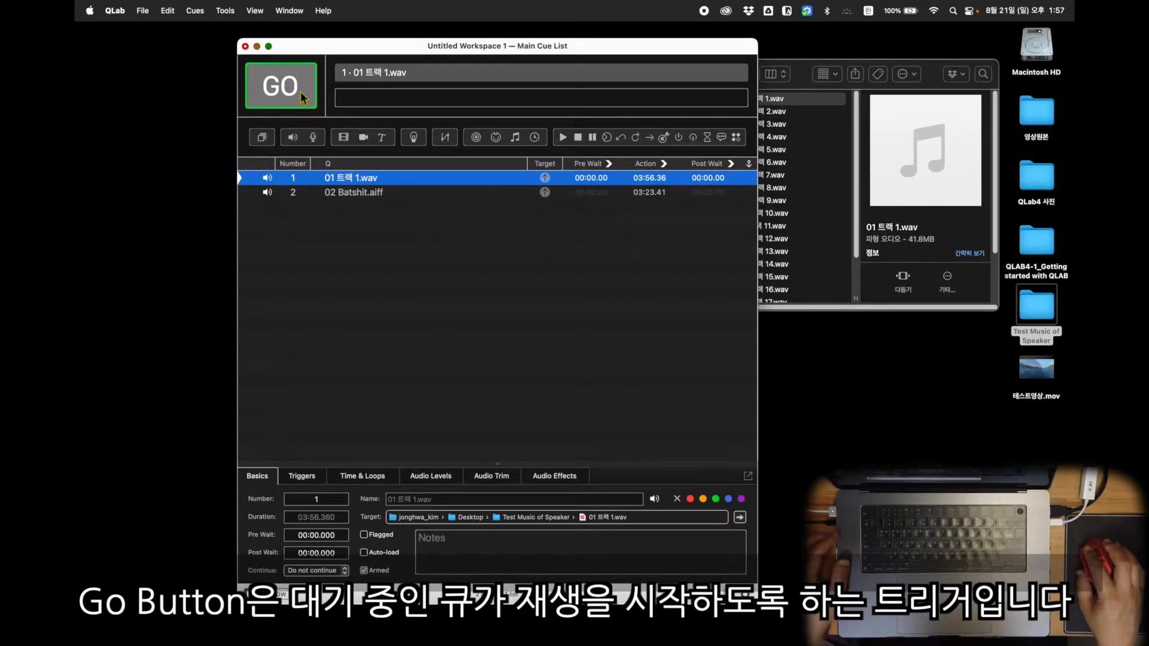
Play the first audio cue, stop its playback, and start the second cue on standby.
{"action": "left_click", "coordinate": [300, 92]}
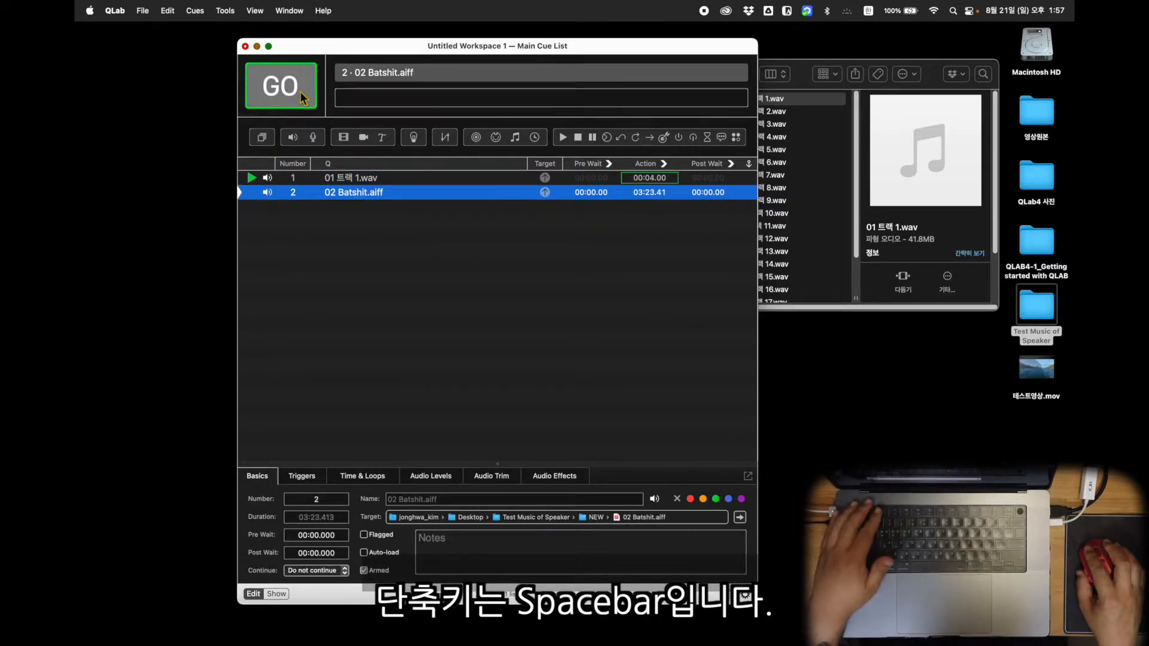
{"action": "key", "text": "Escape"}
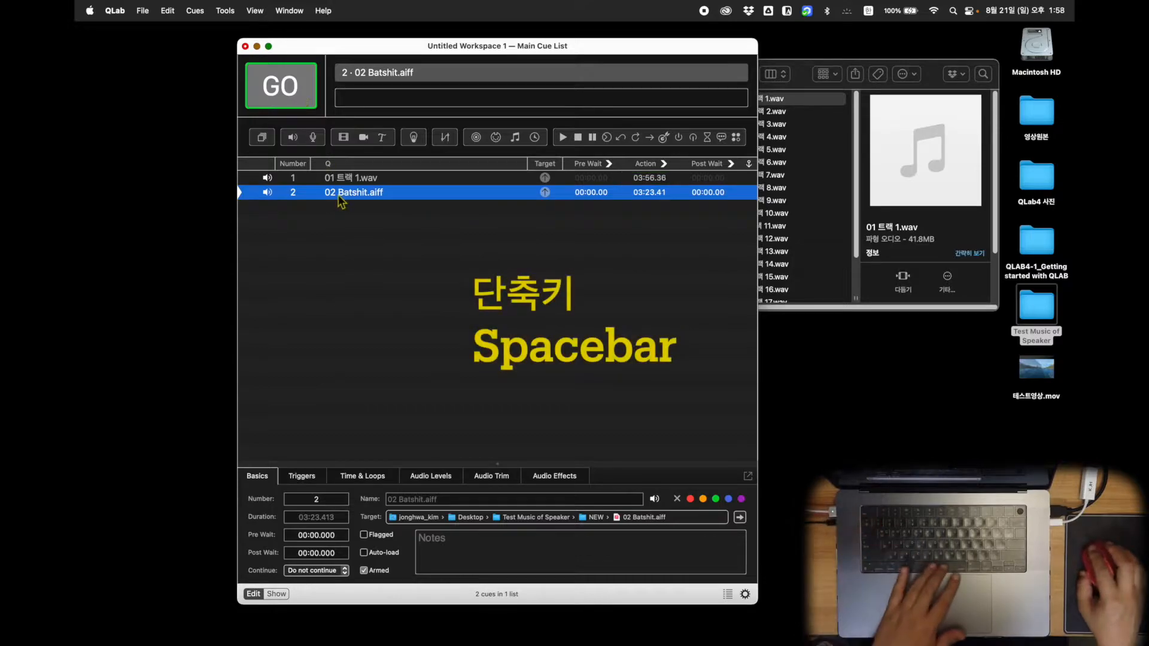
{"action": "key", "text": "space"}
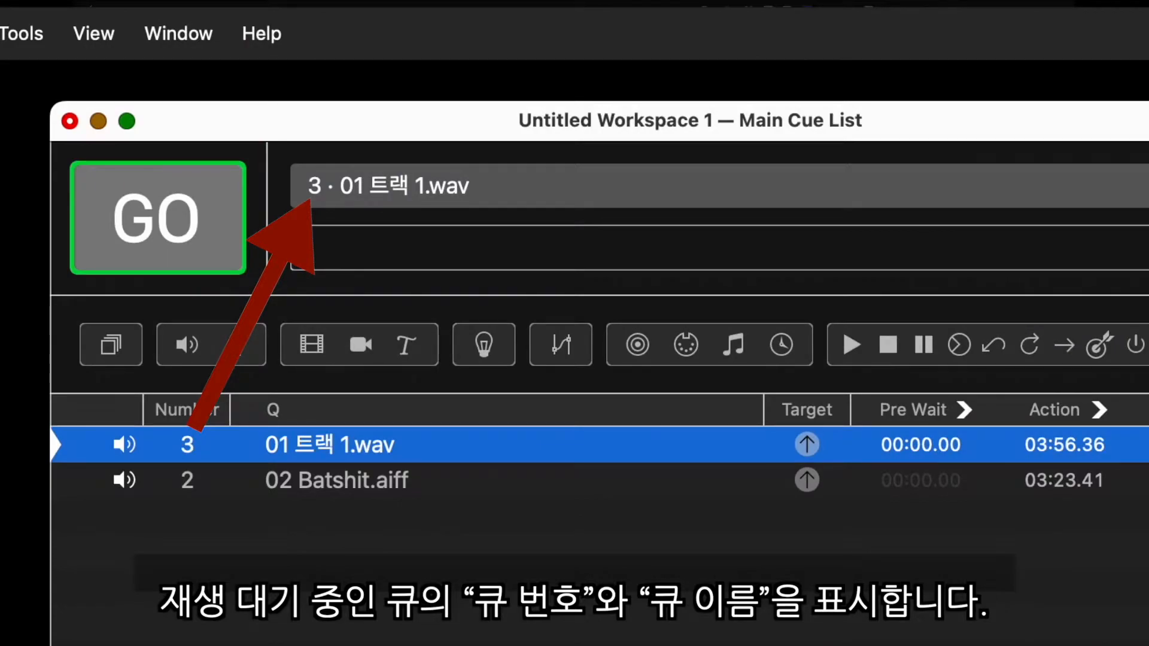
Change the first cue's number to 3 and rename it 1번 트랙.
{"action": "double_click", "coordinate": [354, 442]}
{"action": "type", "text": "1qjs"}
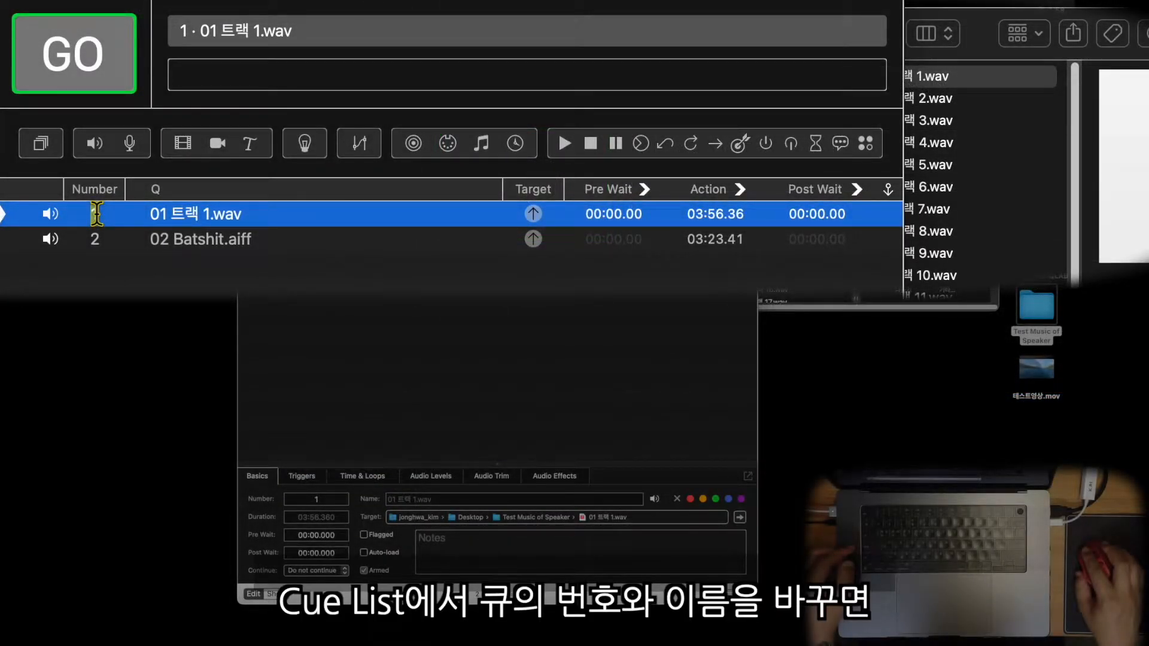
{"action": "double_click", "coordinate": [96, 213]}
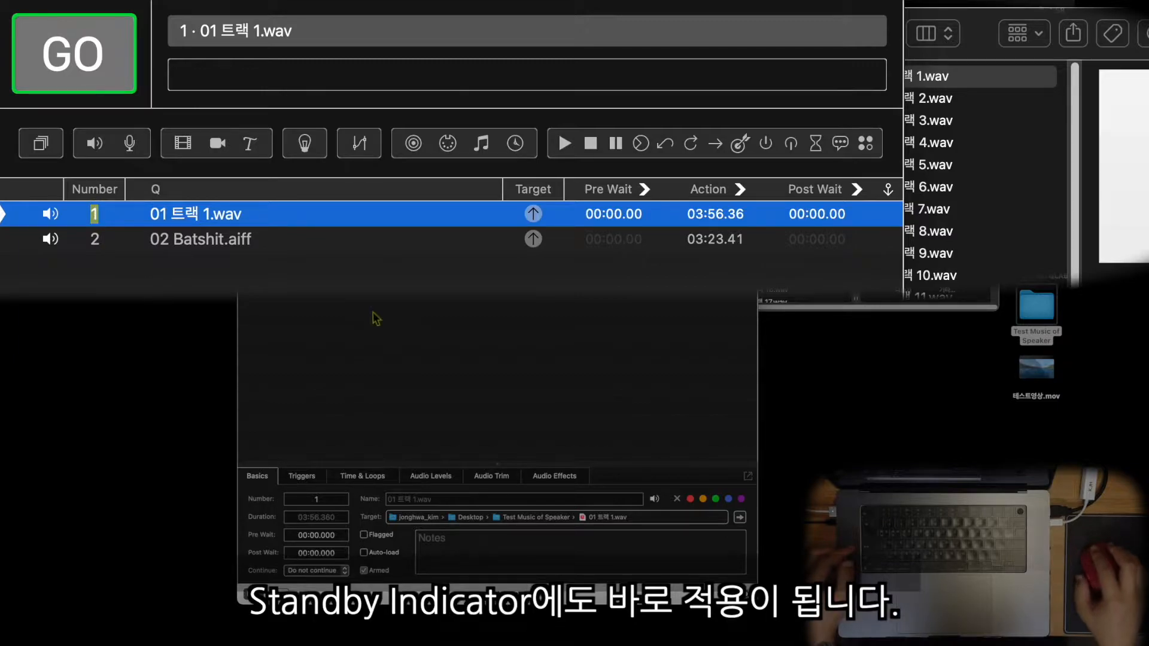
{"action": "type", "text": "3"}
{"action": "key", "text": "Return"}
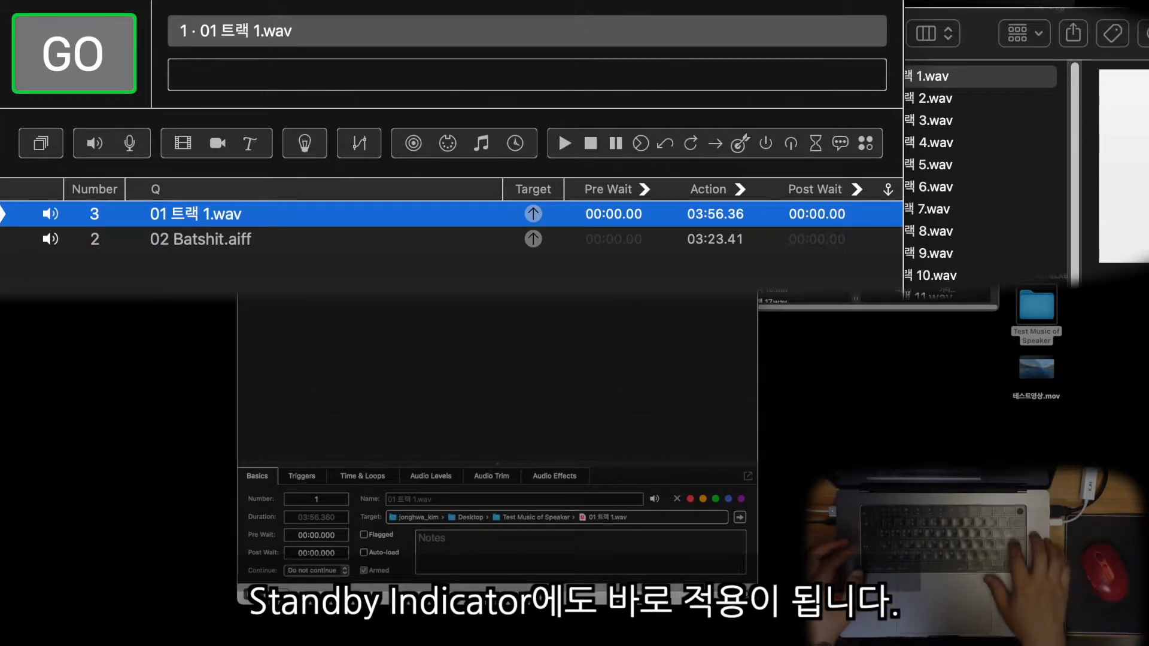
{"action": "double_click", "coordinate": [214, 213]}
{"action": "type", "text": "1"}
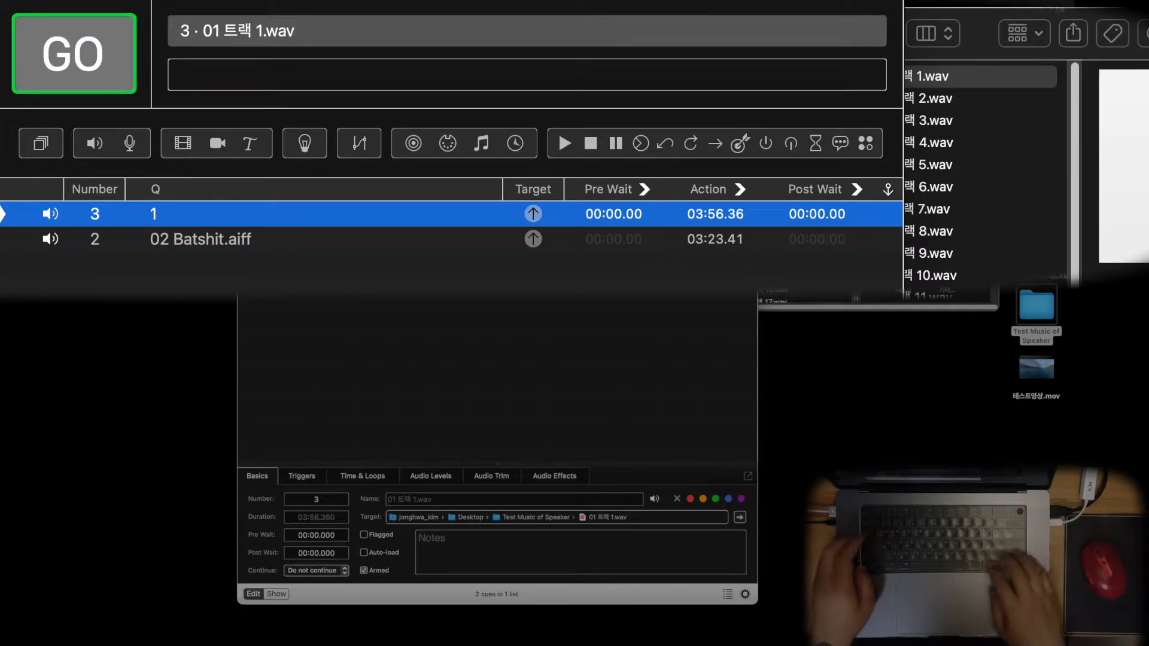
{"action": "type", "text": "ㅂㅓㄴ ㅌㅡㄹㅐㄱ"}
{"action": "key", "text": "Return"}
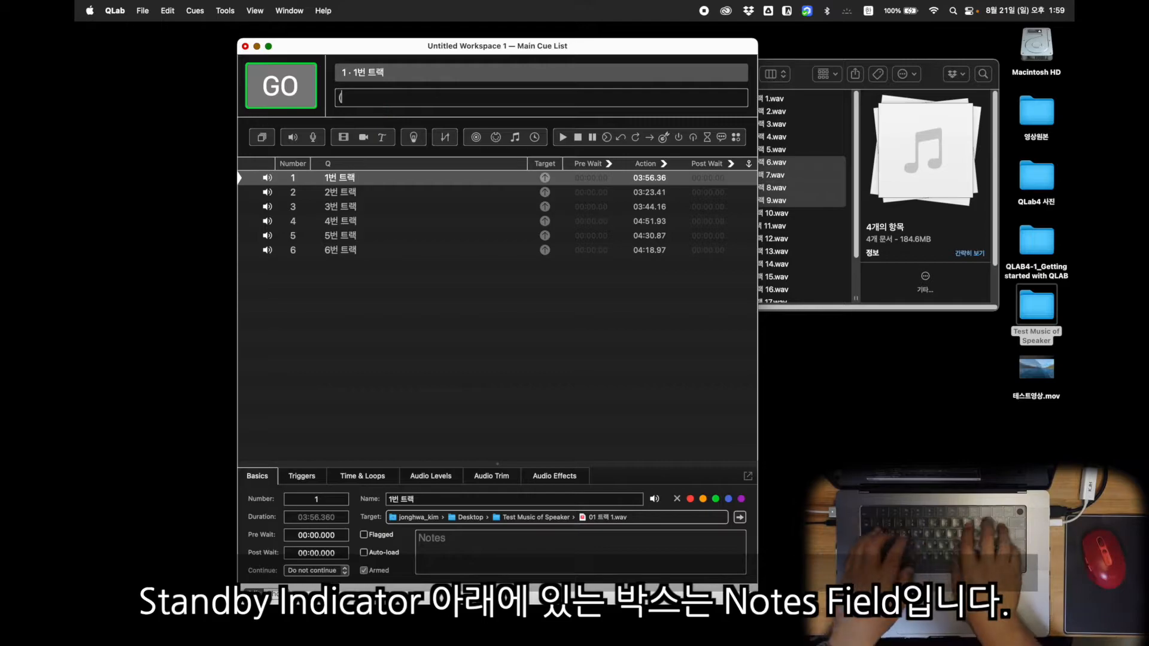
Enter the note "(1막 1장) 점심 뭐 먹을까?" for cue 1 and a note beginning "(2막 4장) 저녁" for cue 2.
{"action": "type", "text": ") 점심 뭐 먹"}
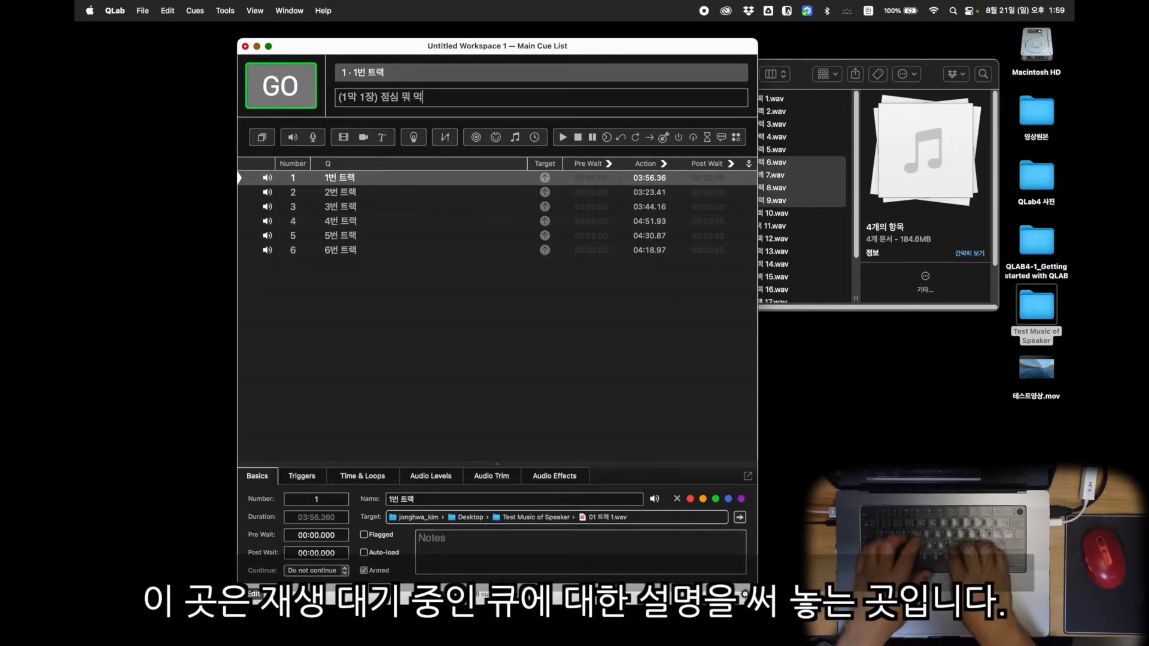
{"action": "left_click", "coordinate": [371, 177]}
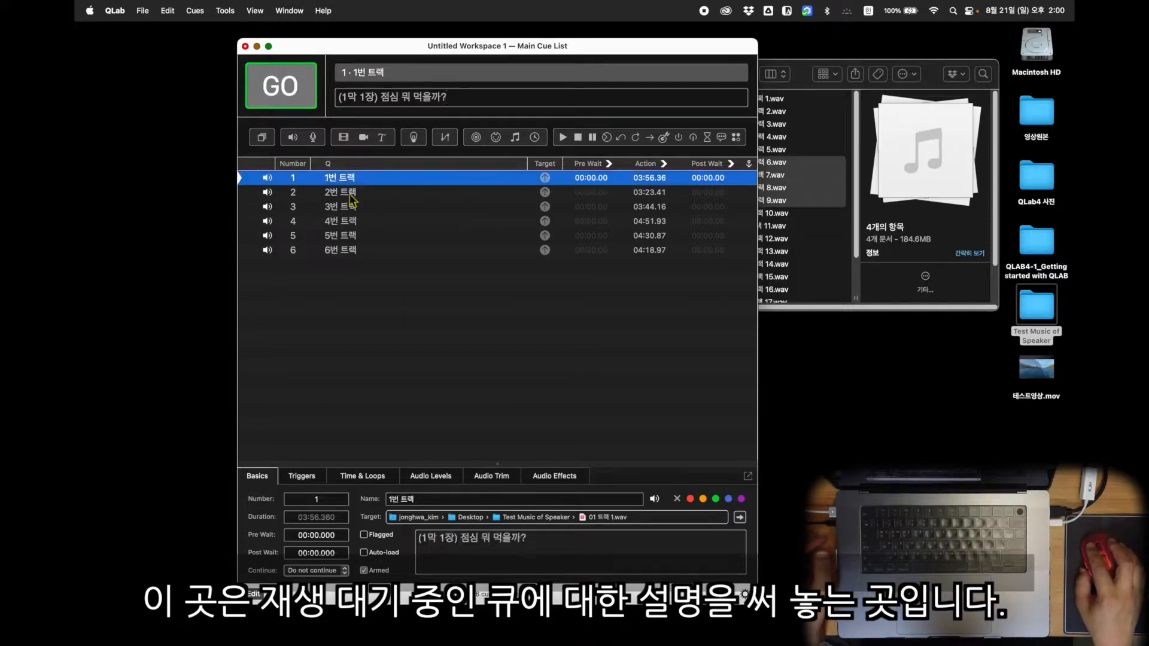
{"action": "left_click", "coordinate": [371, 192]}
{"action": "left_click", "coordinate": [373, 106]}
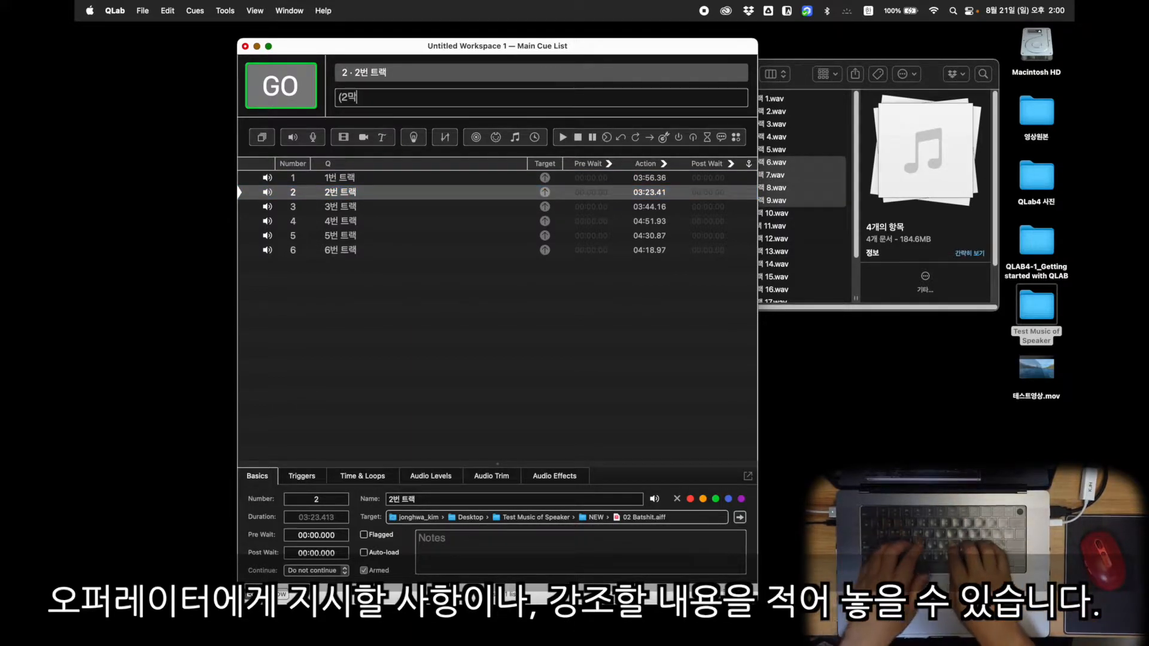
{"action": "type", "text": "(2막 4장) 글"}
{"action": "key", "text": "BackSpace"}
{"action": "type", "text": "저녁은 먹을까?"}
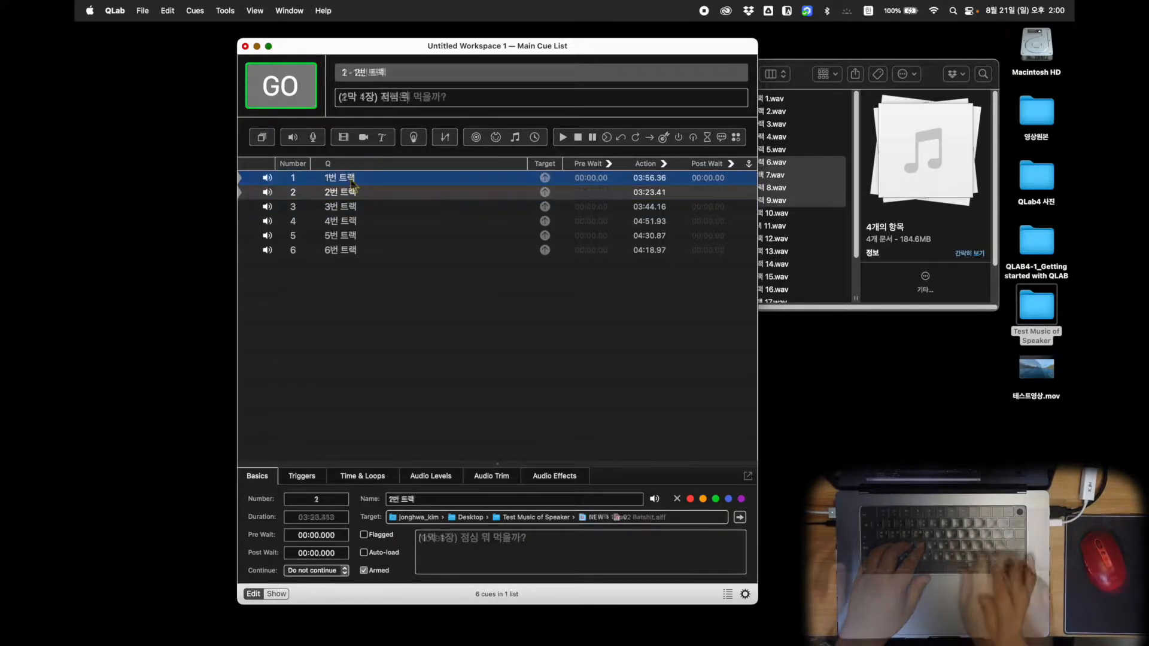
Fire cues 1, 2 and 3 one after another to follow the notes of each standby cue.
{"action": "key", "text": "space"}
{"action": "key", "text": "space"}
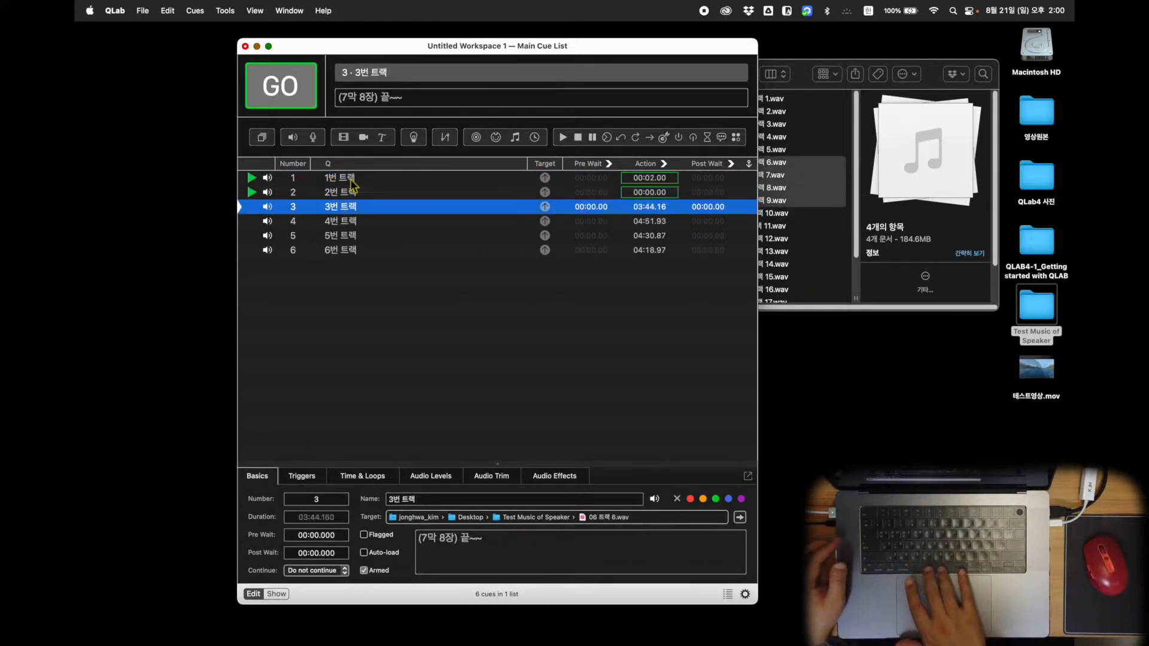
{"action": "key", "text": "space"}
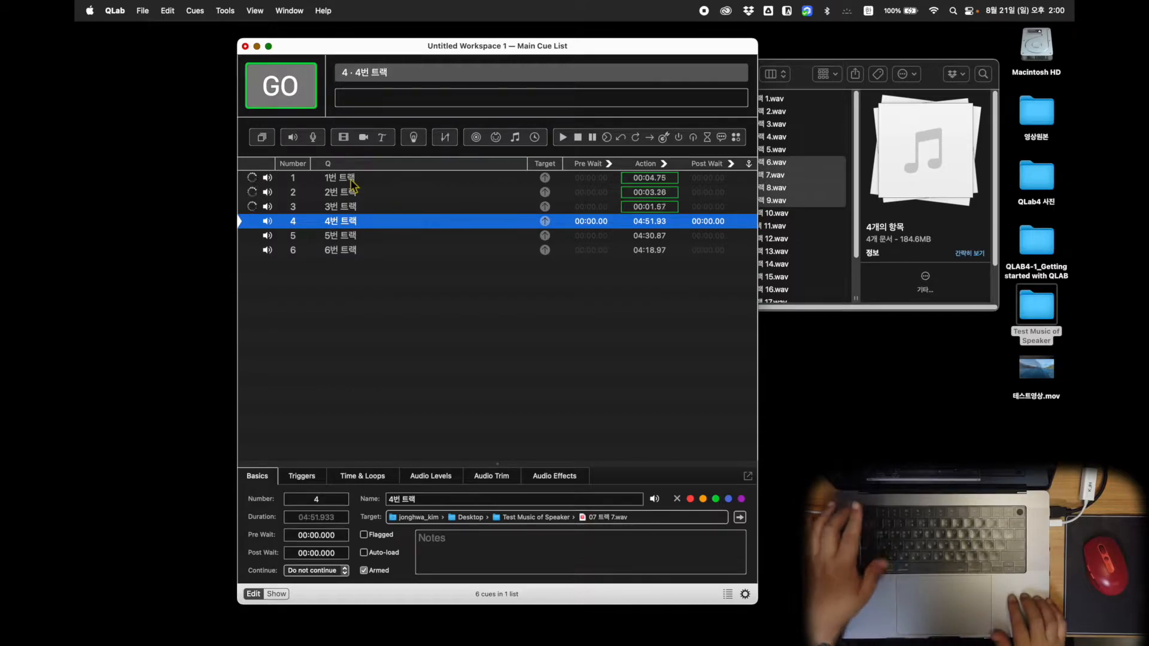
Search the cue list for 1막, select the matching cue, and search for 저녁.
{"action": "left_click", "coordinate": [169, 10]}
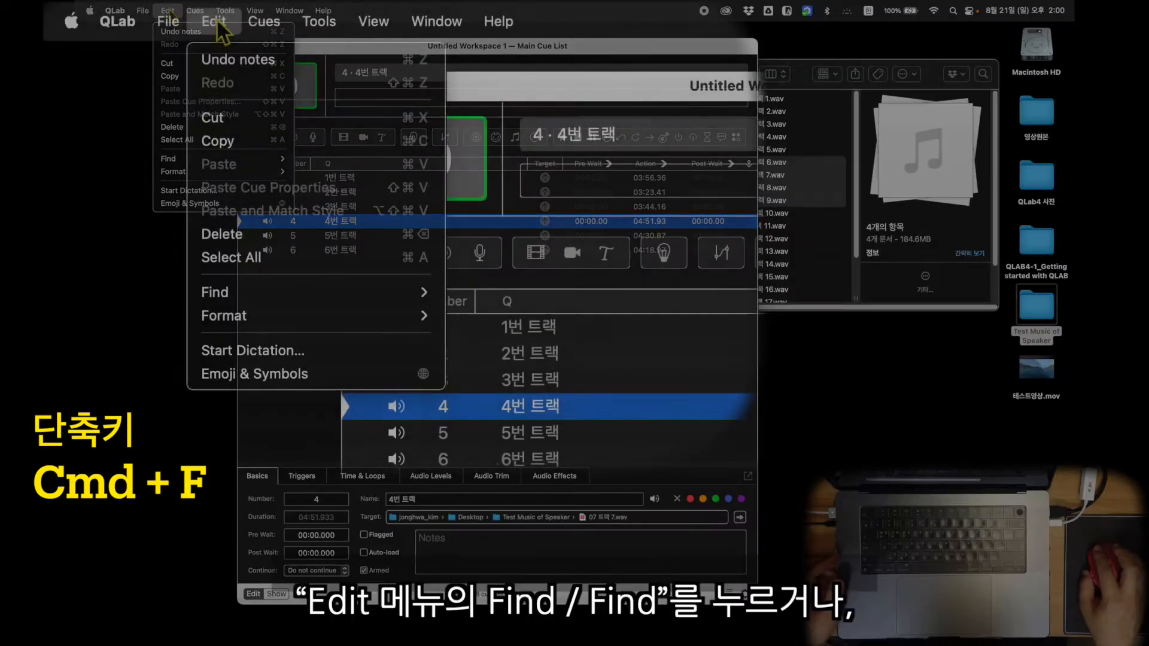
{"action": "mouse_move", "coordinate": [243, 302]}
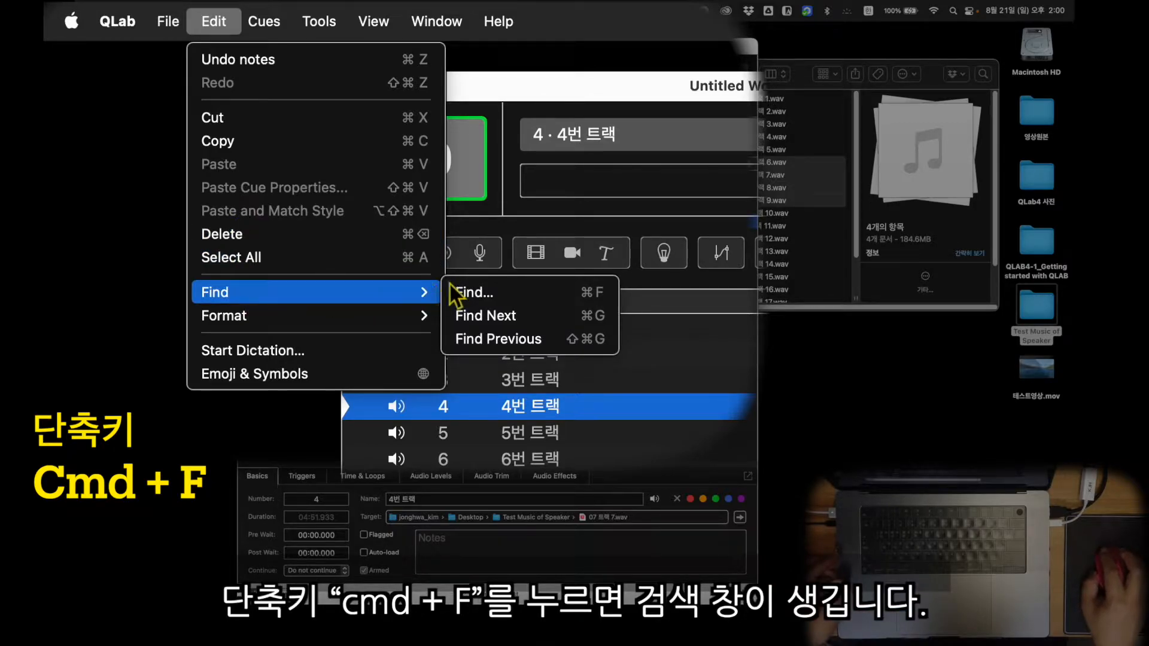
{"action": "left_click", "coordinate": [472, 291]}
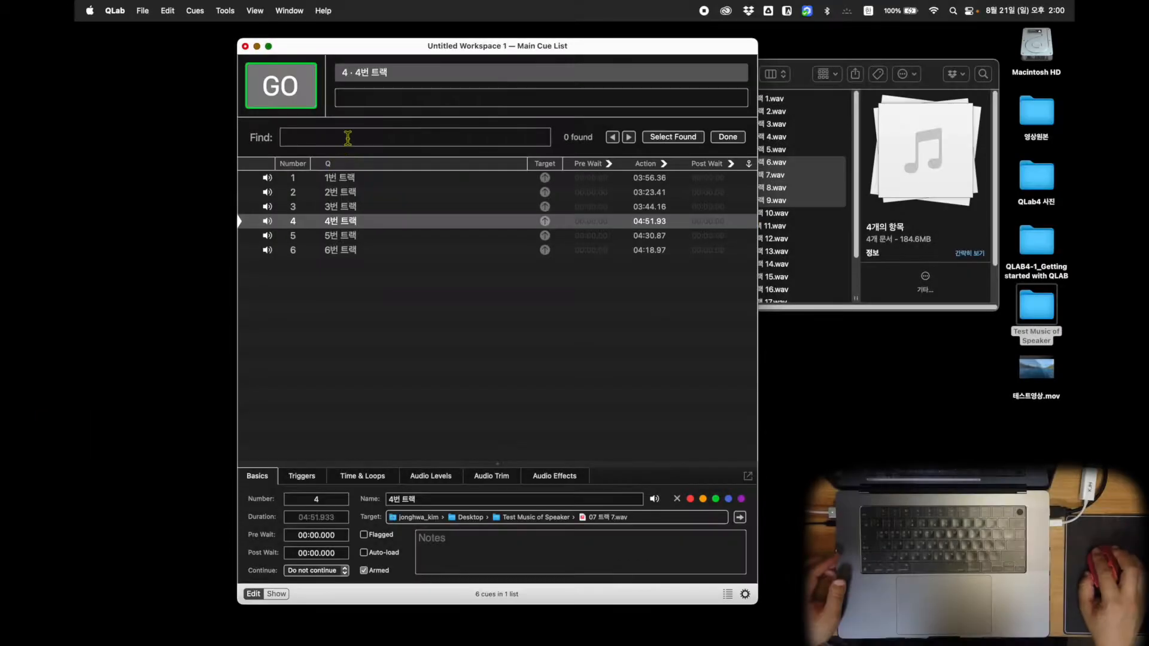
{"action": "type", "text": "1막"}
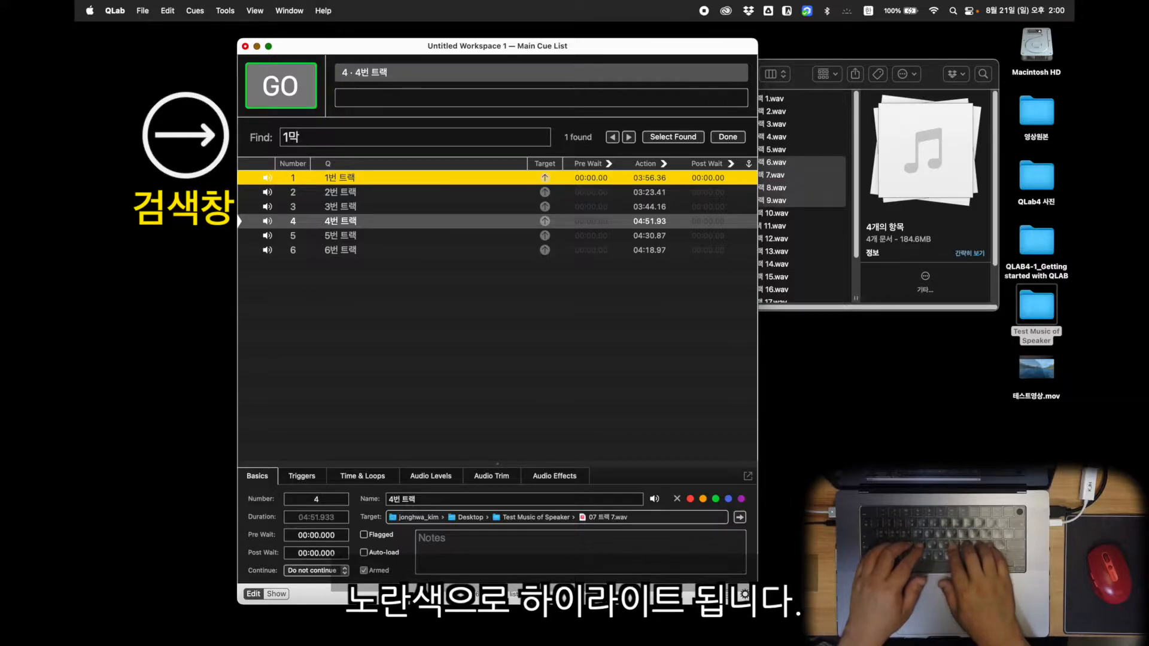
{"action": "left_click", "coordinate": [351, 178]}
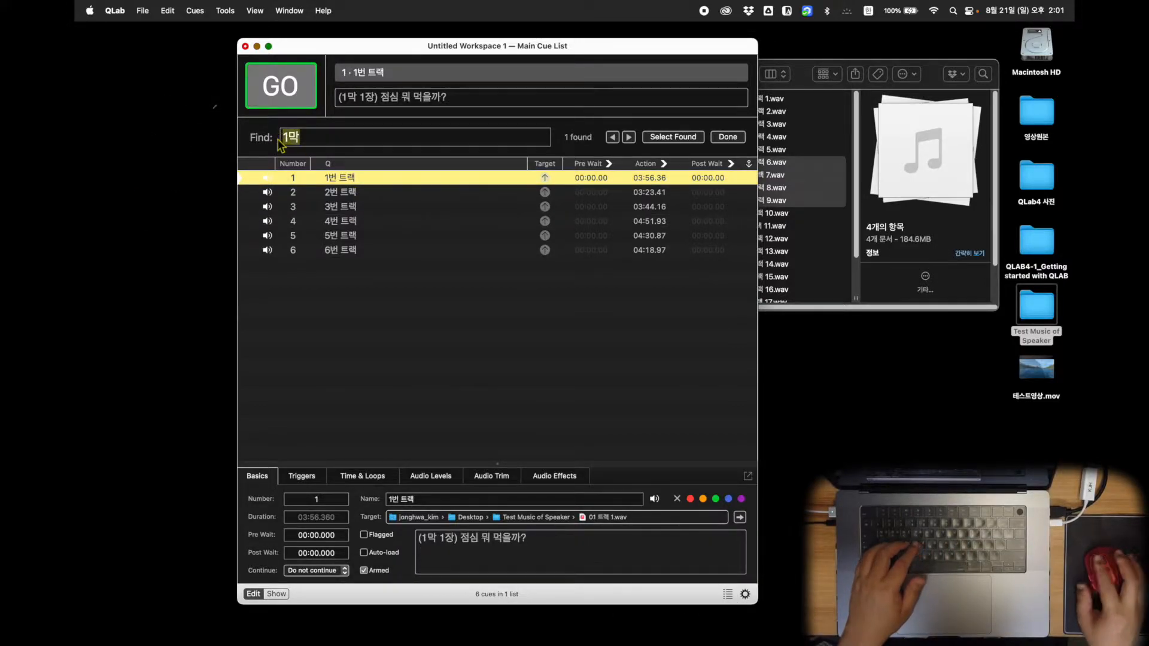
{"action": "type", "text": "저녁"}
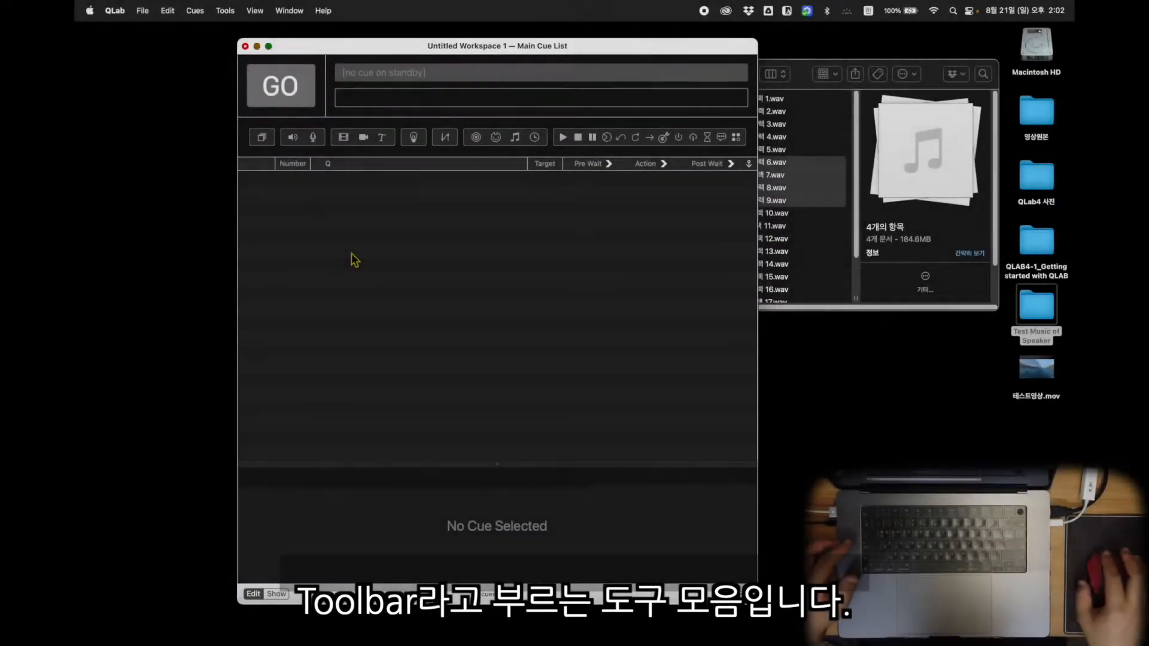
Add Group, Audio, Mic, Video, Camera, Text and Light cues to the empty cue list.
{"action": "left_click", "coordinate": [263, 138]}
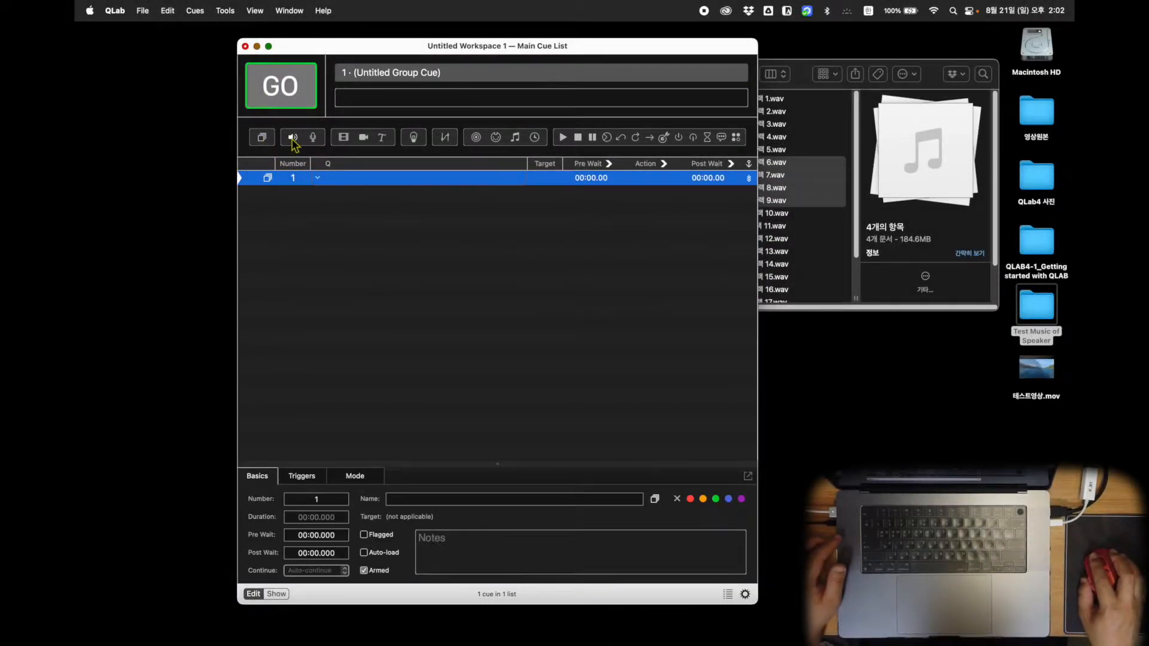
{"action": "left_click", "coordinate": [293, 139]}
{"action": "left_click", "coordinate": [312, 139]}
{"action": "left_click", "coordinate": [342, 139]}
{"action": "left_click", "coordinate": [364, 138]}
{"action": "left_click", "coordinate": [381, 140]}
{"action": "left_click", "coordinate": [414, 137]}
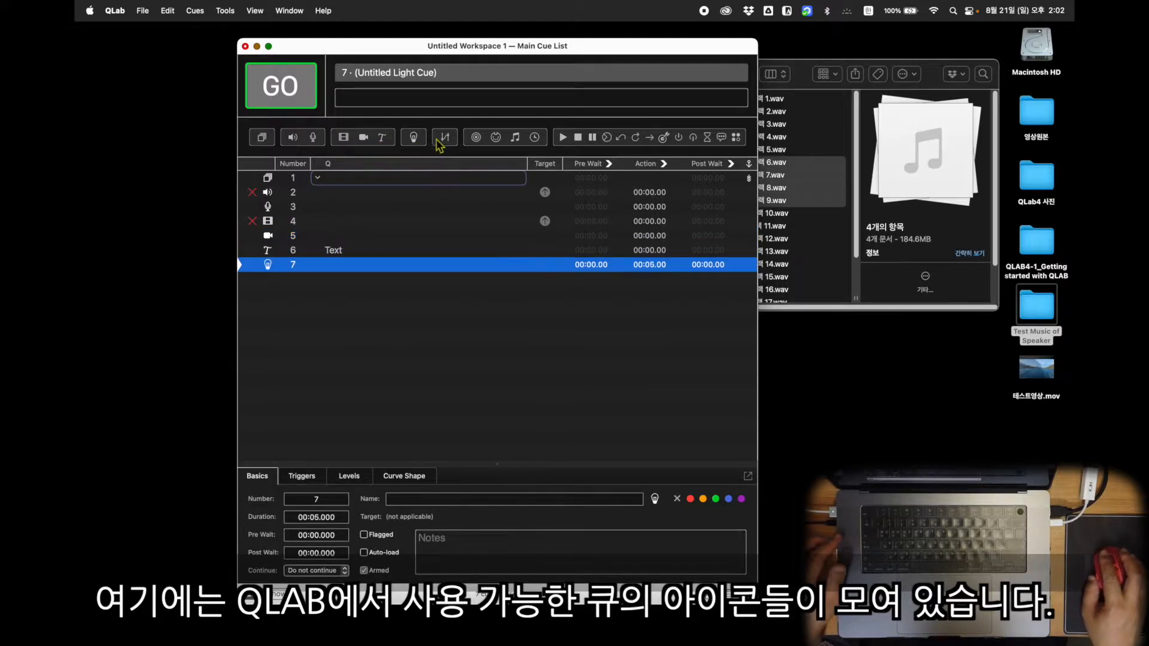
Add Fade, Network, MIDI, MIDI File and Timecode cues below the Light cue.
{"action": "left_click", "coordinate": [445, 138]}
{"action": "left_click", "coordinate": [476, 137]}
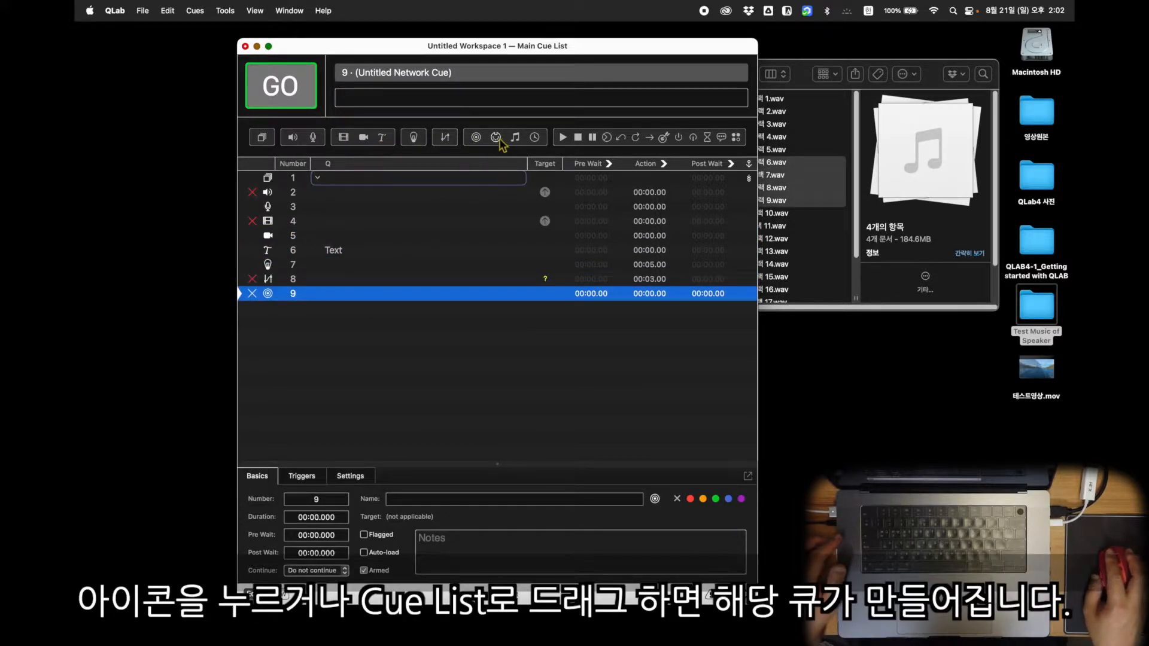
{"action": "left_click", "coordinate": [495, 138]}
{"action": "left_click", "coordinate": [514, 138]}
{"action": "left_click", "coordinate": [534, 137]}
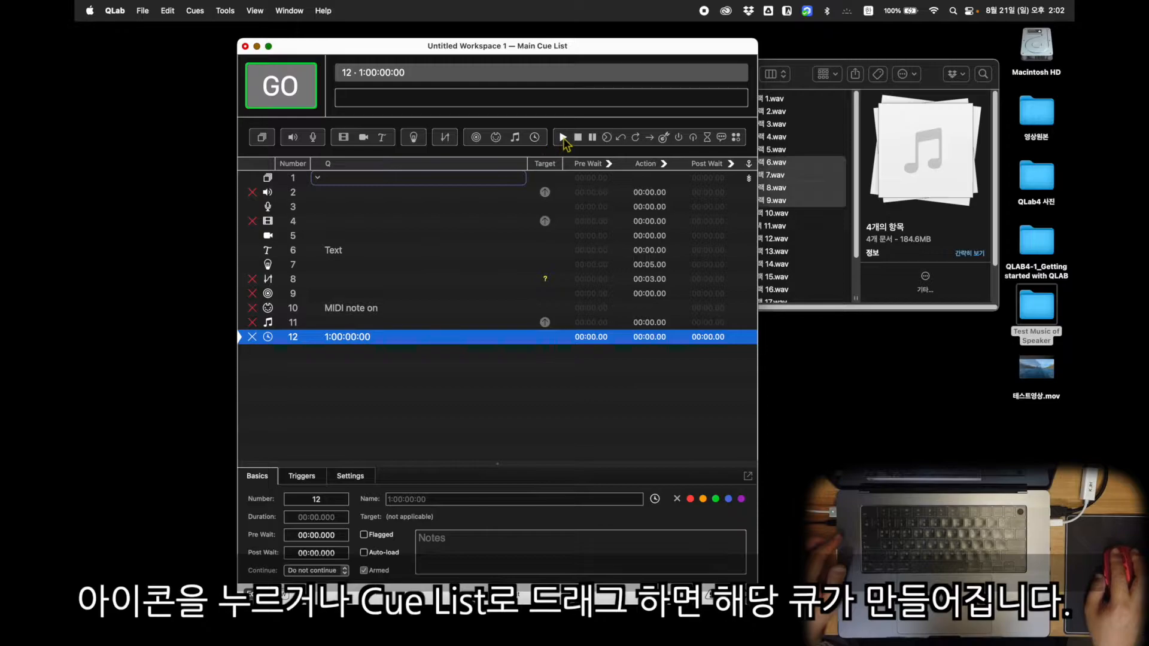
Add Start, Stop, Pause, Load, Reset, Devamp and GoTo cues below the Timecode cue.
{"action": "left_click", "coordinate": [562, 137]}
{"action": "left_click", "coordinate": [578, 137]}
{"action": "left_click", "coordinate": [592, 137]}
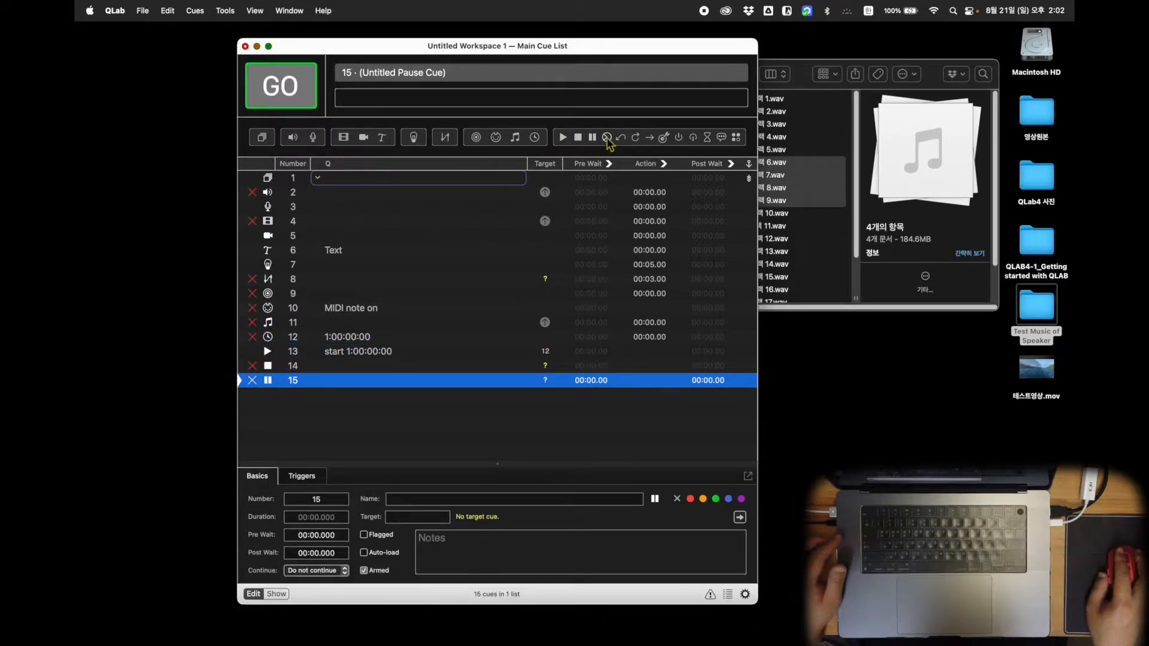
{"action": "left_click", "coordinate": [607, 138]}
{"action": "left_click", "coordinate": [620, 138]}
{"action": "left_click", "coordinate": [635, 138]}
{"action": "left_click", "coordinate": [649, 138]}
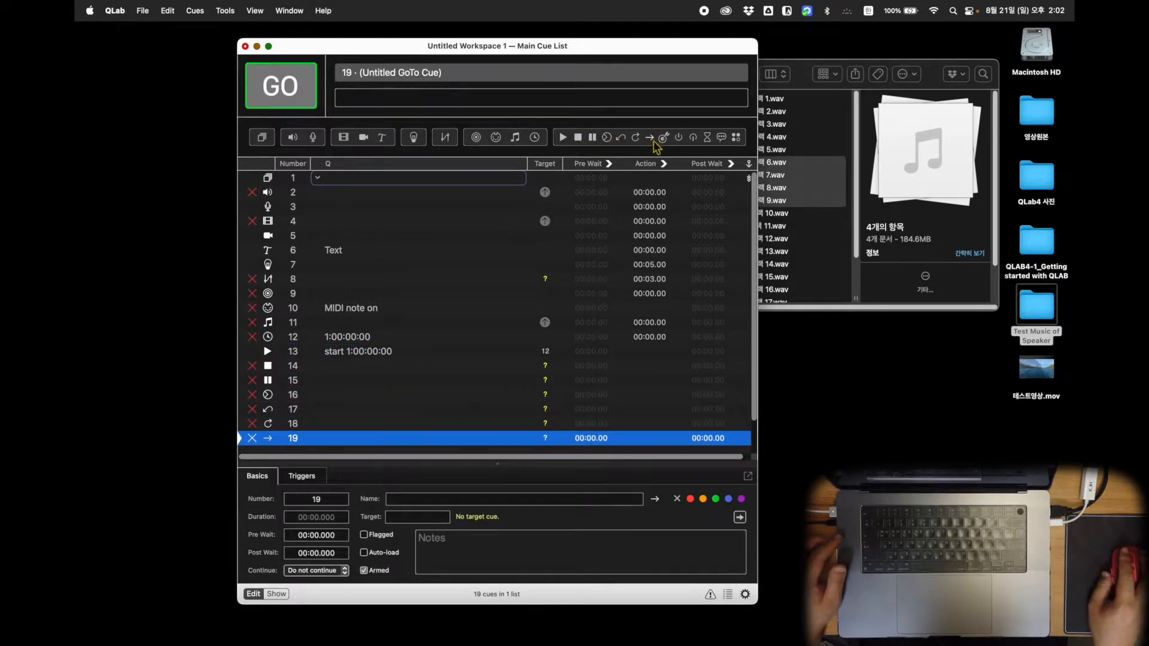
Add Target, Arm, Disarm, Wait, Memo and Script cues at the end of the cue list.
{"action": "left_click", "coordinate": [663, 138]}
{"action": "left_click", "coordinate": [678, 137]}
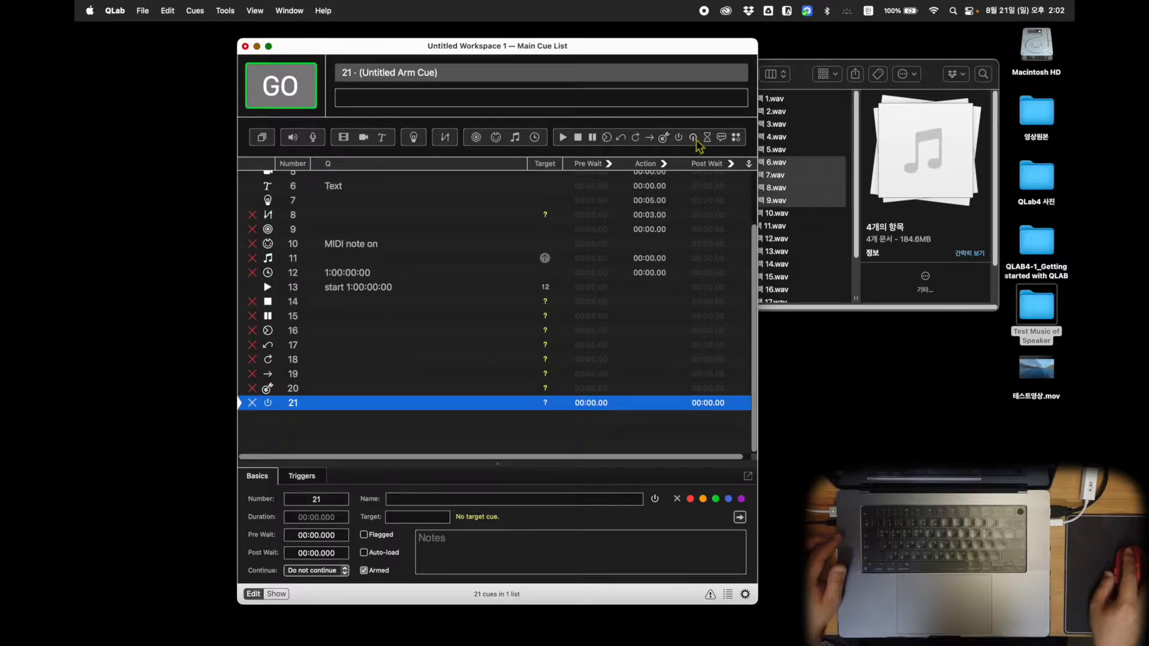
{"action": "left_click", "coordinate": [694, 140]}
{"action": "left_click", "coordinate": [707, 138]}
{"action": "left_click", "coordinate": [721, 139]}
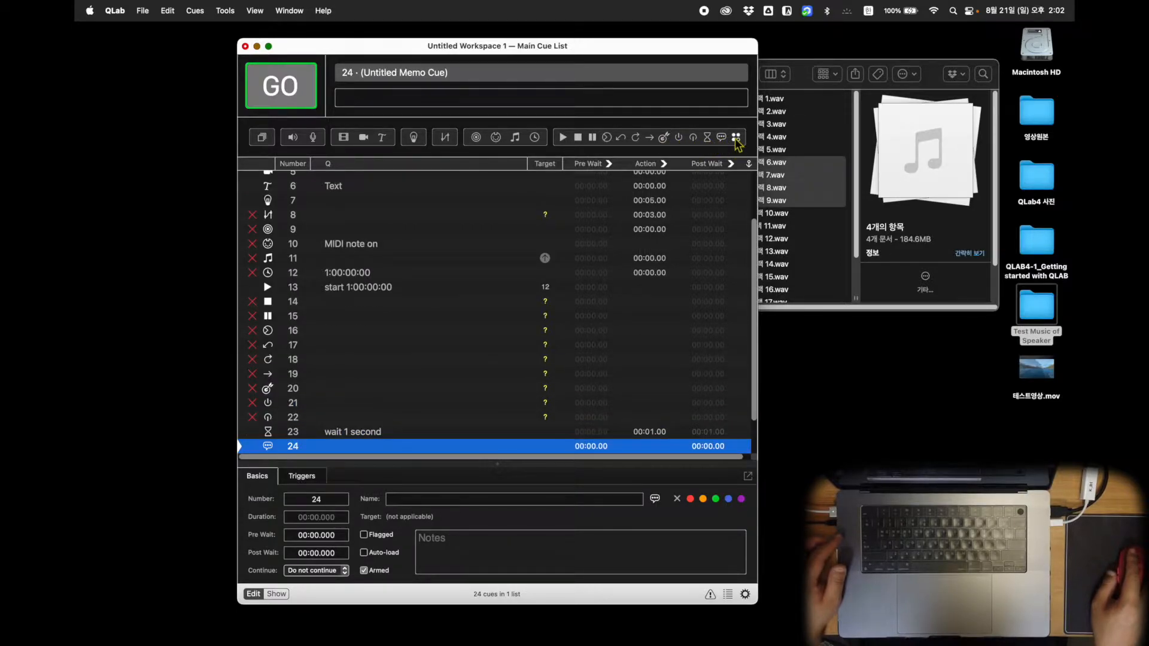
{"action": "left_click", "coordinate": [737, 137]}
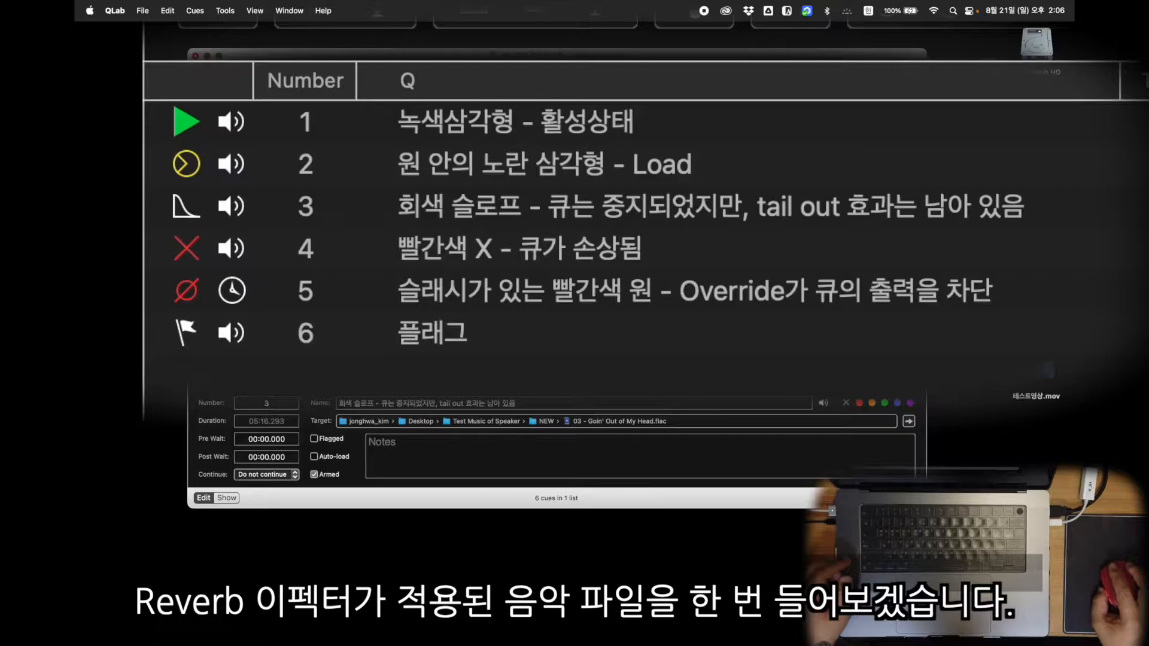
Start cue 3, the gray slope tail-out example, and pause its playback.
{"action": "key", "text": "space"}
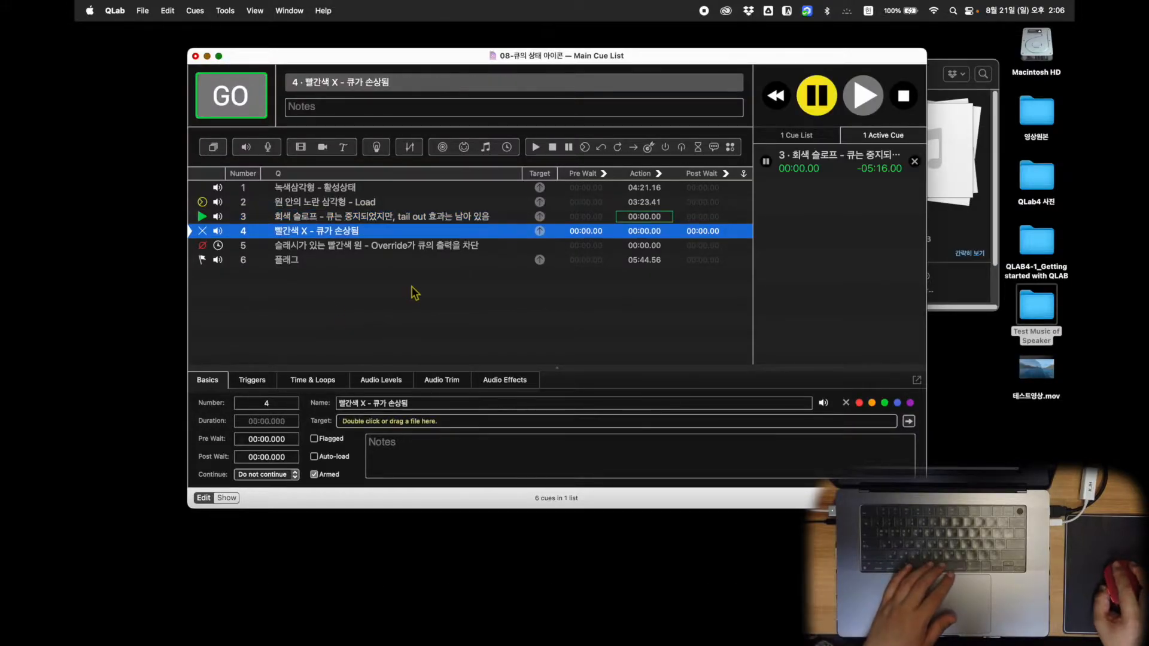
{"action": "left_click", "coordinate": [816, 95]}
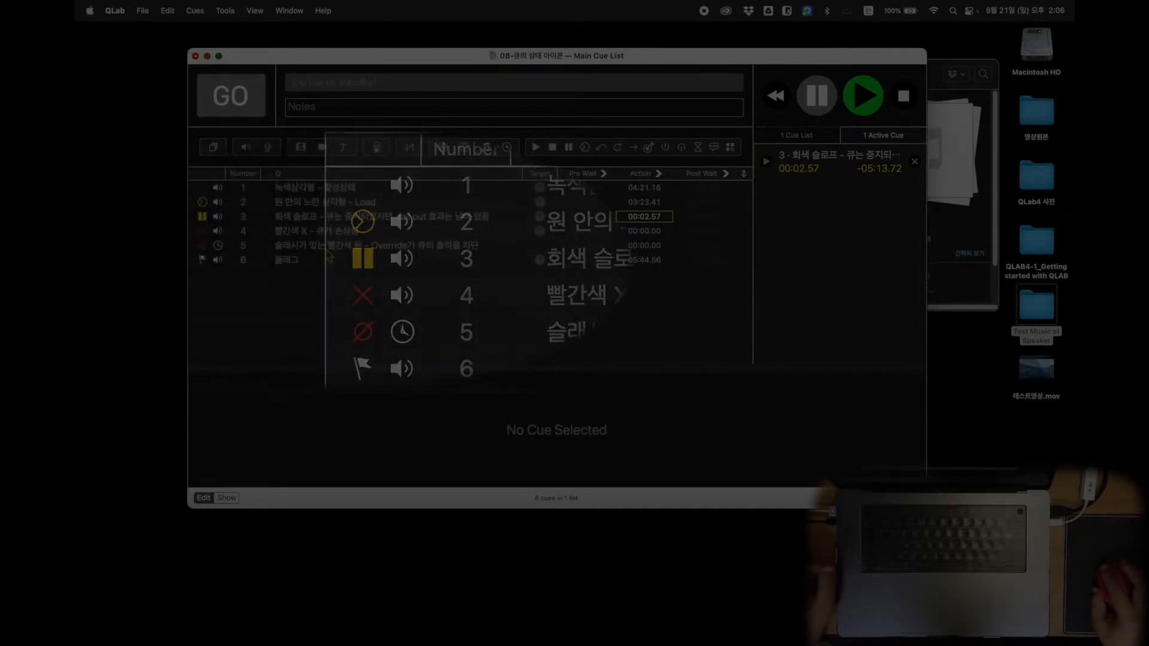
Select cue 5, the slashed red circle example, and toggle the Timecode output in the Override Controls.
{"action": "left_click", "coordinate": [327, 250]}
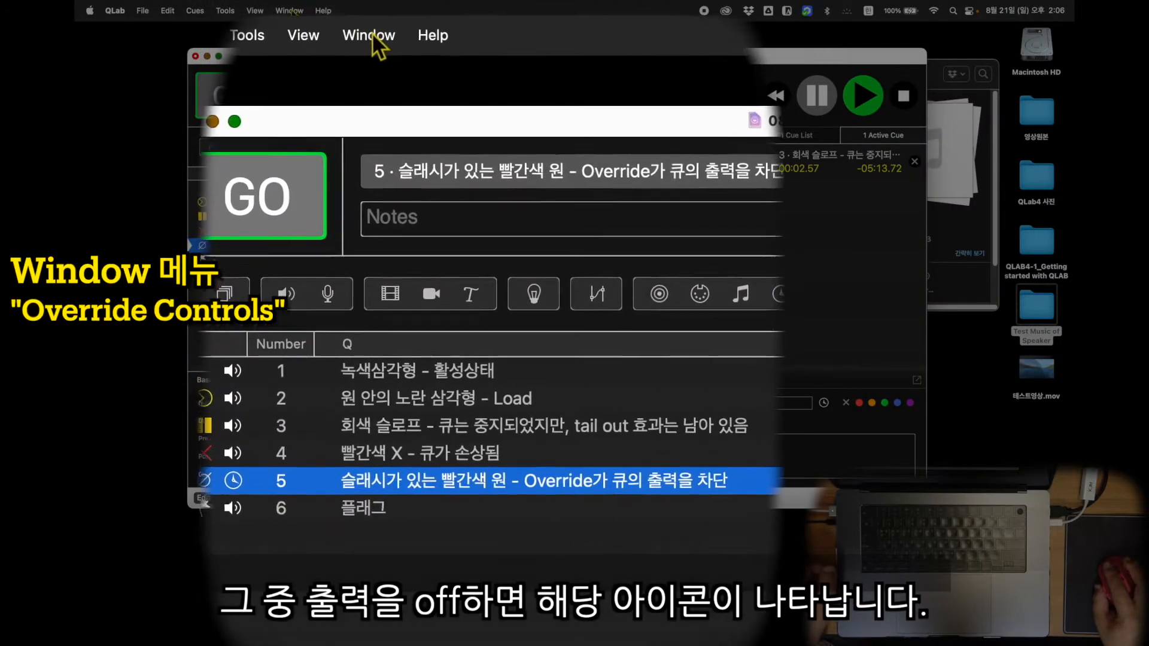
{"action": "left_click", "coordinate": [289, 10]}
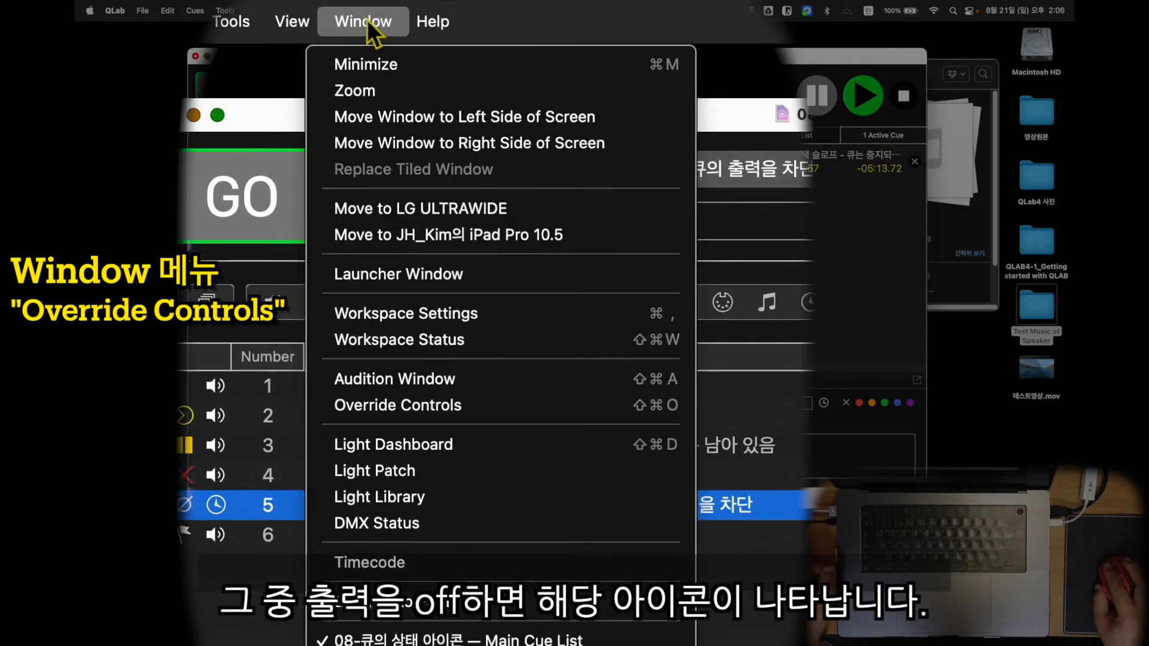
{"action": "left_click", "coordinate": [397, 404]}
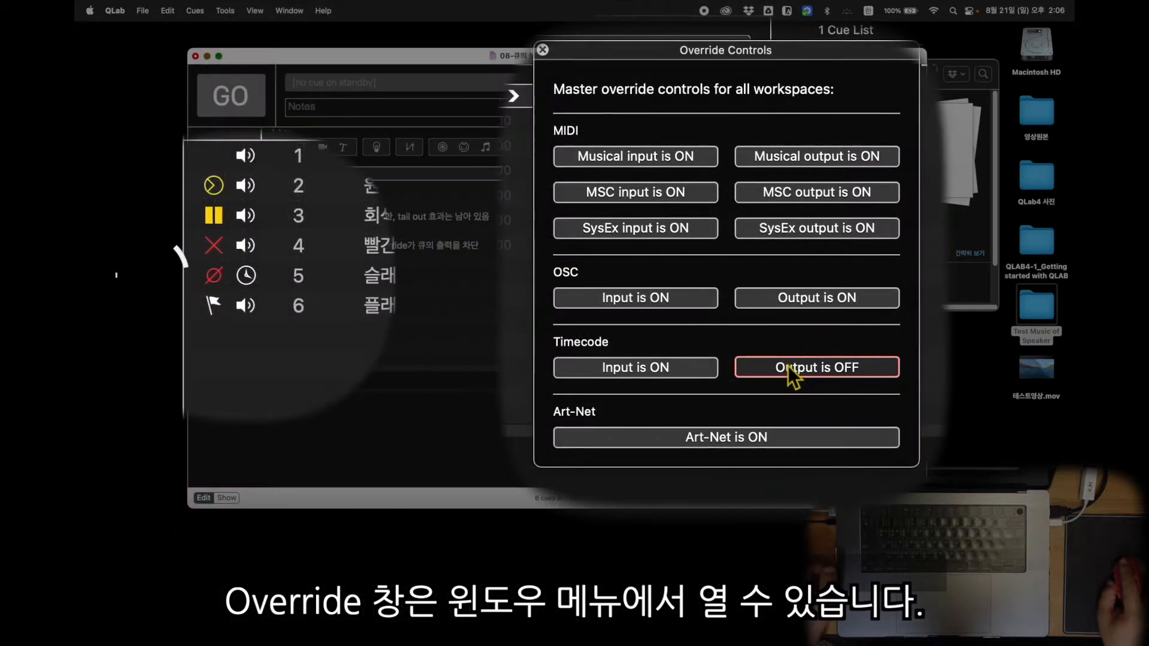
{"action": "left_click", "coordinate": [789, 368]}
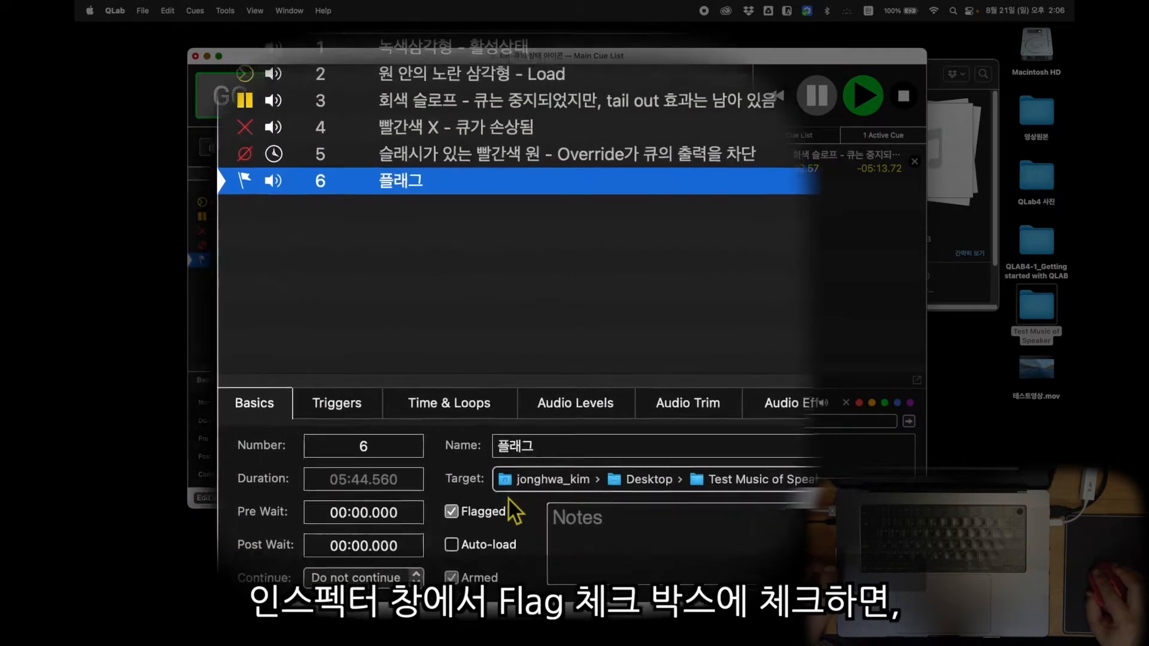
Toggle the Flagged option of cue 6, 플래그, off and on.
{"action": "left_click", "coordinate": [442, 519]}
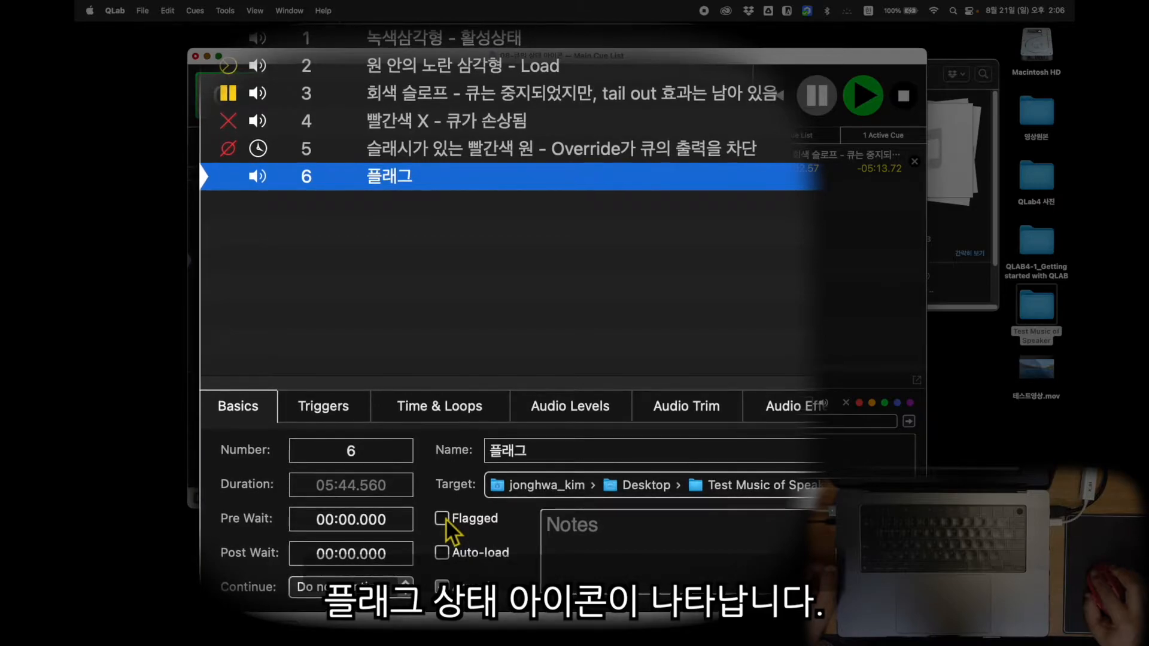
{"action": "left_click", "coordinate": [443, 520]}
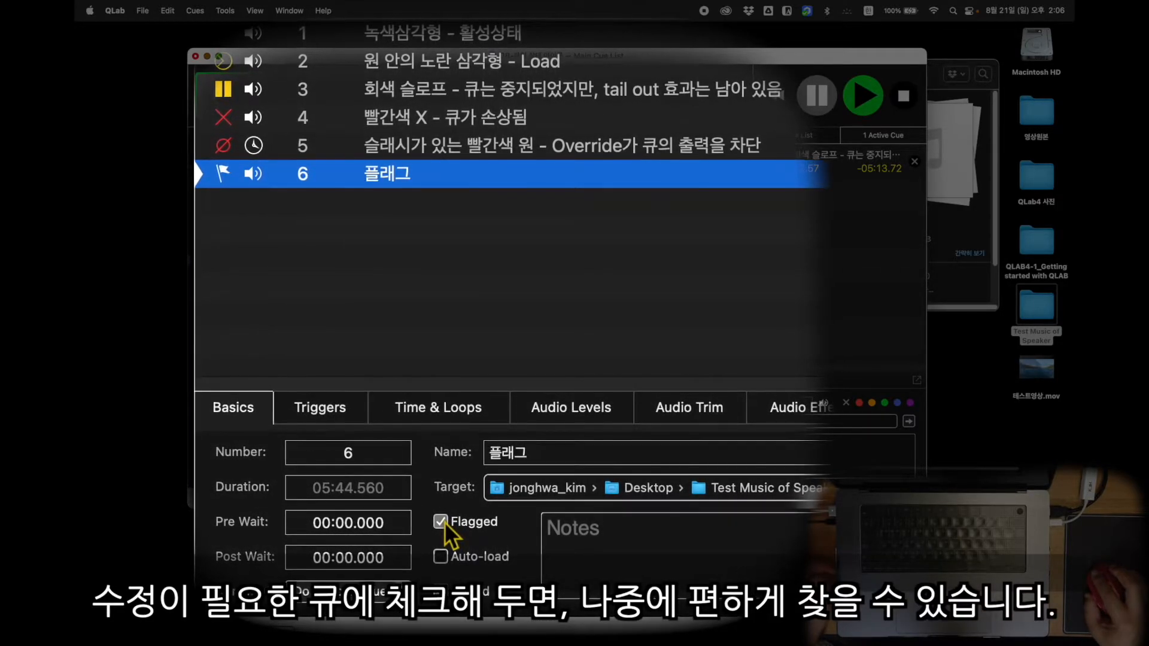
{"action": "left_click", "coordinate": [445, 522]}
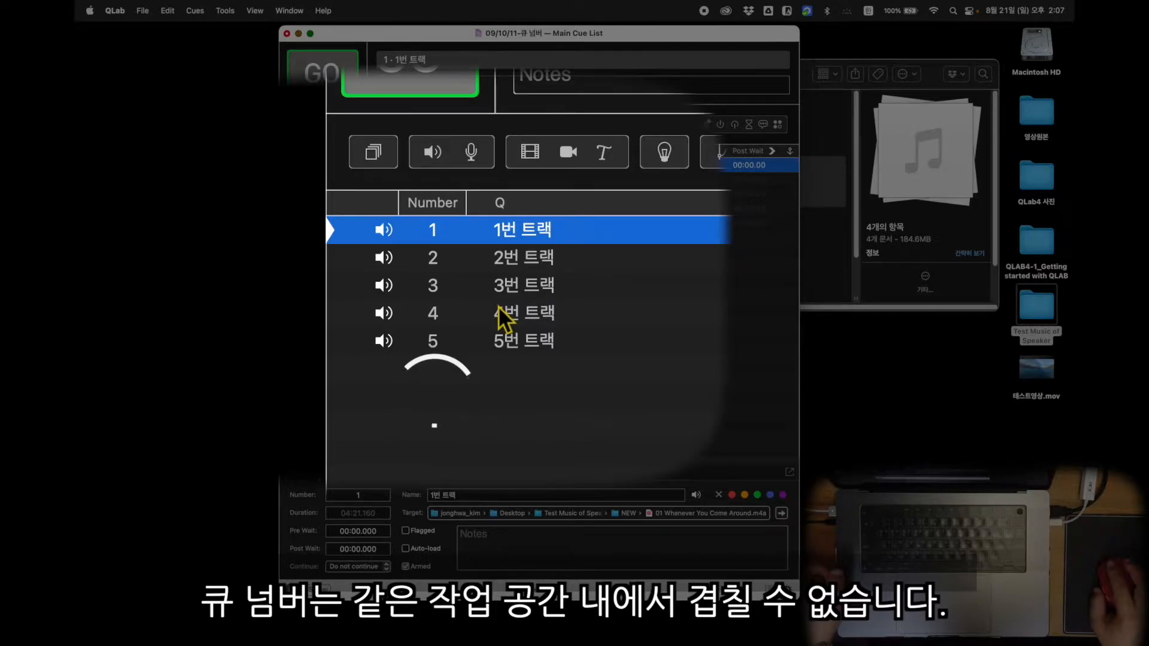
Try to give the 2번 트랙 cue the already used number 1 and another cue the number 2.
{"action": "double_click", "coordinate": [339, 186]}
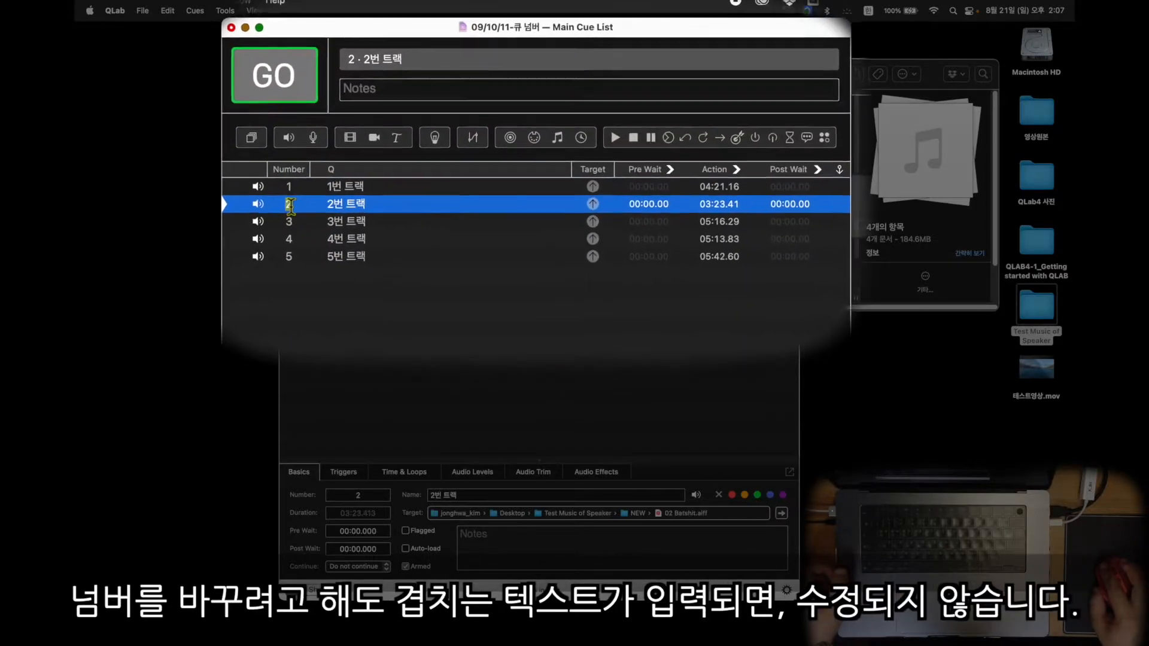
{"action": "type", "text": "1"}
{"action": "key", "text": "Return"}
{"action": "double_click", "coordinate": [214, 272]}
{"action": "type", "text": "2"}
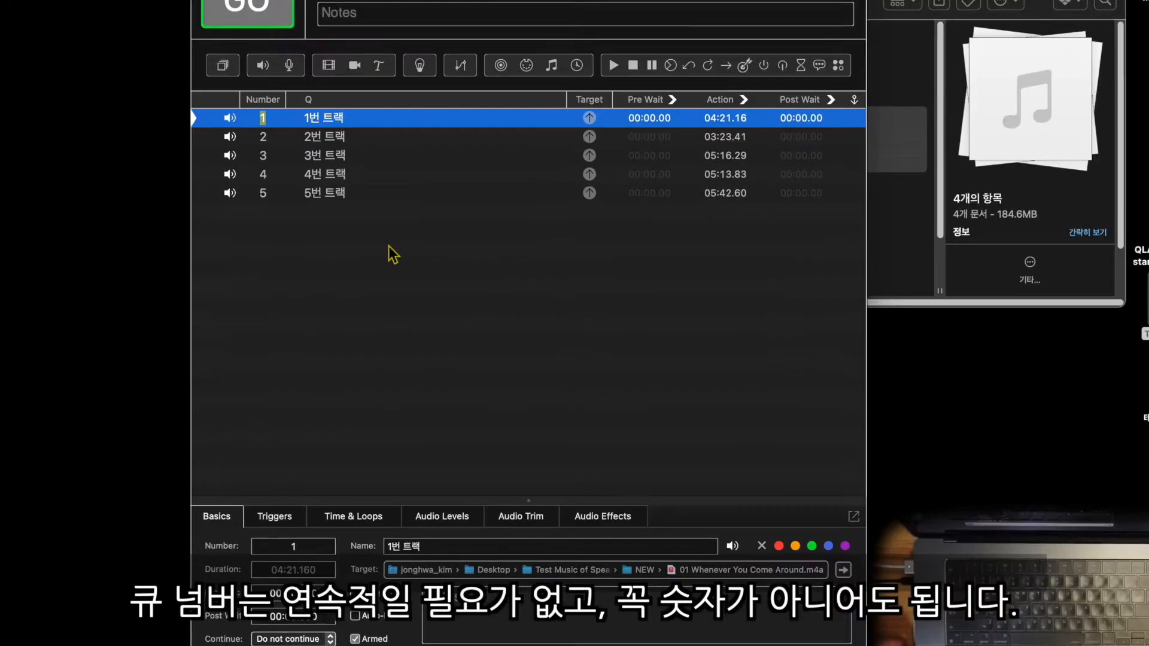
Set the cue number of 1번 트랙 to A and that of 2번 트랙 to A.5.
{"action": "type", "text": "A"}
{"action": "key", "text": "Return"}
{"action": "double_click", "coordinate": [263, 137]}
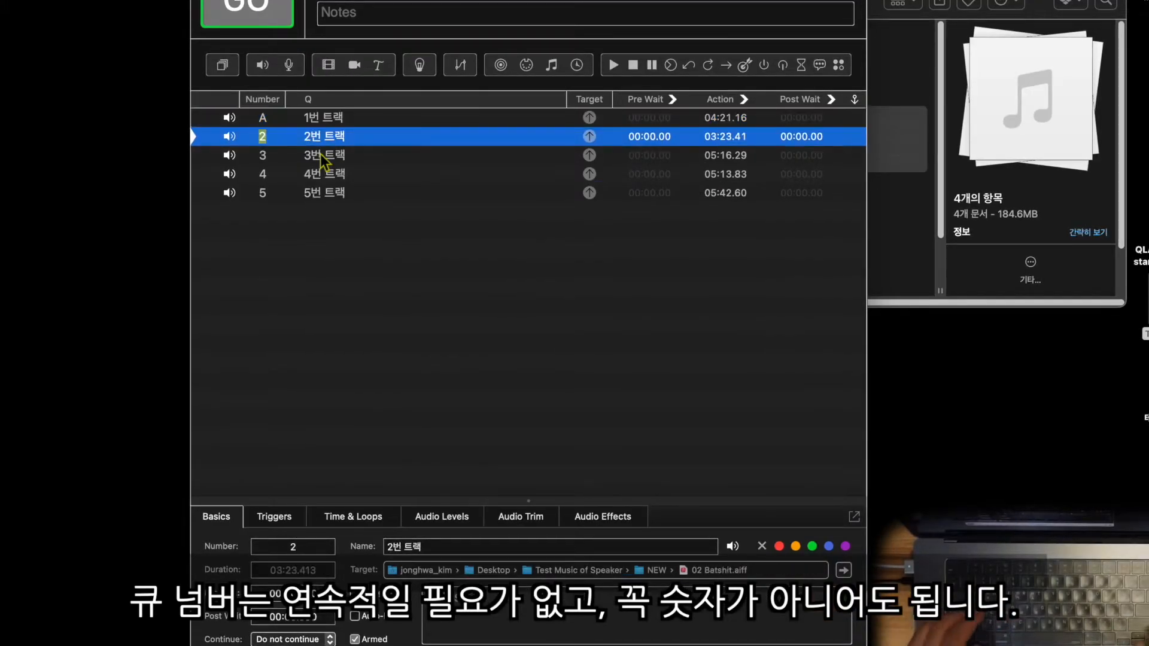
{"action": "type", "text": "A.5"}
{"action": "key", "text": "Return"}
Set the cue number of 3번 트랙 to "Pre show music" and widen the Number column to fit it.
{"action": "double_click", "coordinate": [263, 155]}
{"action": "type", "text": "P"}
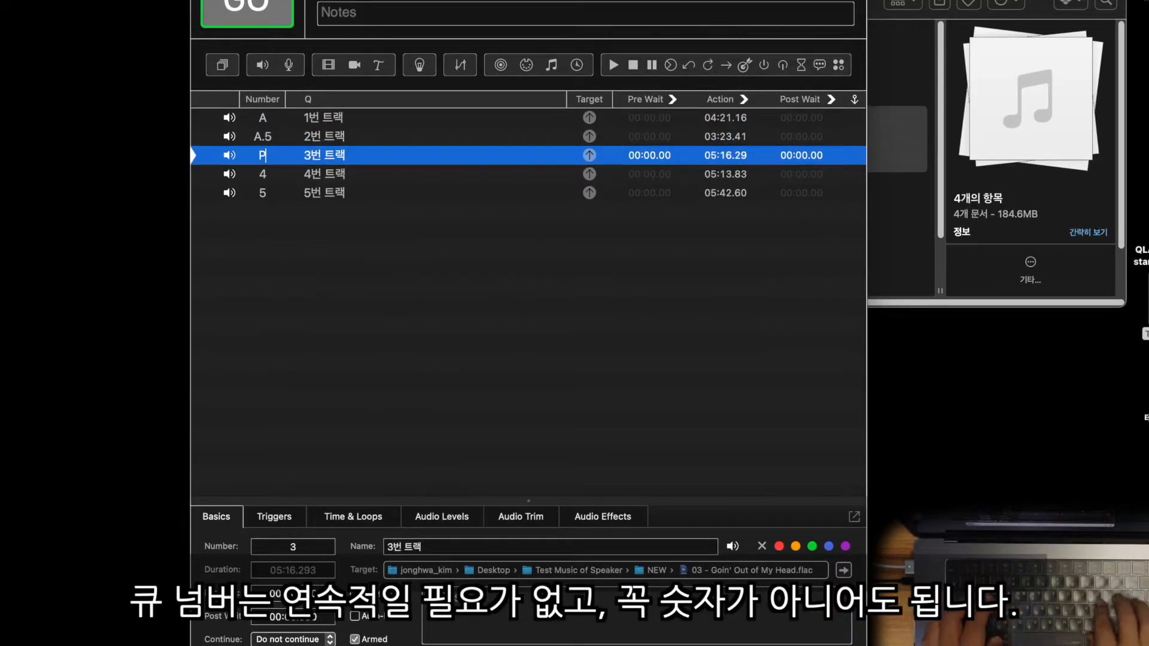
{"action": "type", "text": "re show music"}
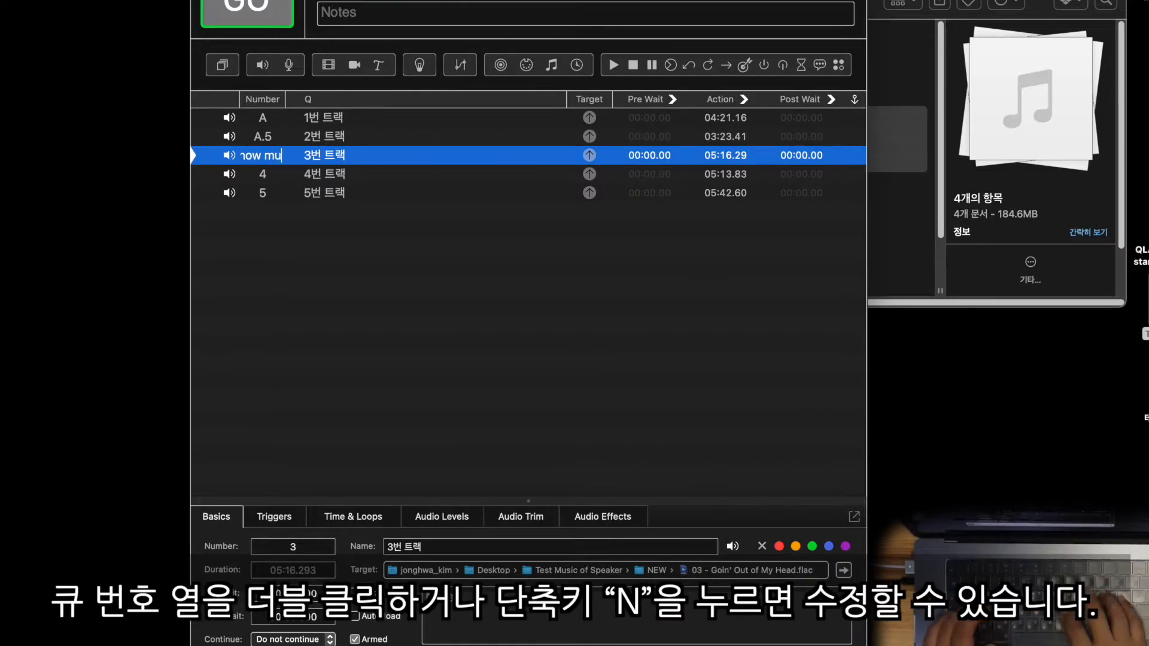
{"action": "key", "text": "Return"}
{"action": "left_click_drag", "start_coordinate": [288, 100], "coordinate": [374, 100]}
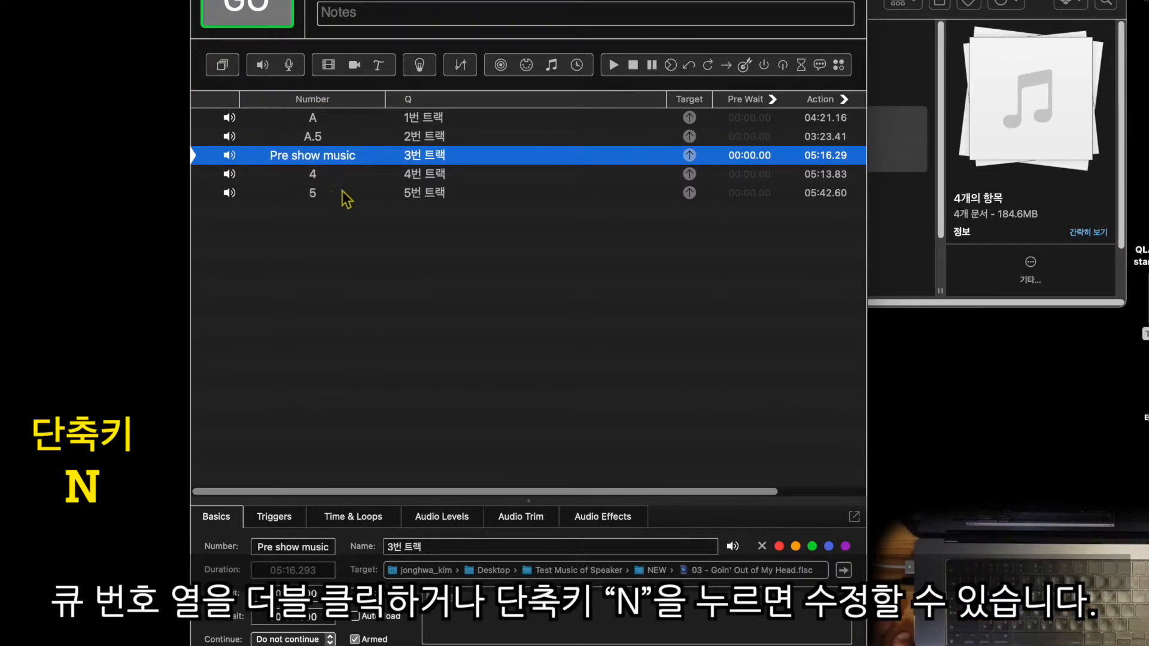
Set the cue number of 4번 트랙 to a first name and that of 5번 트랙 to "큐랩 넘버".
{"action": "left_click", "coordinate": [323, 174]}
{"action": "type", "text": "nsteve"}
{"action": "key", "text": "Return"}
{"action": "left_click", "coordinate": [314, 196]}
{"action": "type", "text": "n큐랩 넘버"}
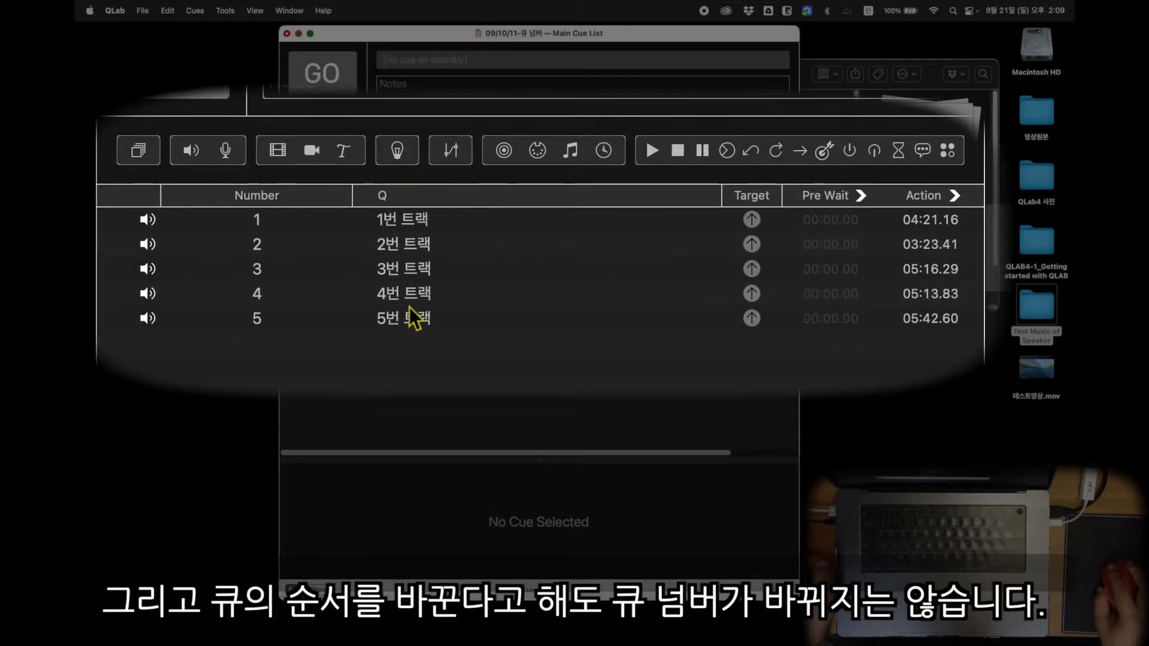
Move the 5번 트랙 cue up in the cue list to between 2번 트랙 and 3번 트랙.
{"action": "left_click_drag", "start_coordinate": [410, 308], "coordinate": [412, 258]}
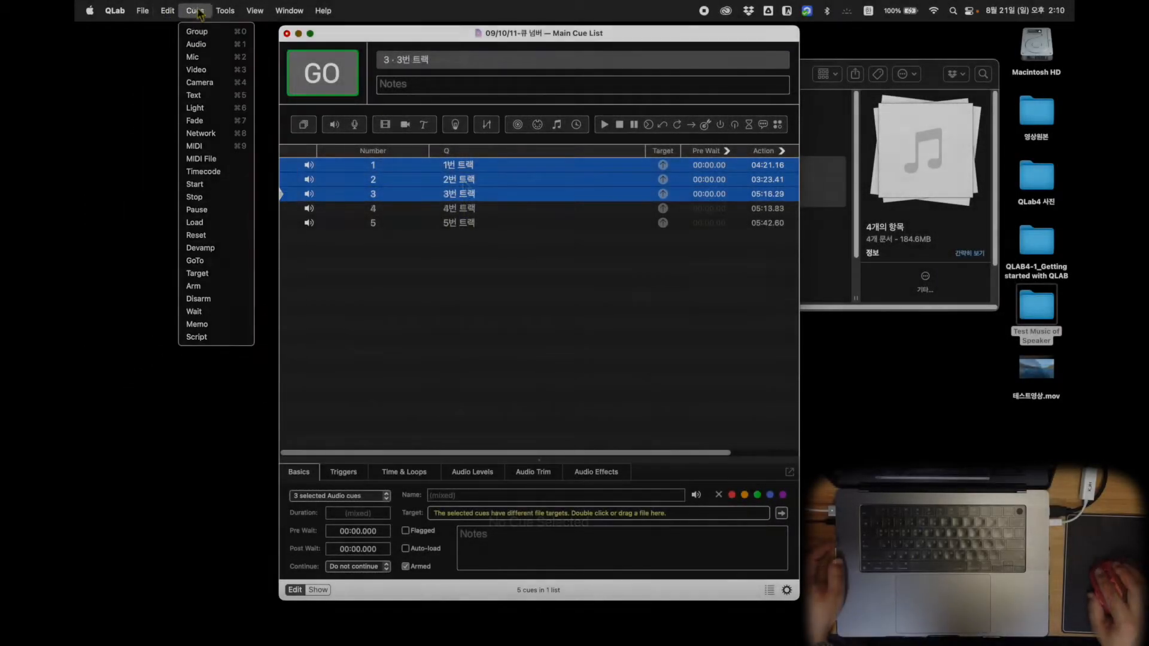
Look up the command for deleting selected cues' numbers, with the 2번 트랙 and 4번 트랙 cues selected.
{"action": "mouse_move", "coordinate": [229, 10]}
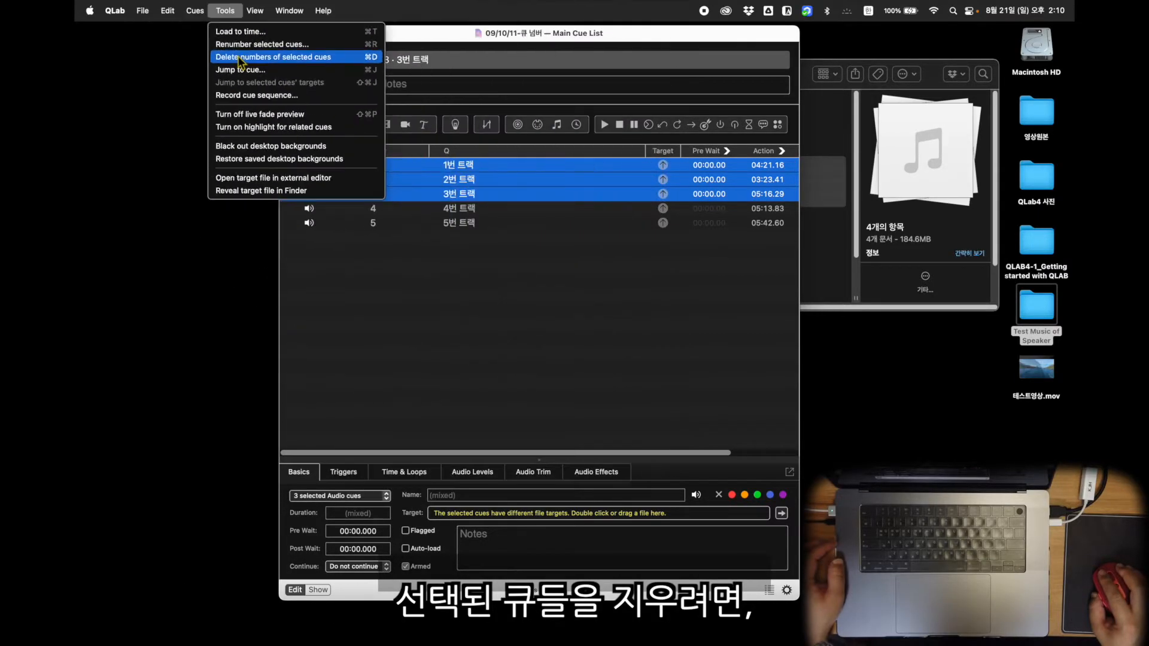
{"action": "key", "text": "Escape"}
{"action": "left_click", "coordinate": [604, 418]}
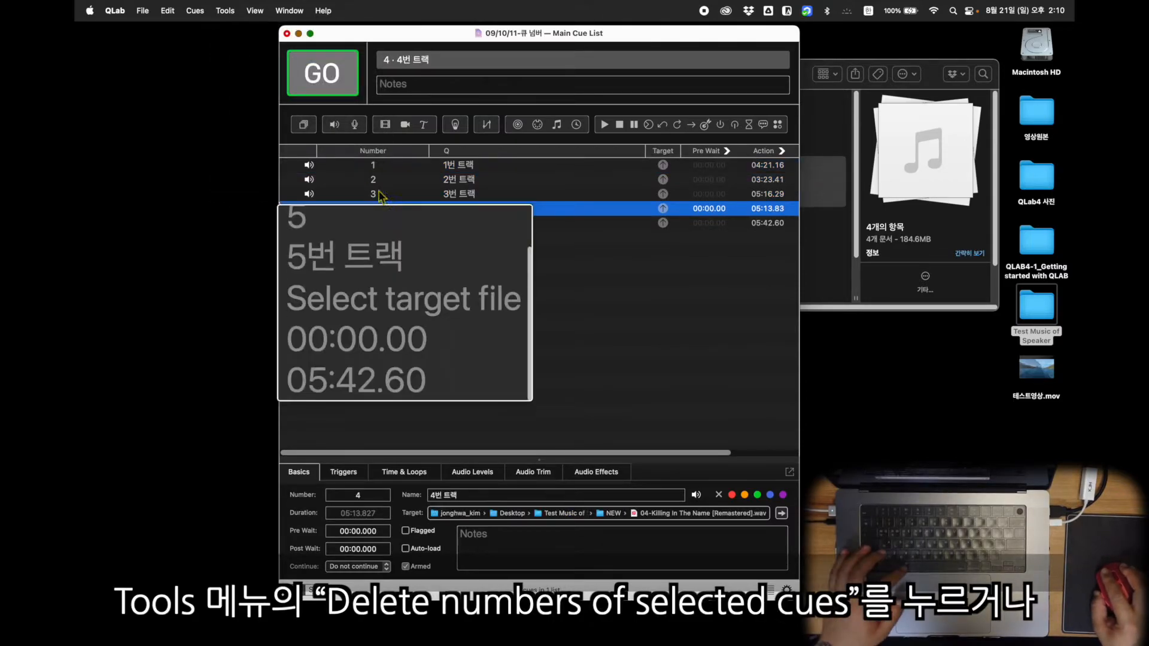
{"action": "left_click", "coordinate": [383, 179], "text": "super"}
{"action": "left_click", "coordinate": [225, 11]}
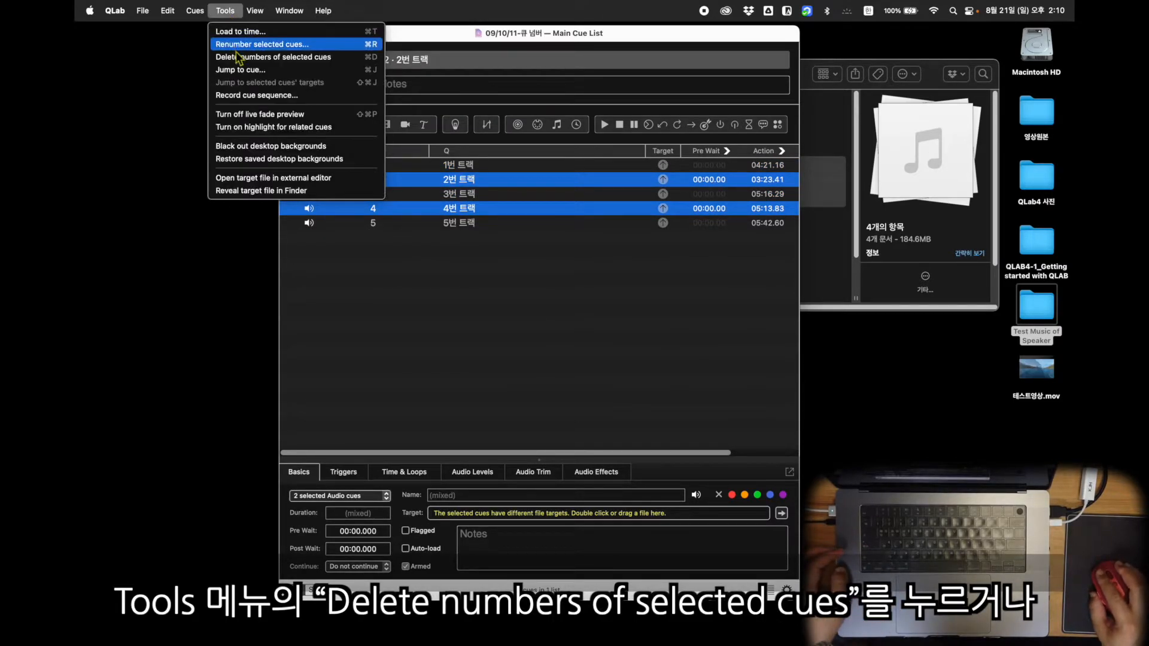
Select the 1번 트랙, 3번 트랙 and 5번 트랙 cues together.
{"action": "left_click", "coordinate": [377, 168]}
{"action": "left_click", "coordinate": [377, 168]}
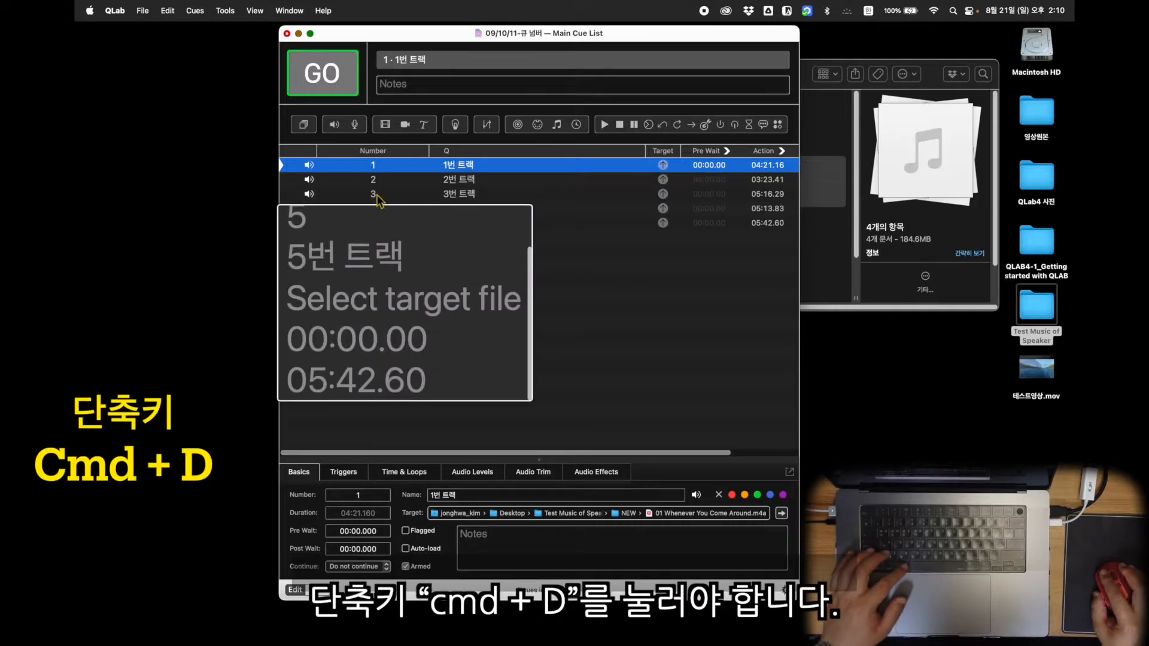
{"action": "left_click", "coordinate": [377, 194], "text": "super"}
{"action": "left_click", "coordinate": [379, 222], "text": "super"}
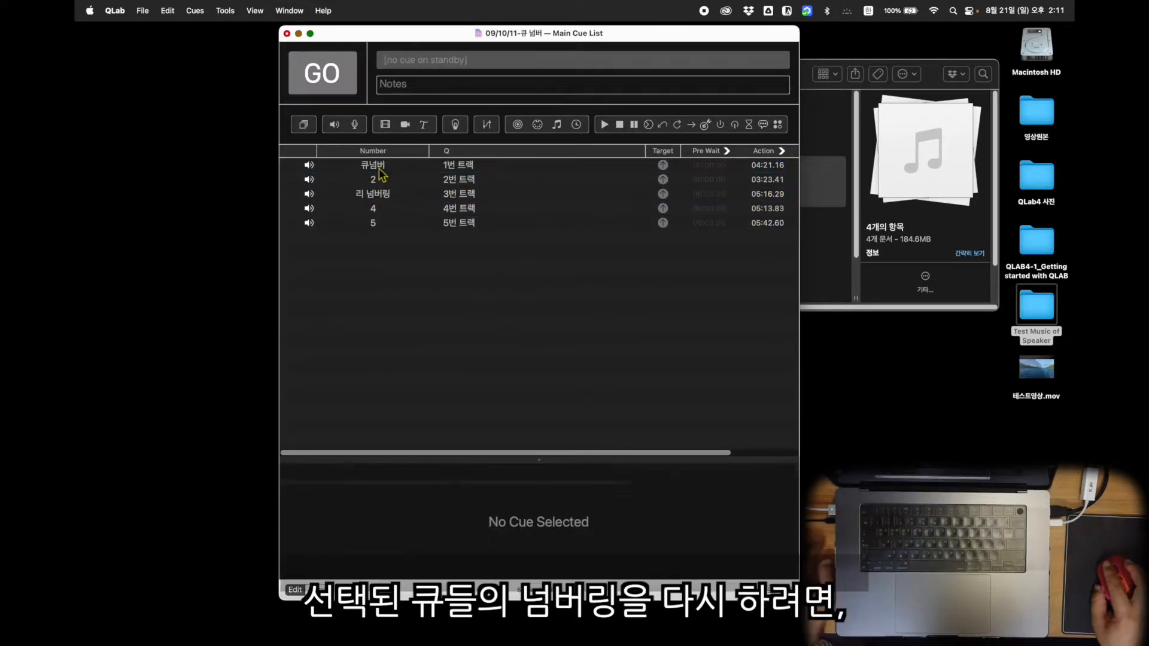
Renumber all five cues starting at 1 with an increment of 1.
{"action": "left_click", "coordinate": [379, 169]}
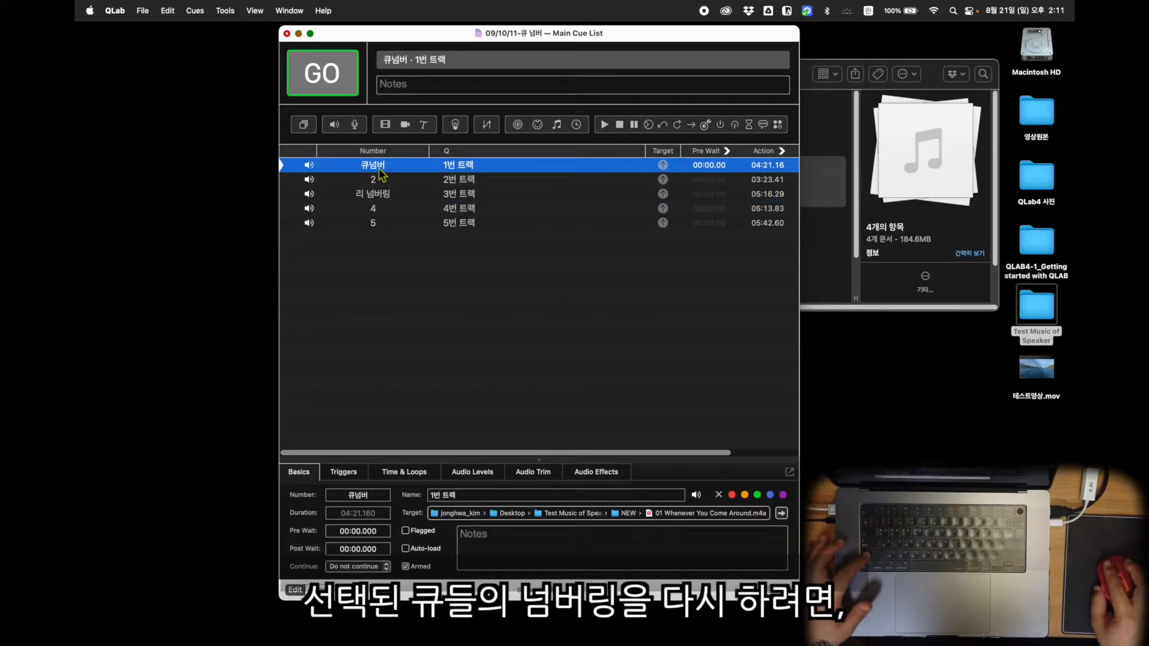
{"action": "left_click", "coordinate": [374, 223], "text": "shift"}
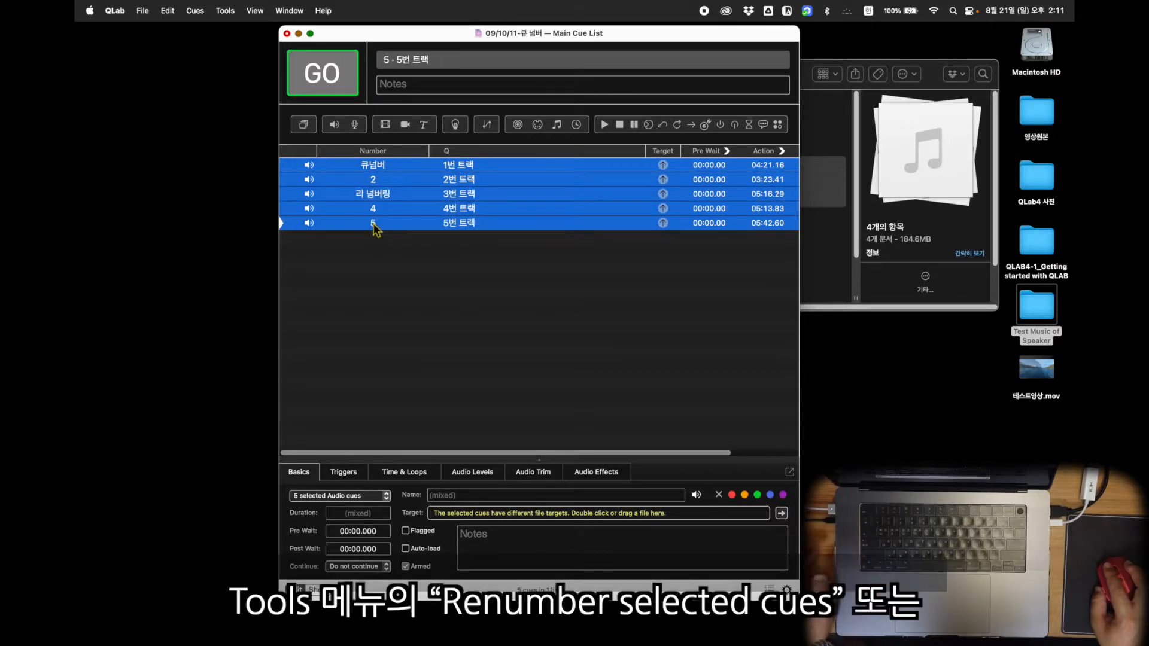
{"action": "left_click", "coordinate": [225, 11]}
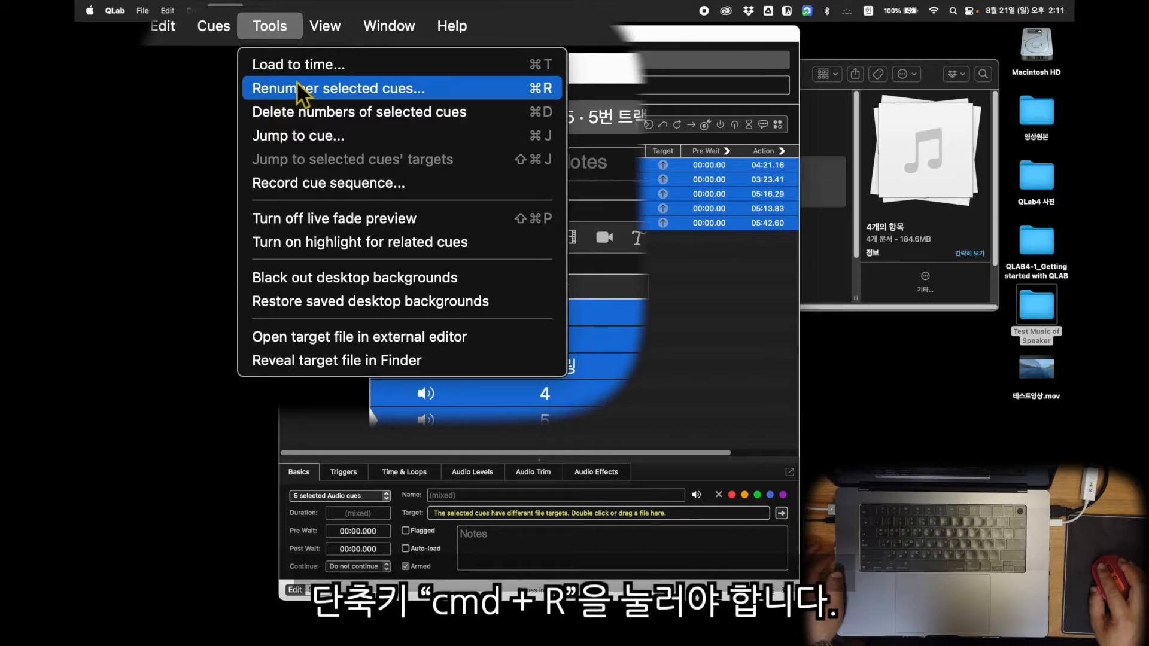
{"action": "key", "text": "super+r"}
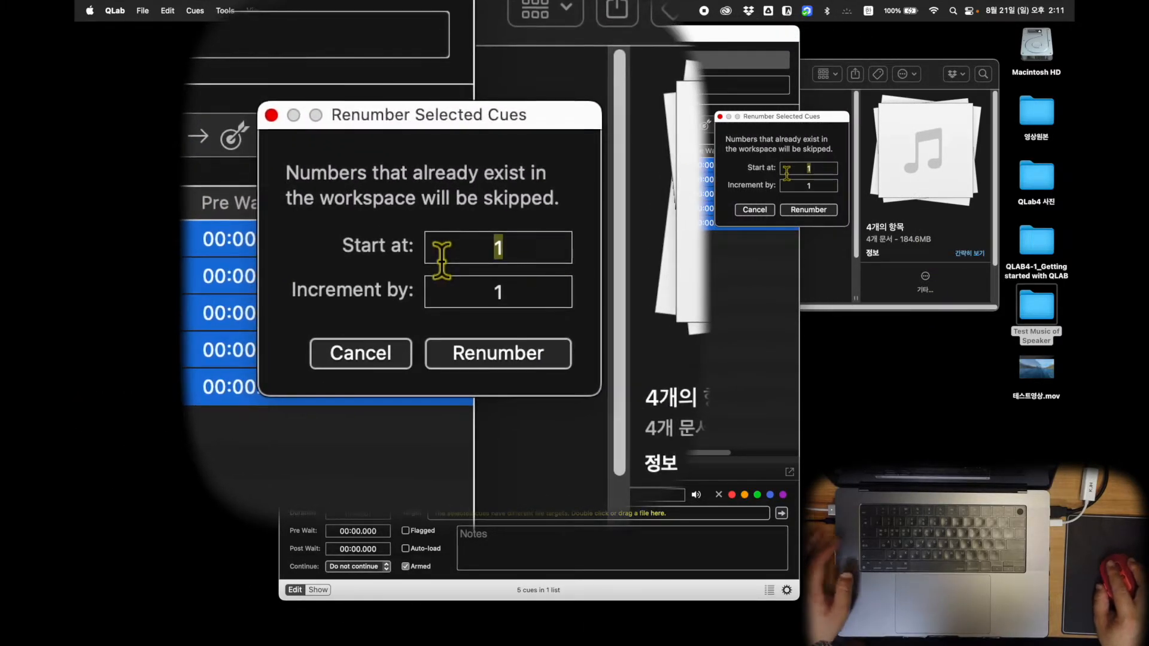
{"action": "key", "text": "Tab"}
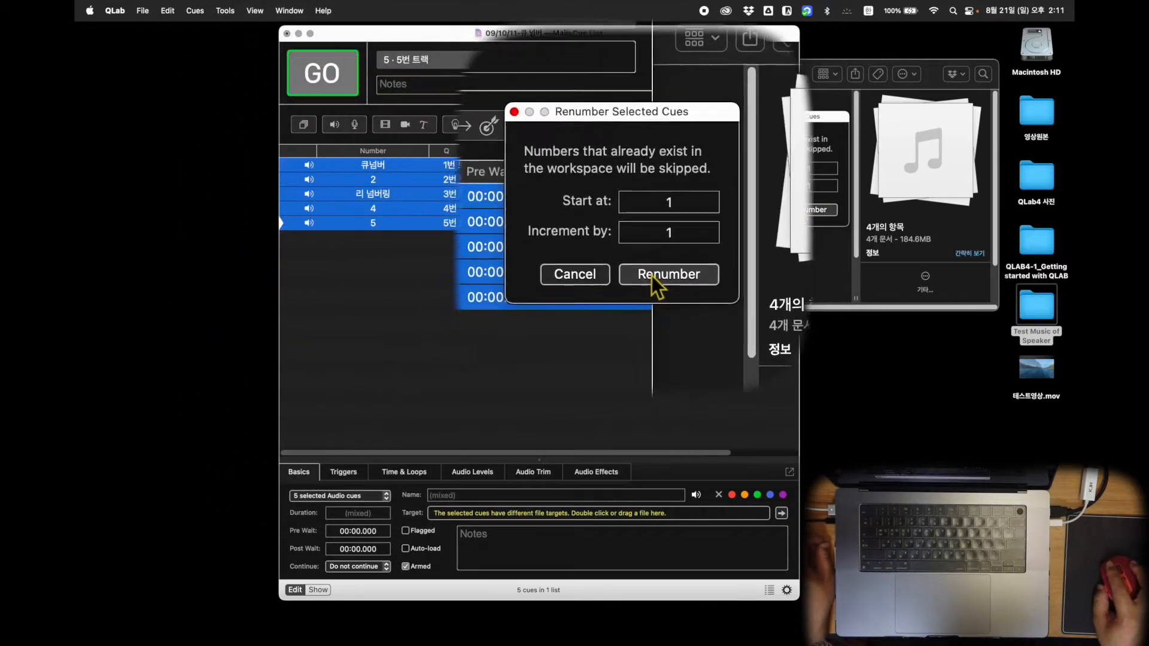
Renumber the five selected cues starting at 10 with an increment of 100.
{"action": "key", "text": "shift+Tab"}
{"action": "type", "text": "10"}
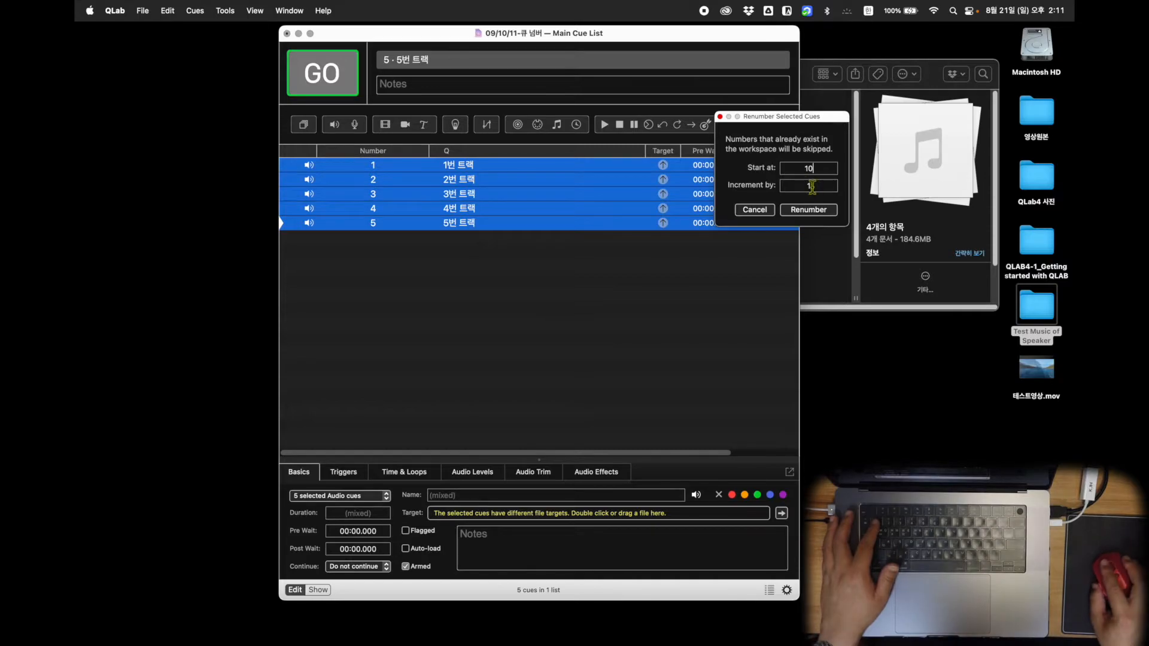
{"action": "key", "text": "Tab"}
{"action": "type", "text": "100"}
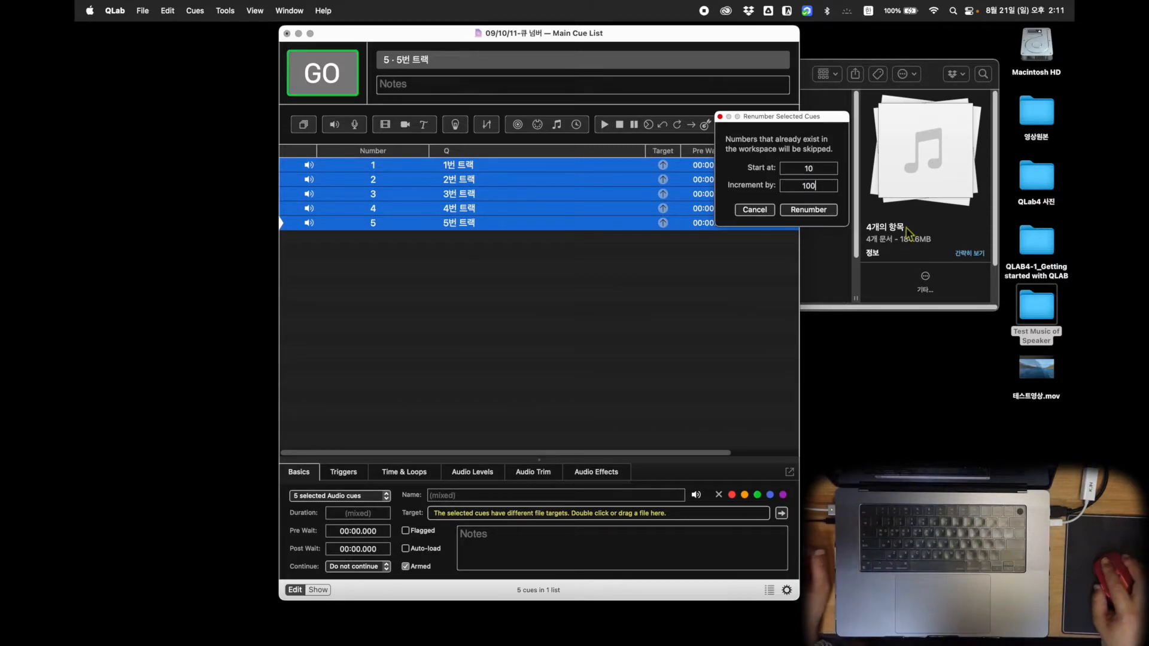
{"action": "left_click", "coordinate": [810, 213]}
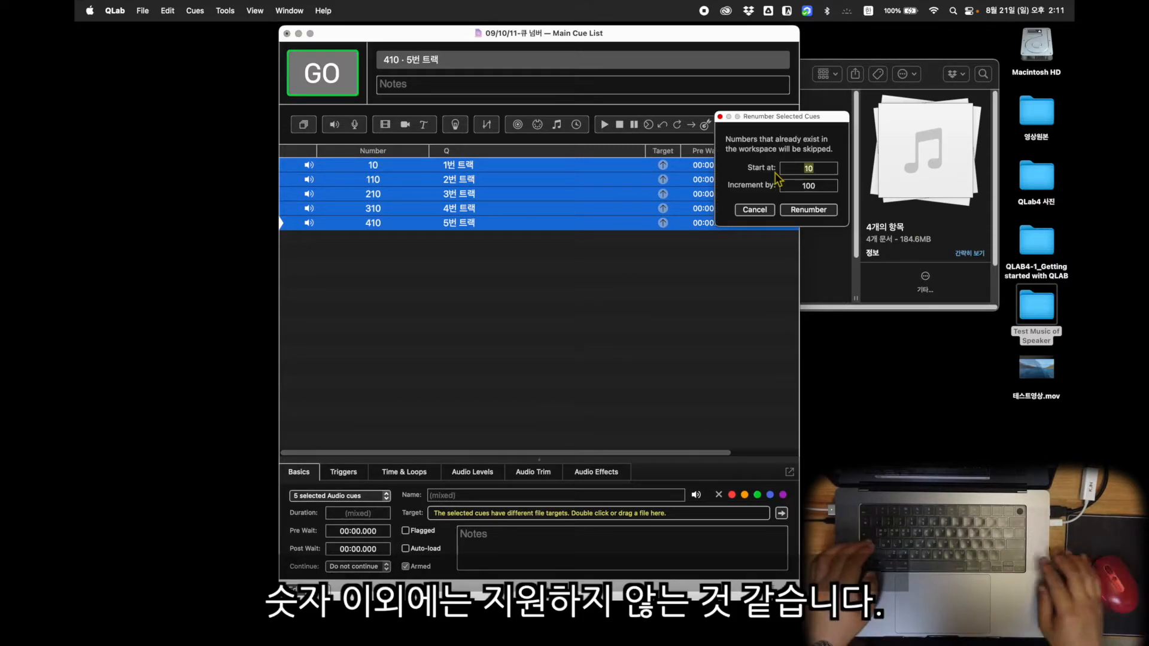
Try to renumber the five selected cues with the letter A as both start value and increment.
{"action": "type", "text": "A"}
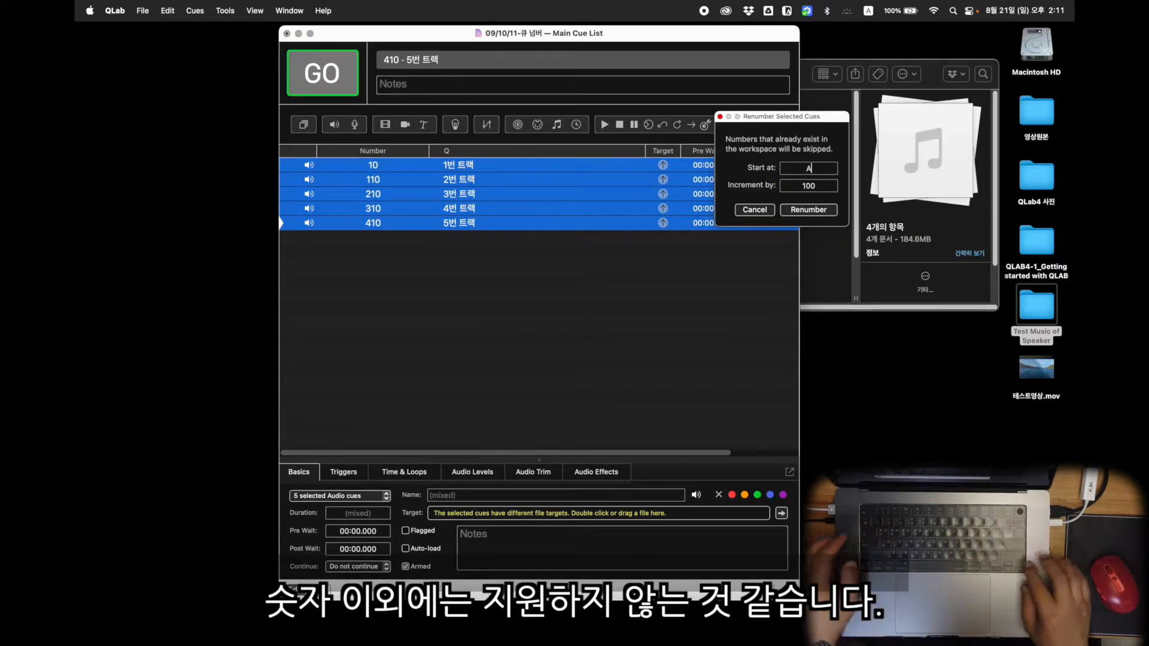
{"action": "type", "text": "A"}
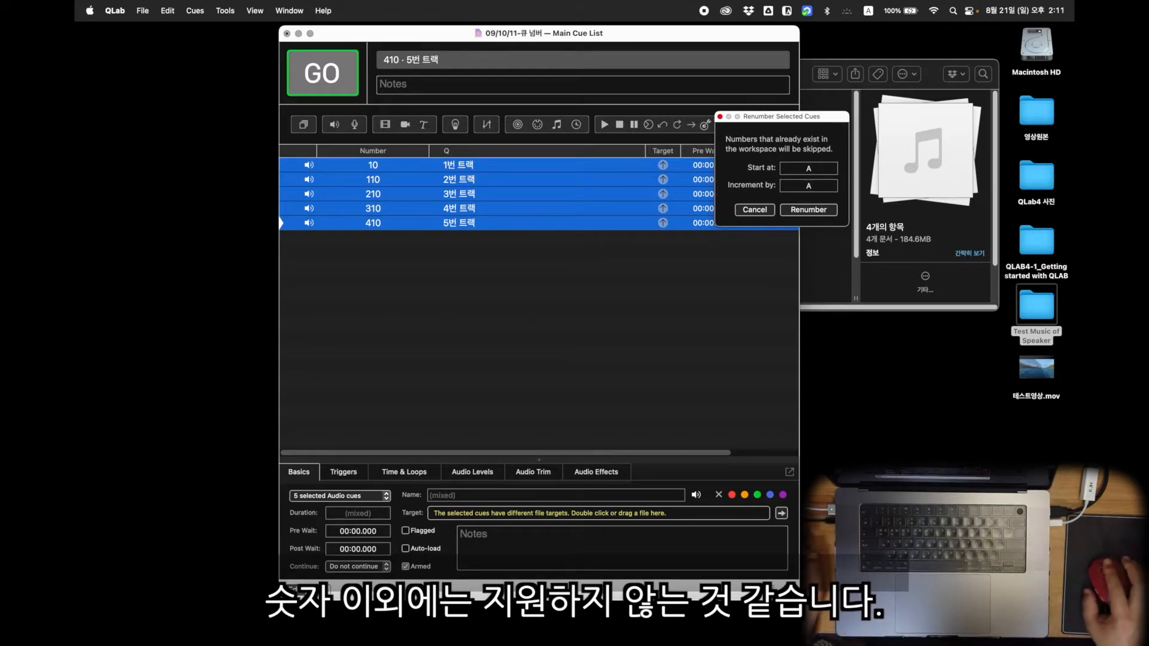
{"action": "left_click", "coordinate": [805, 215]}
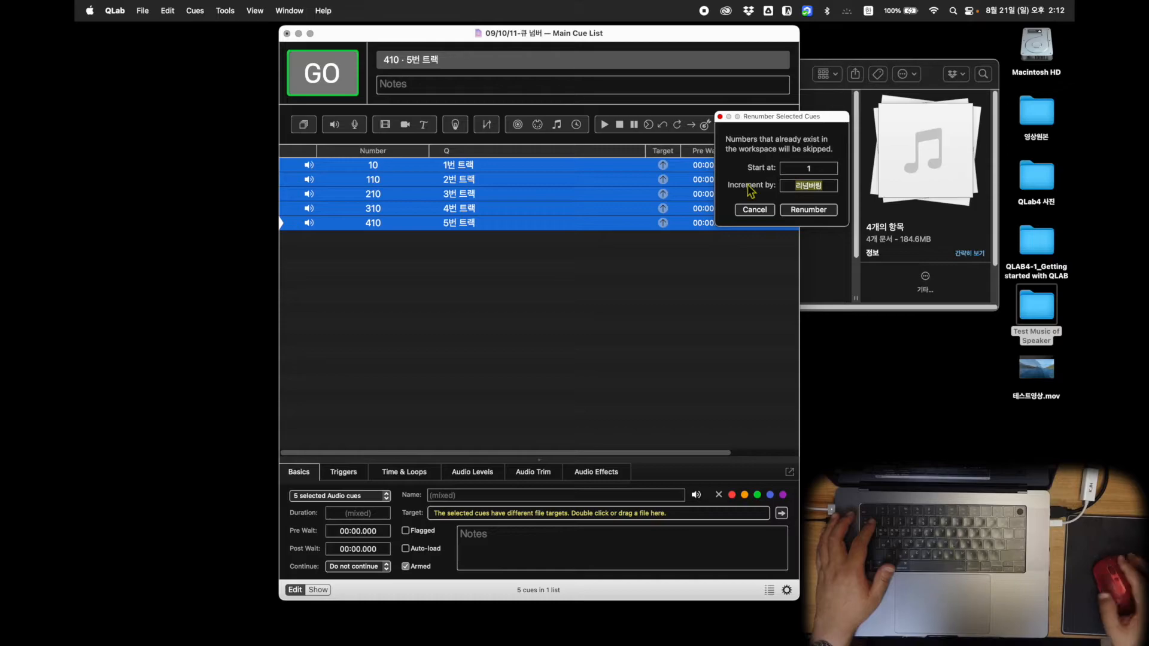
Renumber the five selected cues starting at 1 with an increment of 0.5.
{"action": "type", "text": "0.5"}
{"action": "left_click", "coordinate": [808, 211]}
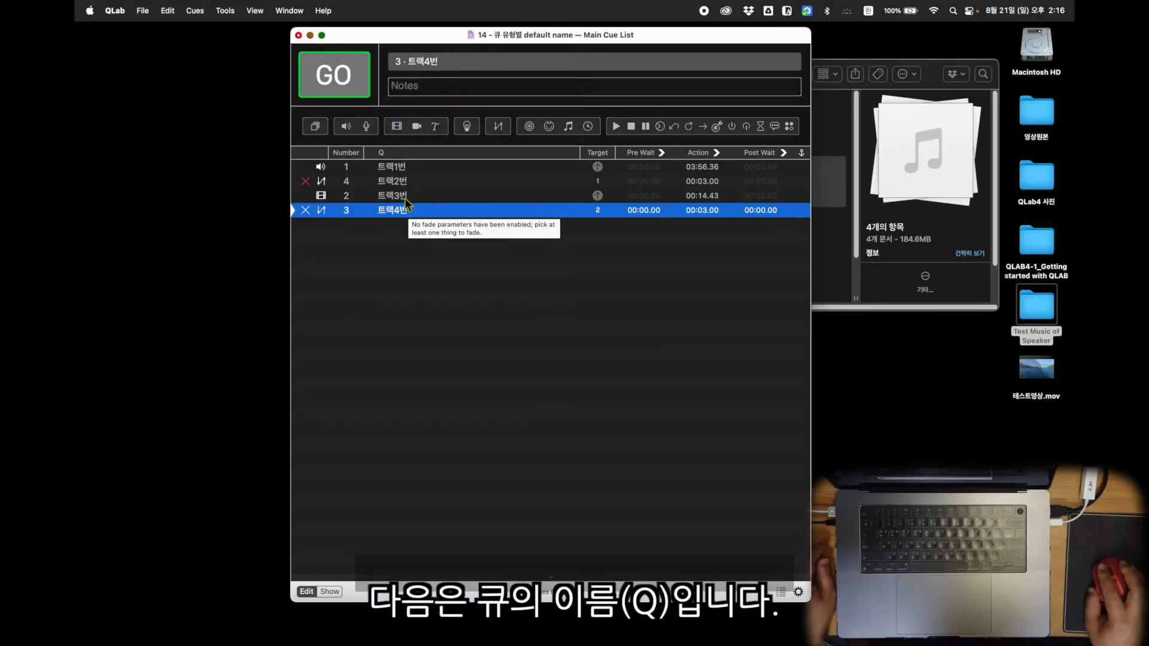
Rename both the 트랙3번 video cue and the 트랙2번 fade cue to 트랙1번.
{"action": "double_click", "coordinate": [400, 199]}
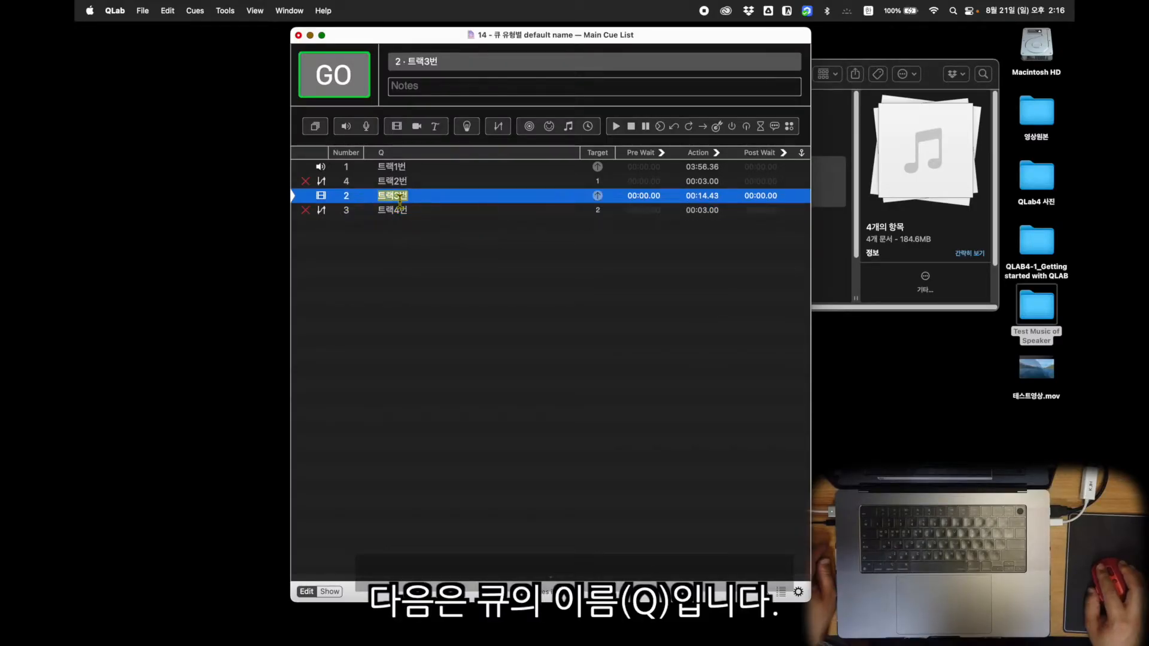
{"action": "type", "text": "트랙1번"}
{"action": "key", "text": "Return"}
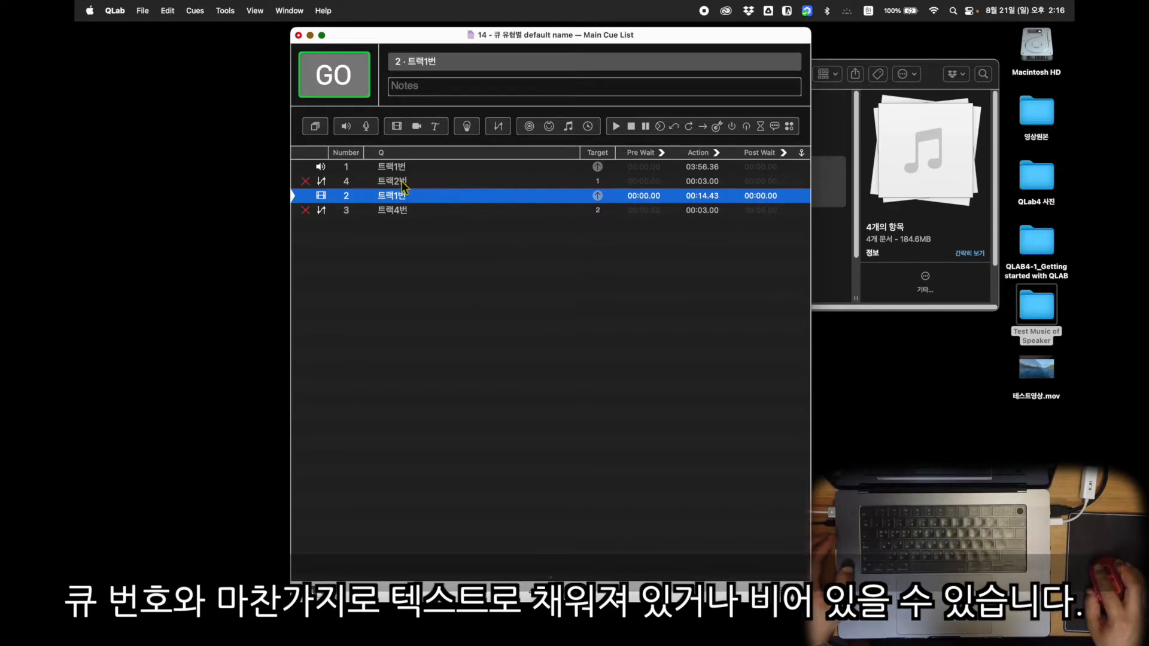
{"action": "left_click", "coordinate": [429, 182]}
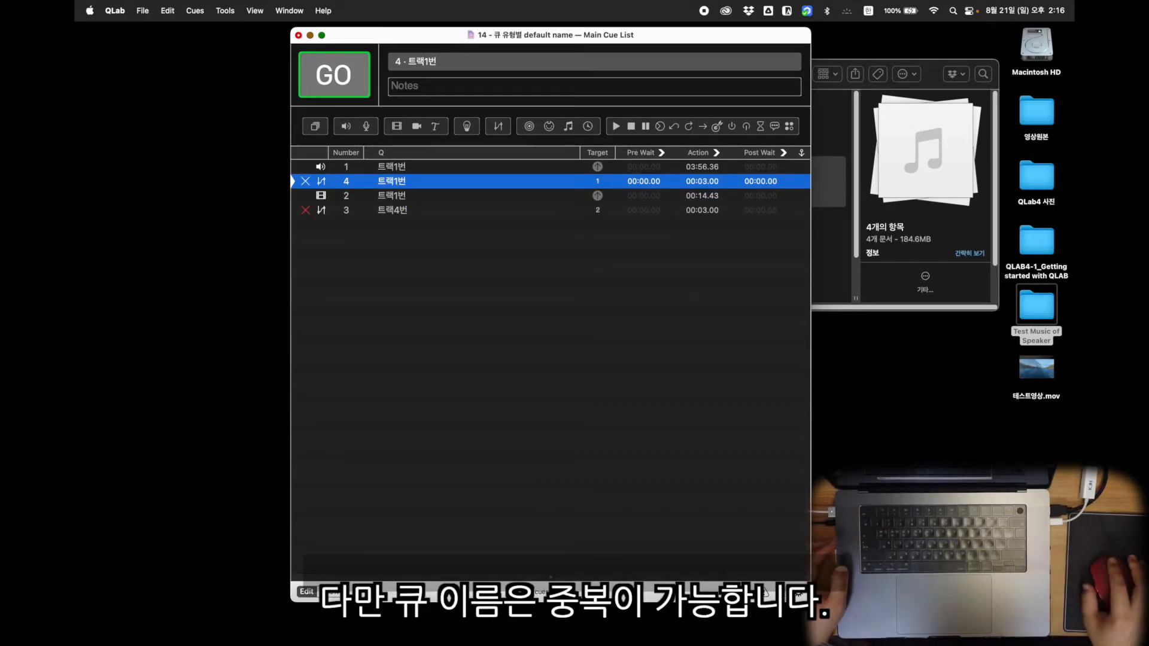
Rename the 트랙4번 fade cue to 트랙1번.
{"action": "double_click", "coordinate": [398, 211]}
{"action": "type", "text": "트랙1번"}
{"action": "key", "text": "Return"}
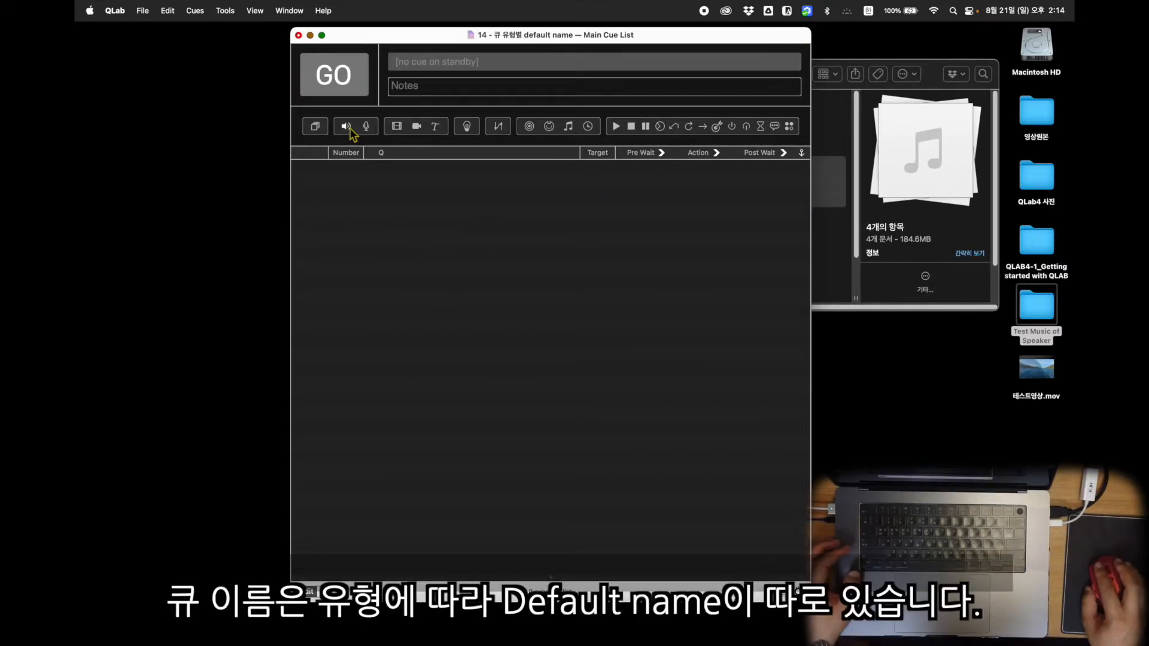
Add an audio cue to the empty cue list and assign 01 트랙 1.wav from the Test Music of Speaker folder as its target.
{"action": "left_click", "coordinate": [346, 126]}
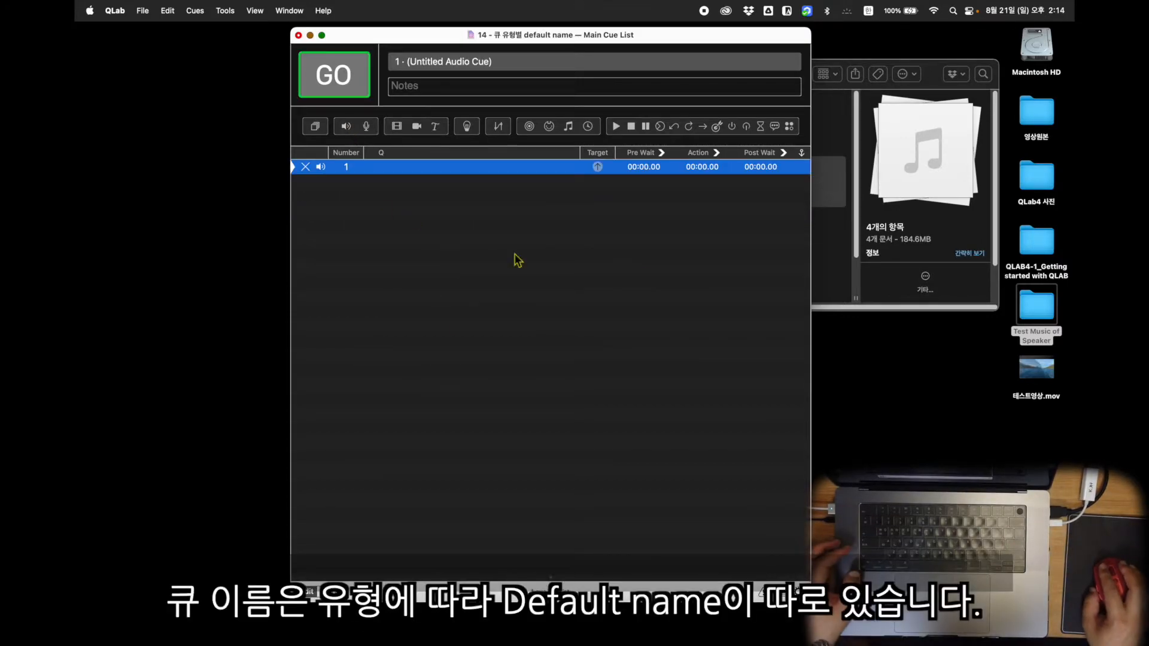
{"action": "left_click", "coordinate": [598, 168]}
{"action": "left_click", "coordinate": [470, 286]}
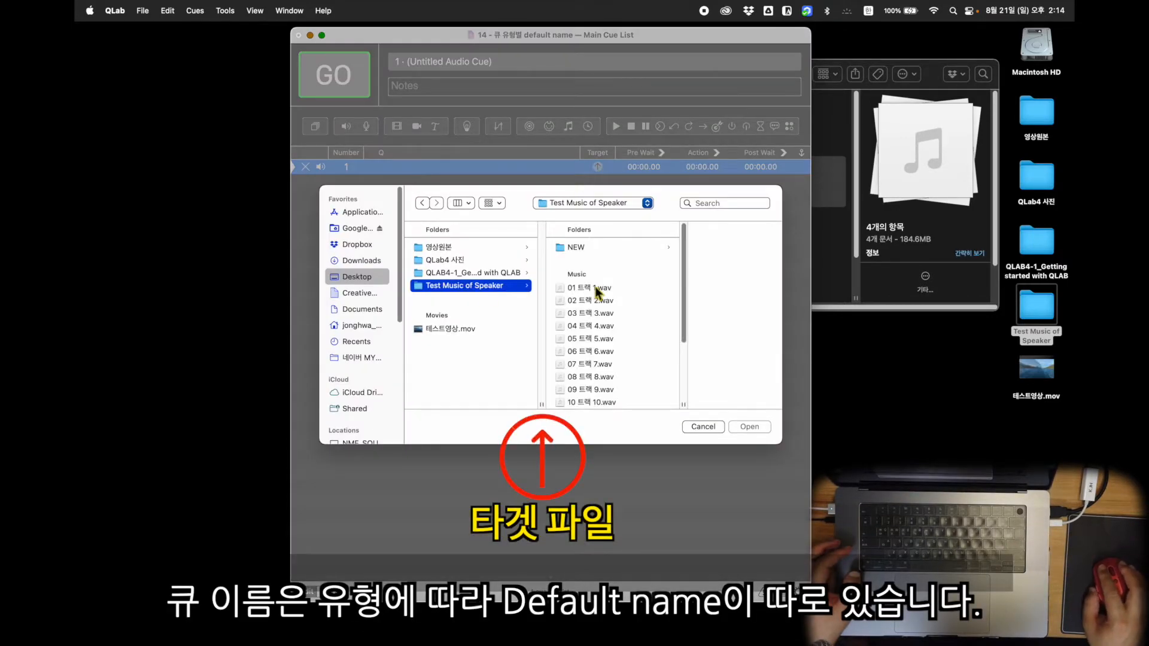
{"action": "left_click", "coordinate": [595, 287]}
{"action": "double_click", "coordinate": [595, 287]}
Add a video cue with 테스트영상.mov as its target file and set fade cue 3's target to cue 2.
{"action": "left_click", "coordinate": [398, 131]}
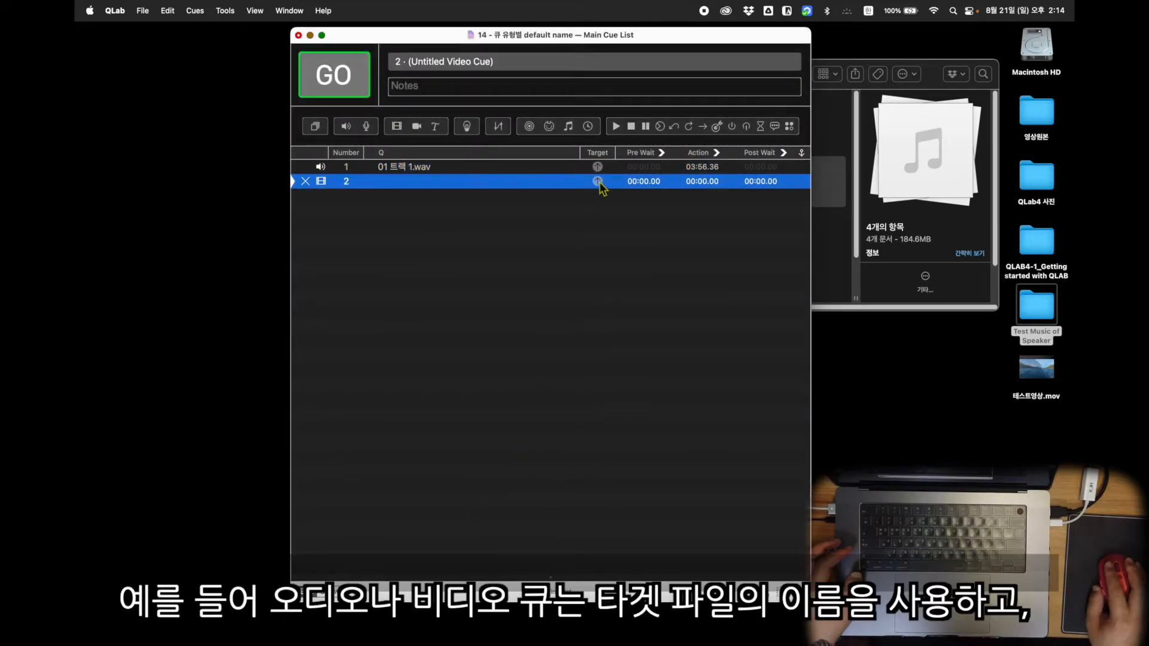
{"action": "left_click", "coordinate": [598, 181]}
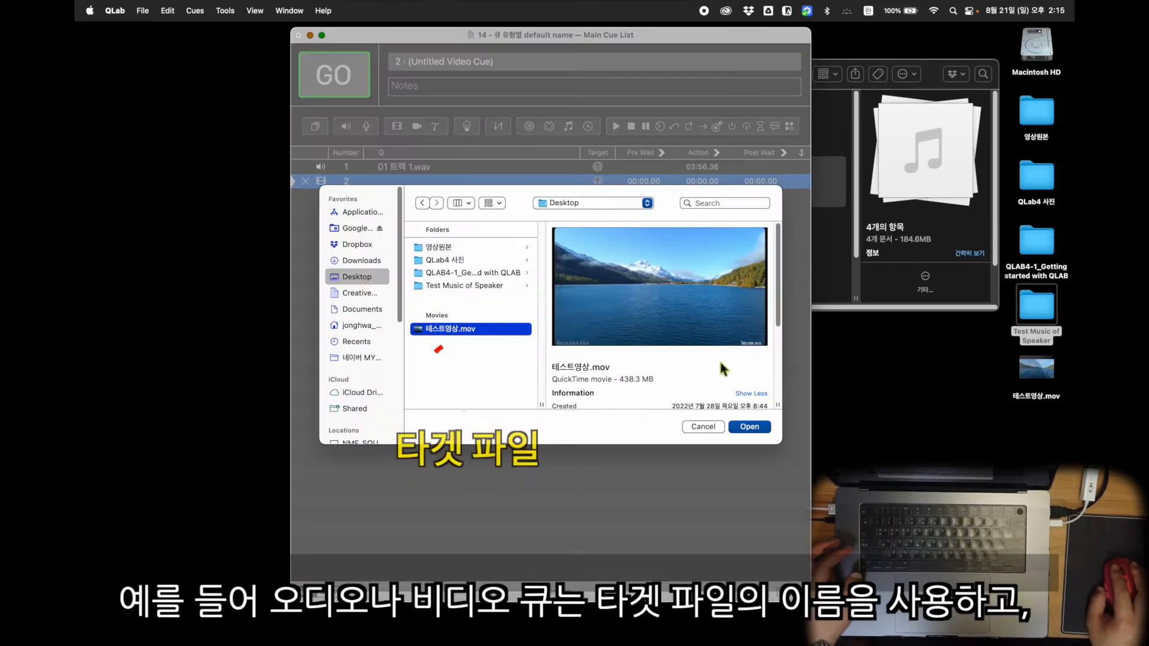
{"action": "left_click", "coordinate": [759, 428]}
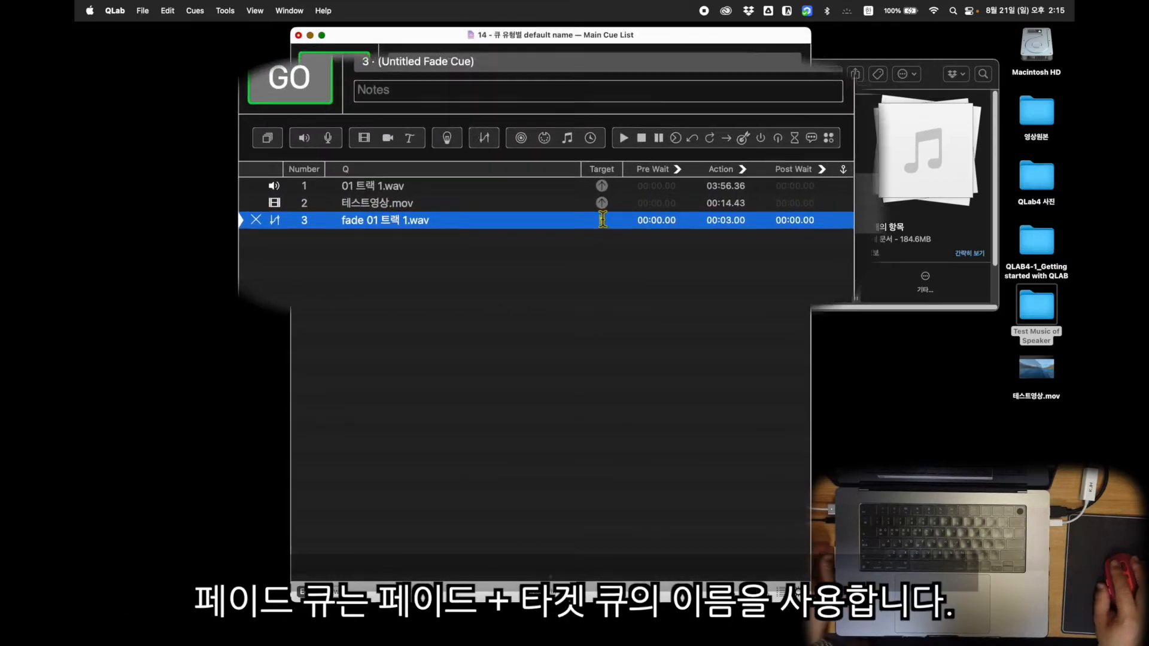
{"action": "type", "text": "2"}
{"action": "key", "text": "Return"}
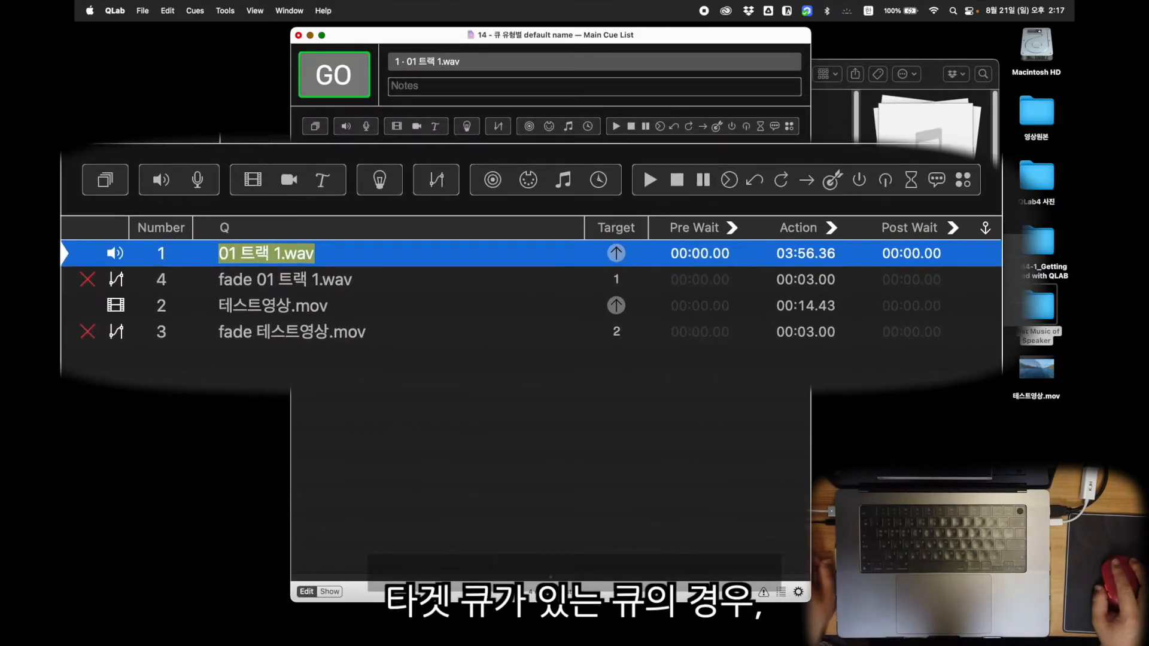
Rename audio cue 1 to 1번 트랙.
{"action": "type", "text": "1번"}
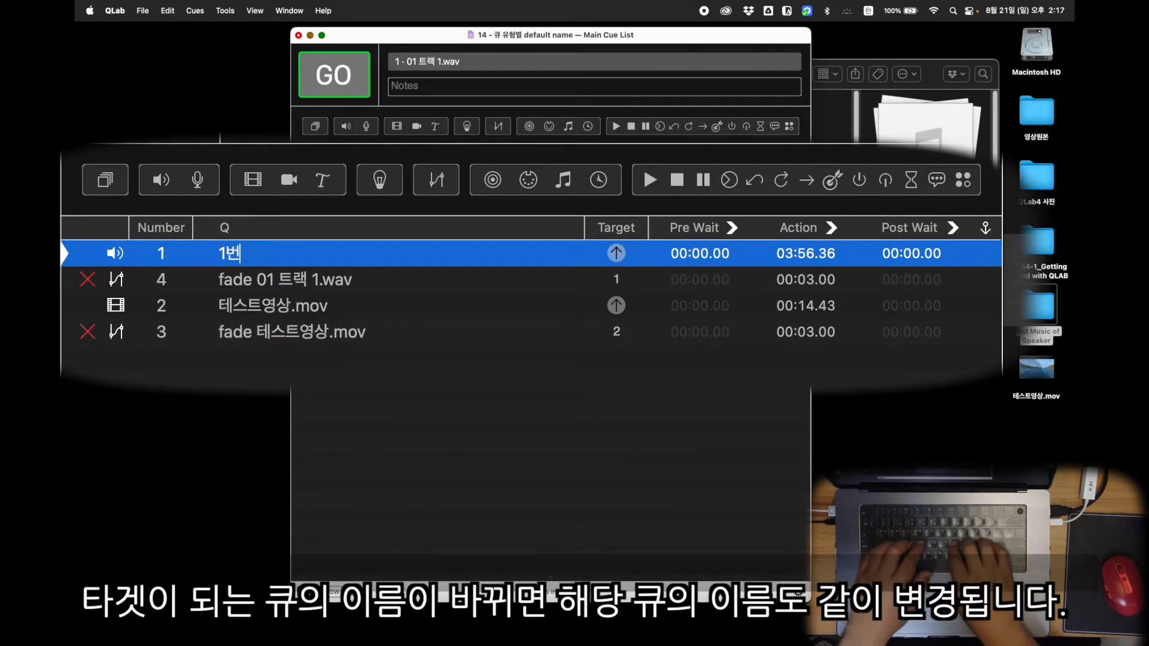
{"action": "type", "text": " 트랙"}
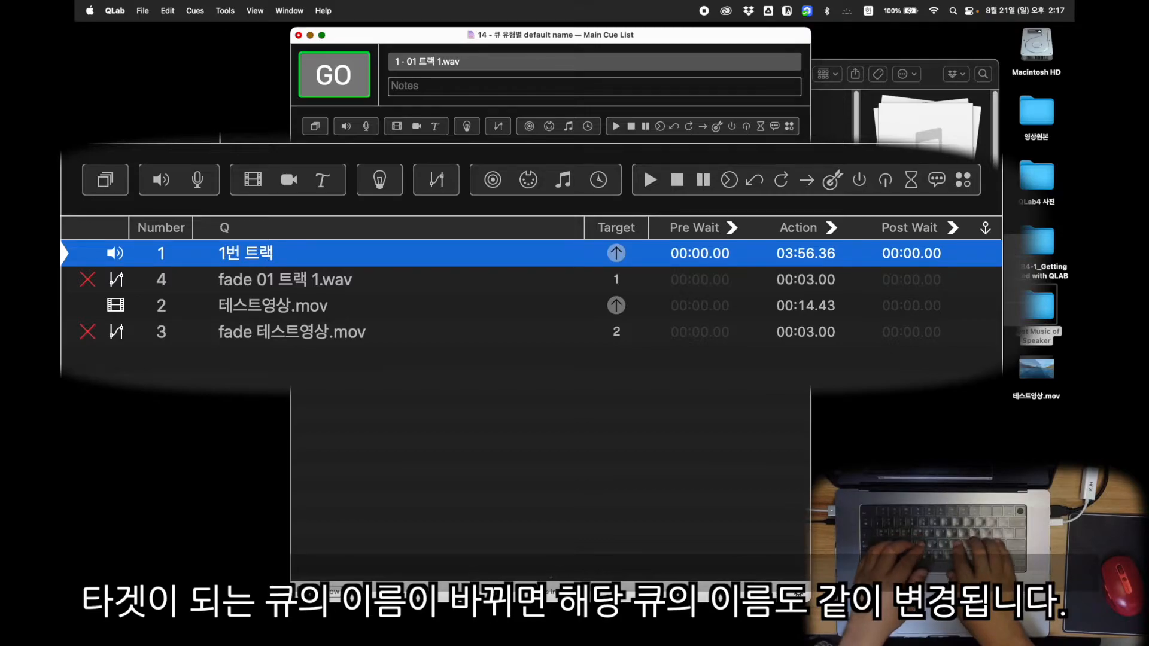
{"action": "key", "text": "Return"}
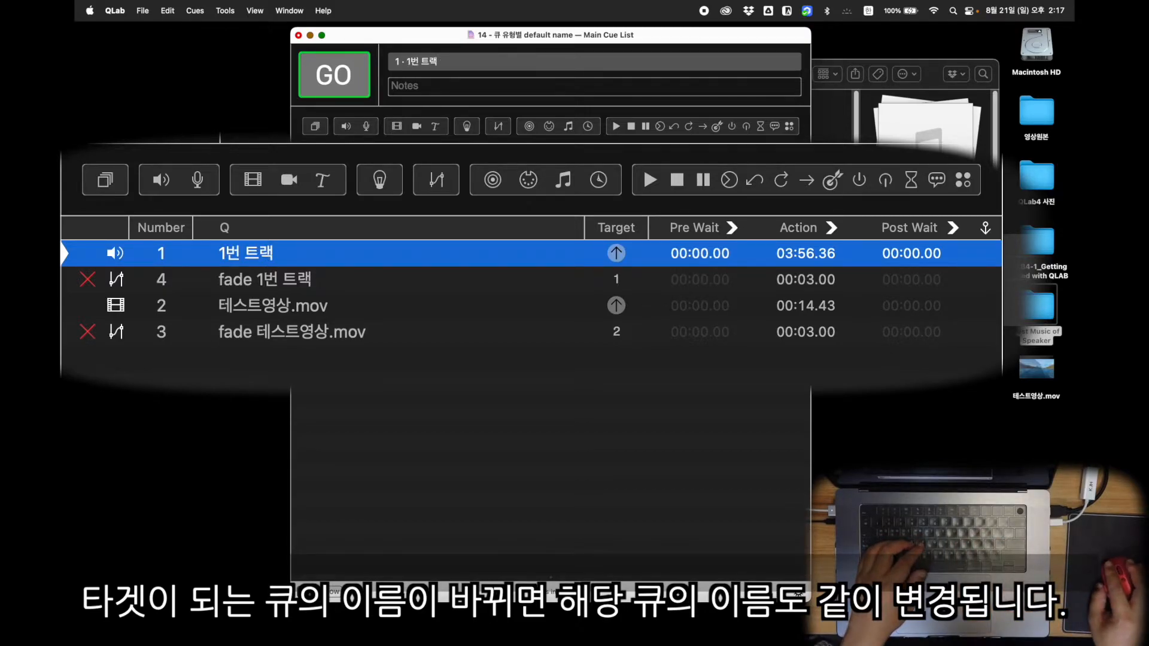
Rename audio cue 1 to 단축키 Q.
{"action": "type", "text": "q"}
{"action": "type", "text": "텐"}
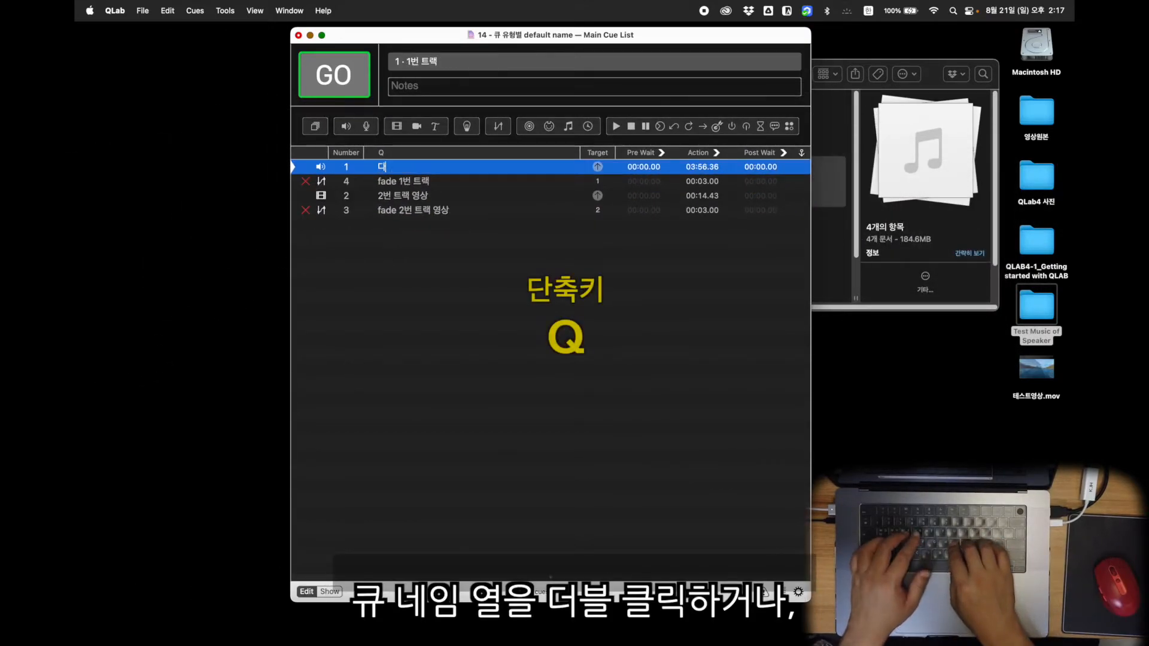
{"action": "type", "text": "축키"}
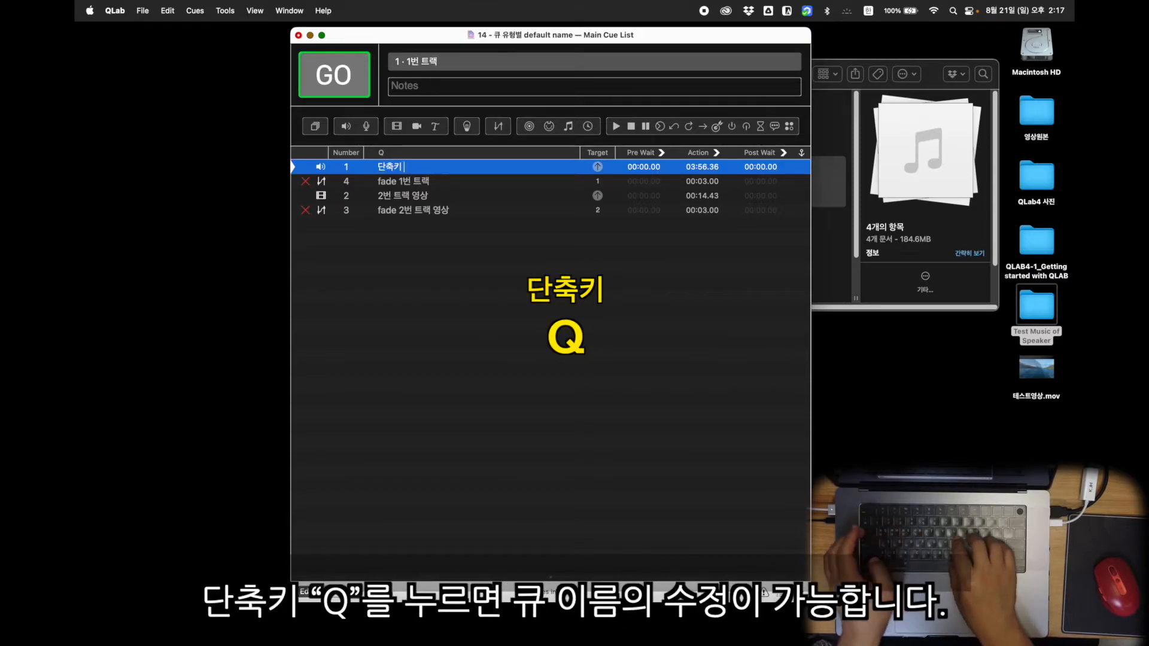
{"action": "key", "text": "Caps_Lock"}
{"action": "type", "text": "Q"}
{"action": "key", "text": "Return"}
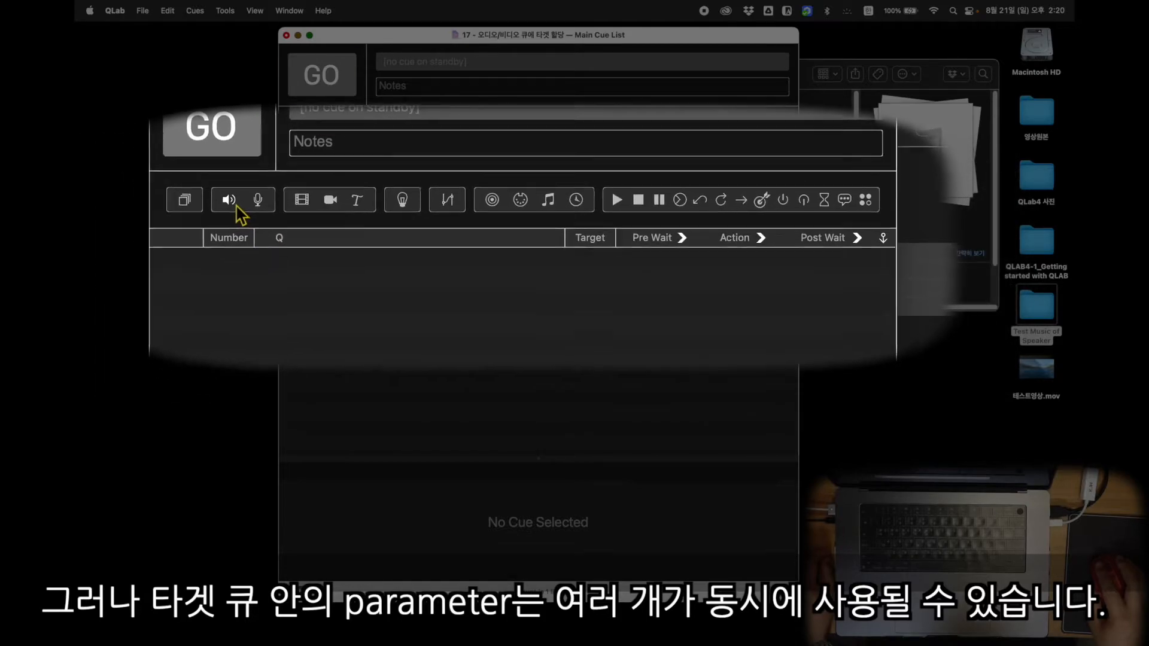
Add an audio cue to the empty cue list of the target-assignment workspace and assign 01 트랙 1.wav as its target file.
{"action": "left_click", "coordinate": [161, 227]}
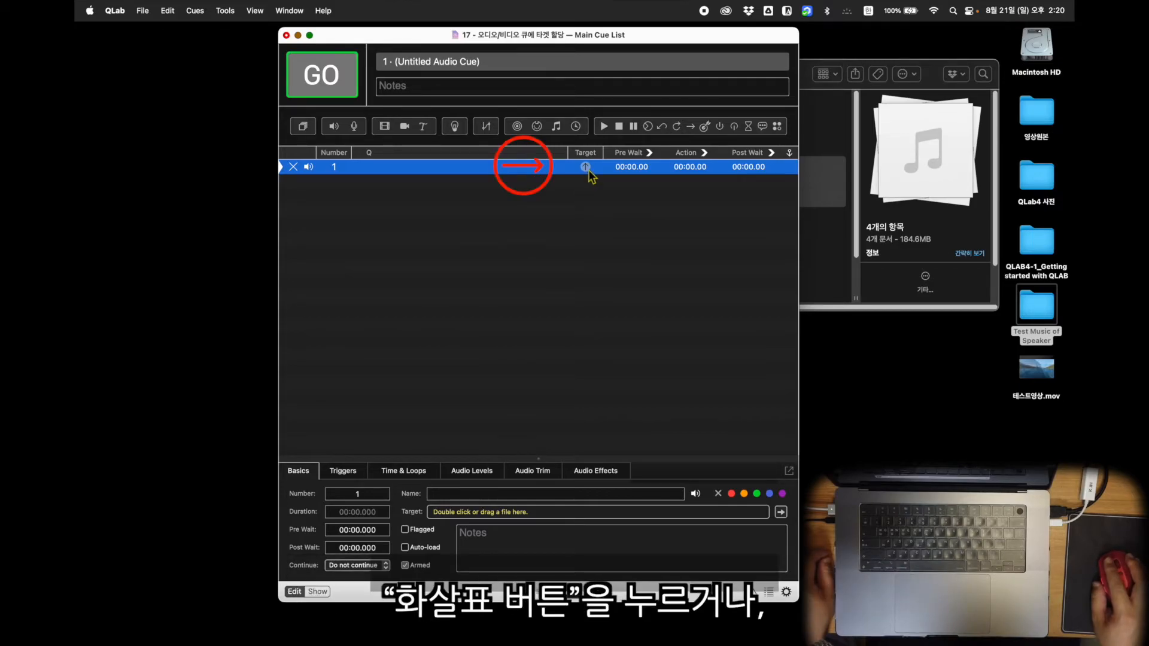
{"action": "left_click", "coordinate": [588, 169]}
{"action": "left_click", "coordinate": [469, 287]}
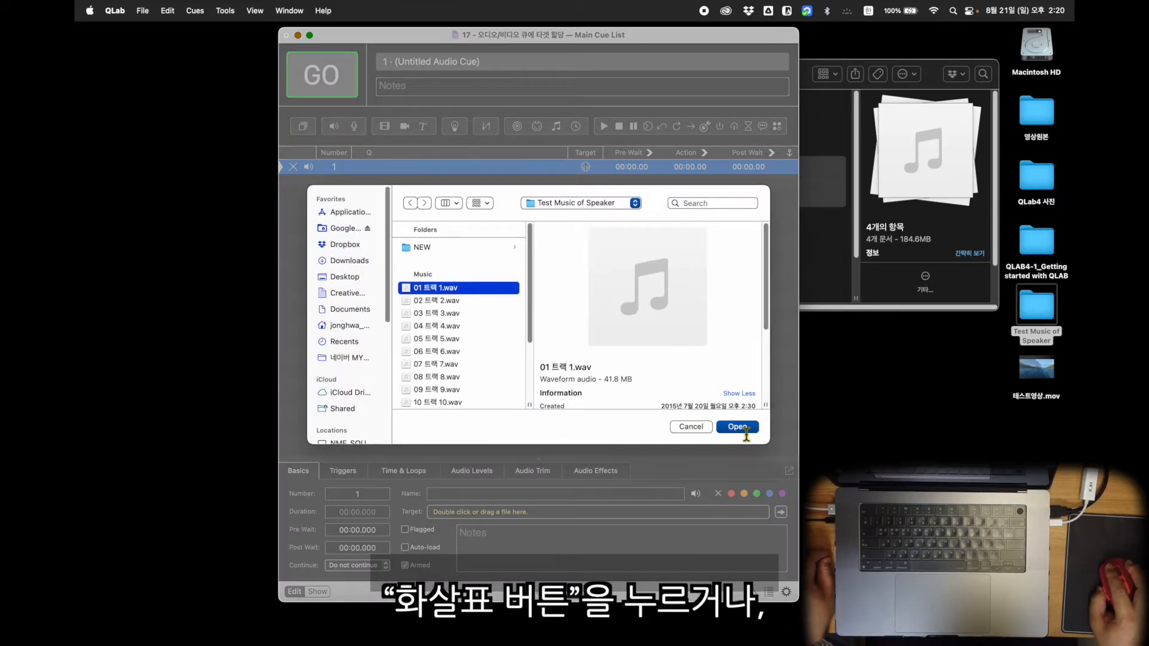
{"action": "left_click", "coordinate": [737, 427]}
Add a second audio cue and assign 02 트랙 2.wav as its target file.
{"action": "left_click", "coordinate": [334, 126]}
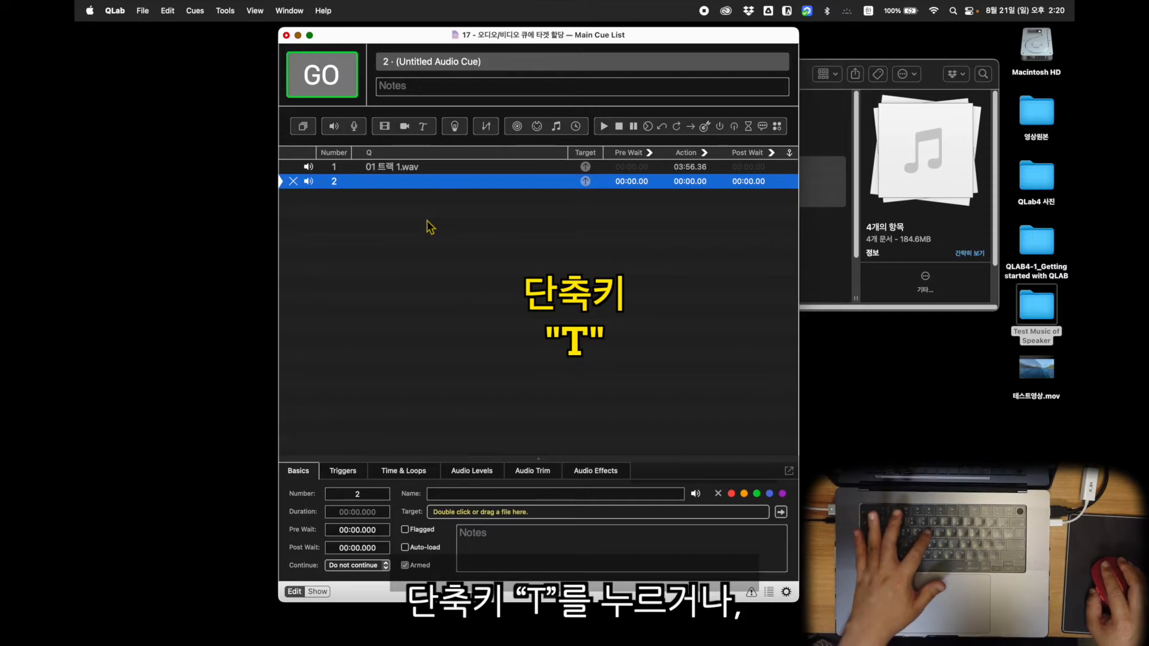
{"action": "key", "text": "t"}
{"action": "left_click", "coordinate": [432, 300]}
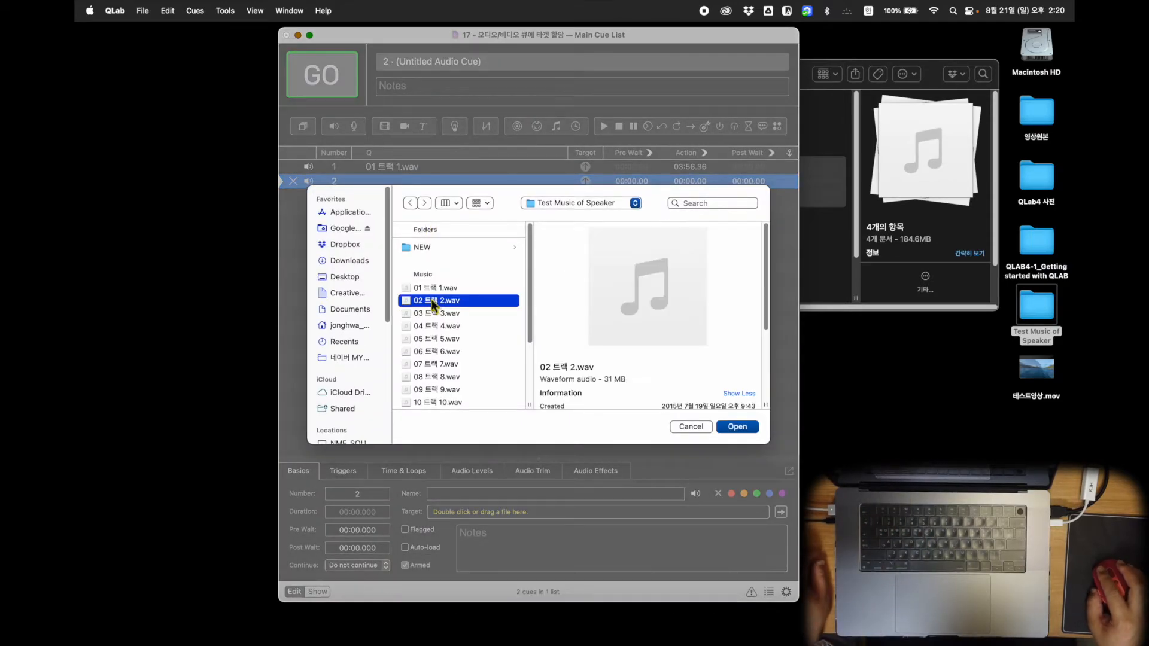
{"action": "left_click", "coordinate": [737, 427]}
Add a third audio cue and assign 03 트랙 3.wav as its target through the inspector.
{"action": "key", "text": "super+2"}
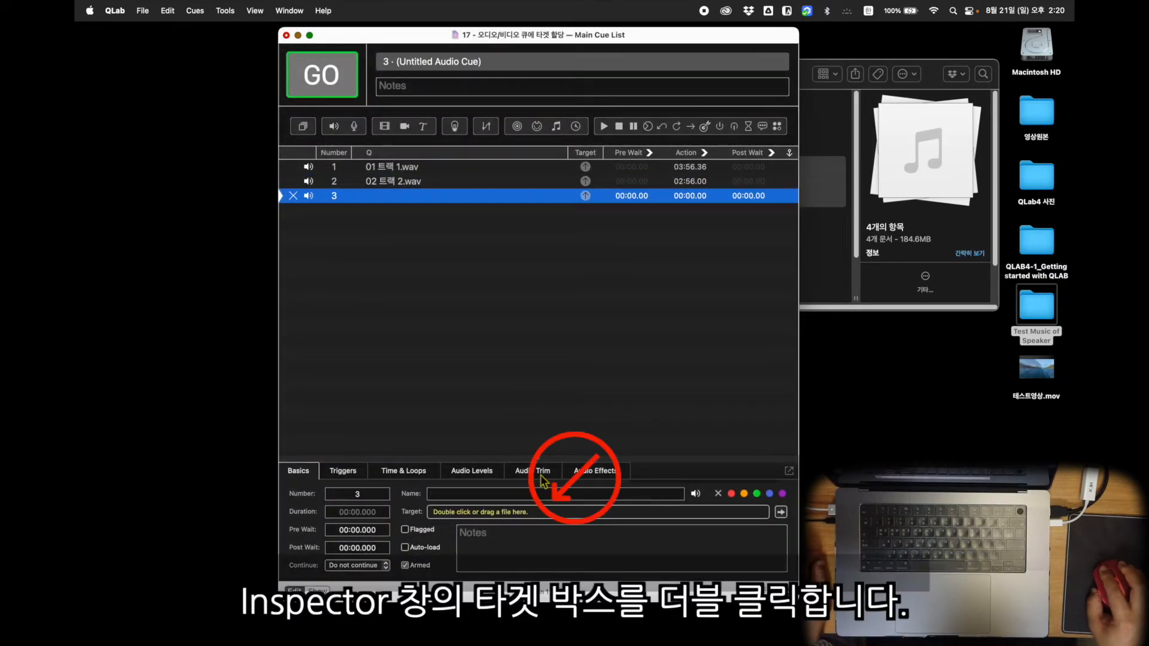
{"action": "double_click", "coordinate": [526, 514]}
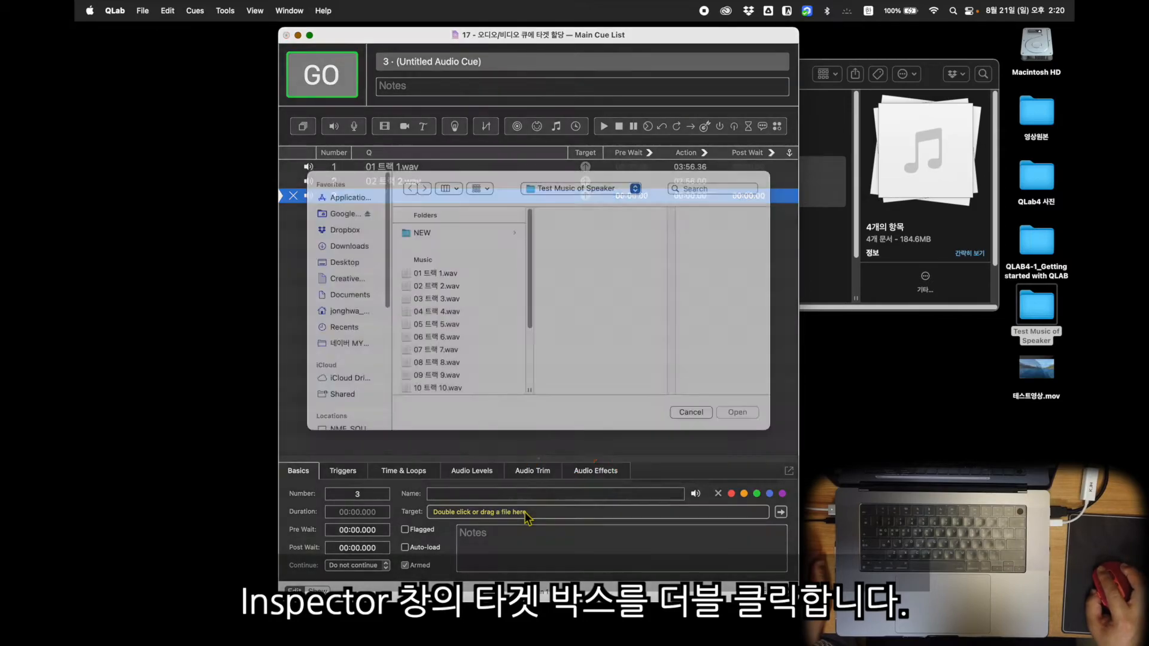
{"action": "left_click", "coordinate": [445, 314]}
{"action": "left_click", "coordinate": [737, 426]}
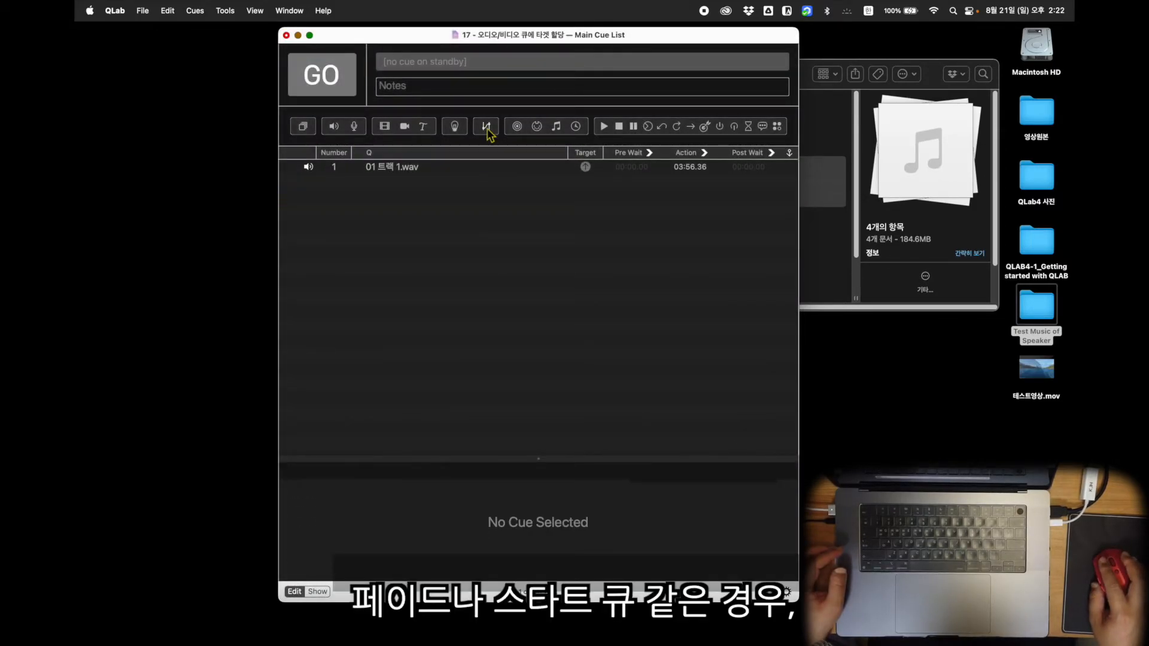
Add a fade cue and a start cue below the audio cue, both targeting audio cue 1.
{"action": "left_click", "coordinate": [486, 127]}
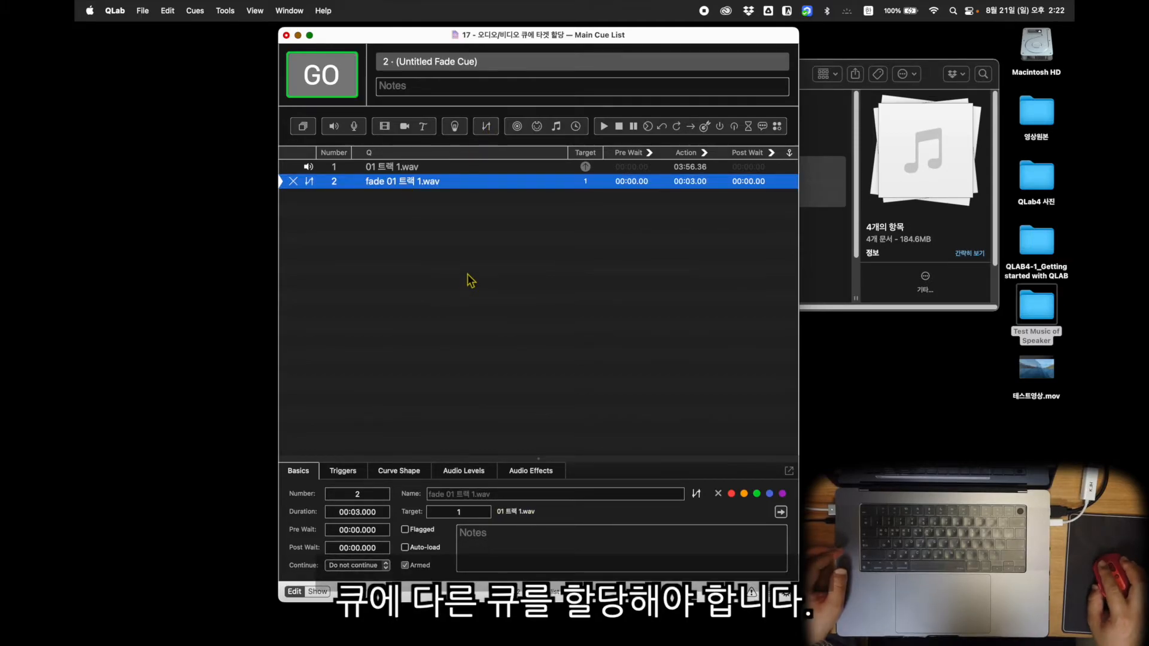
{"action": "left_click", "coordinate": [445, 308]}
{"action": "left_click", "coordinate": [604, 126]}
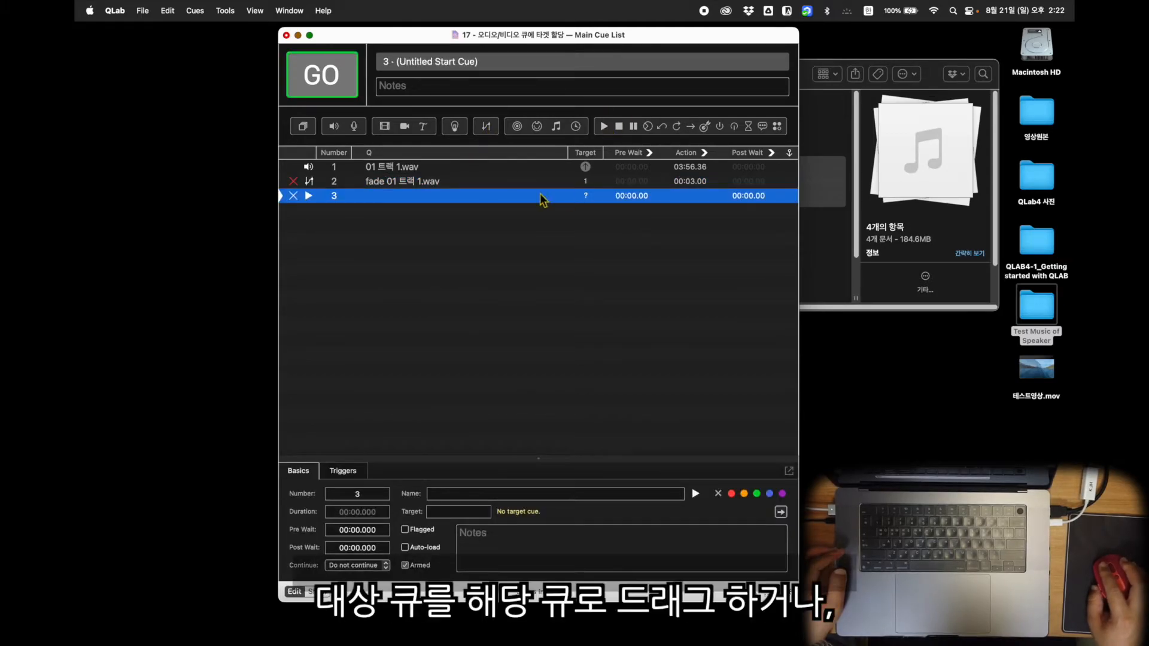
{"action": "left_click_drag", "start_coordinate": [402, 170], "coordinate": [407, 194]}
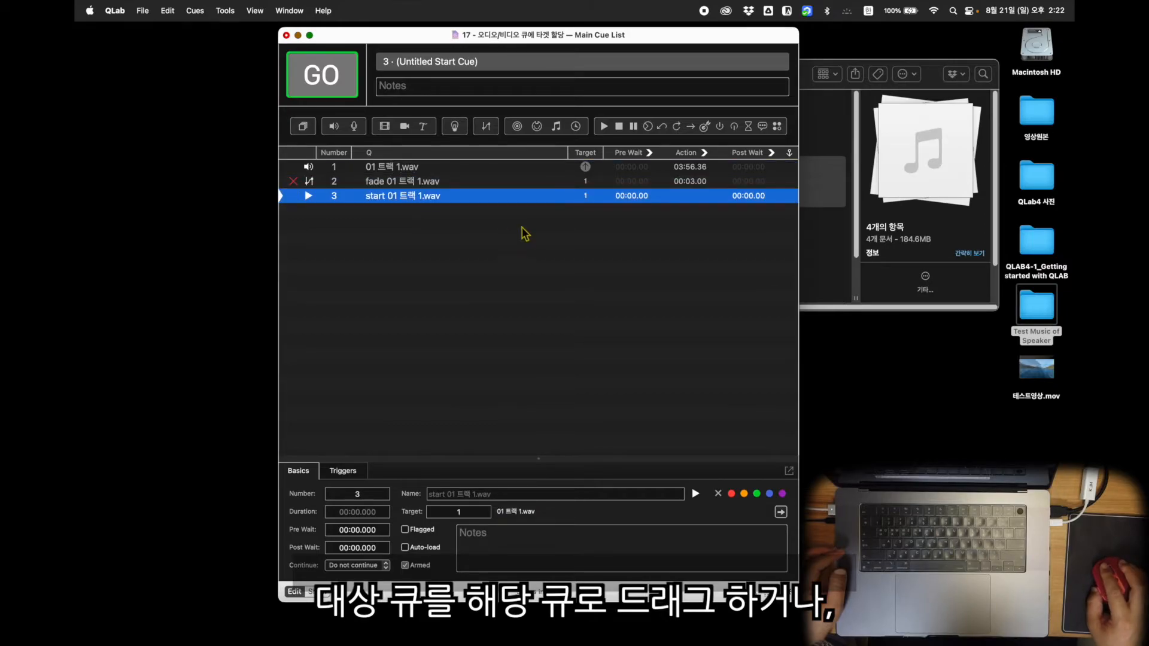
Add a stop cue and set its target to cue 2.
{"action": "left_click", "coordinate": [620, 127]}
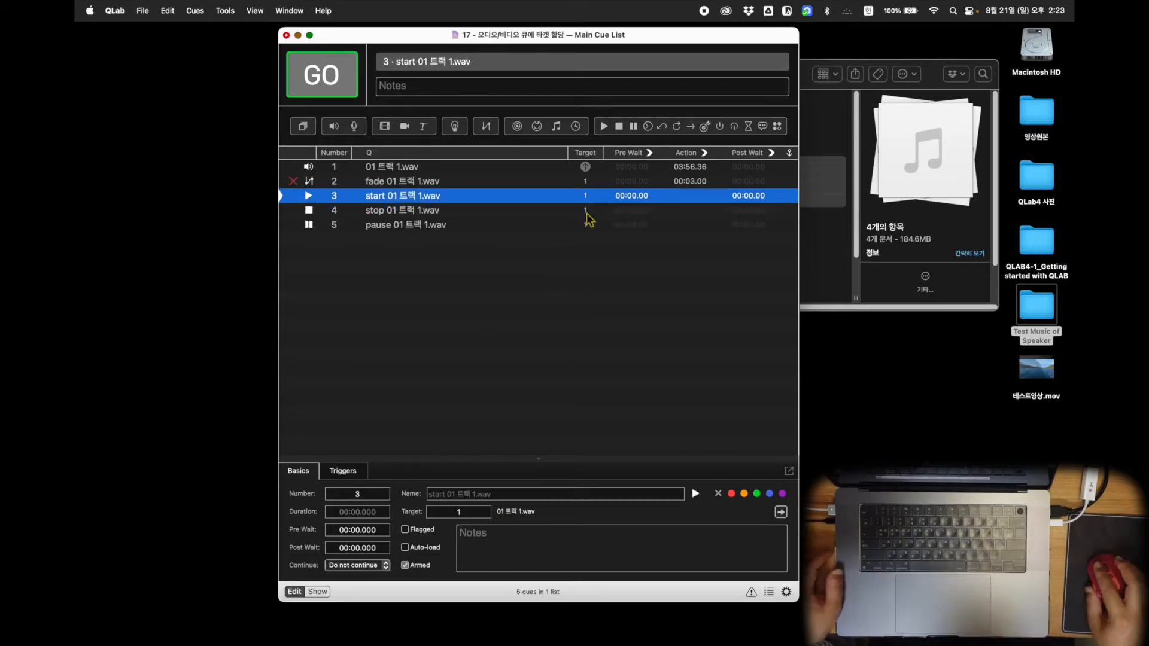
{"action": "left_click", "coordinate": [586, 210]}
{"action": "type", "text": "t2"}
{"action": "key", "text": "Return"}
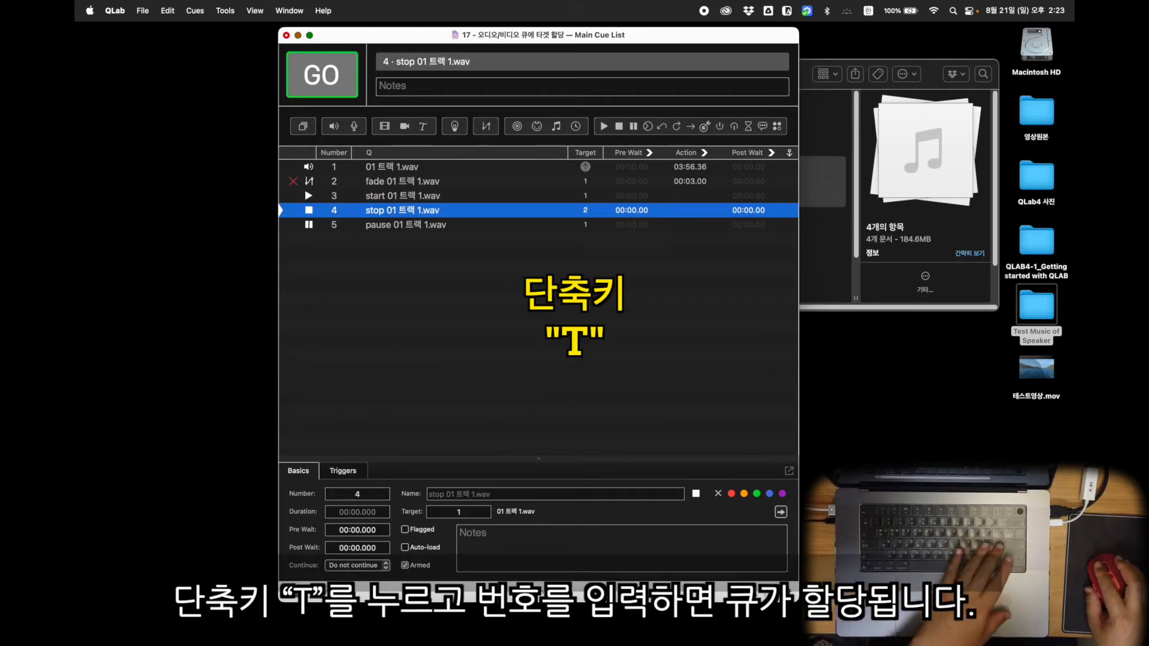
Set the start cue's target to cue 4 and the pause cue's target to cue 3.
{"action": "left_click", "coordinate": [596, 199]}
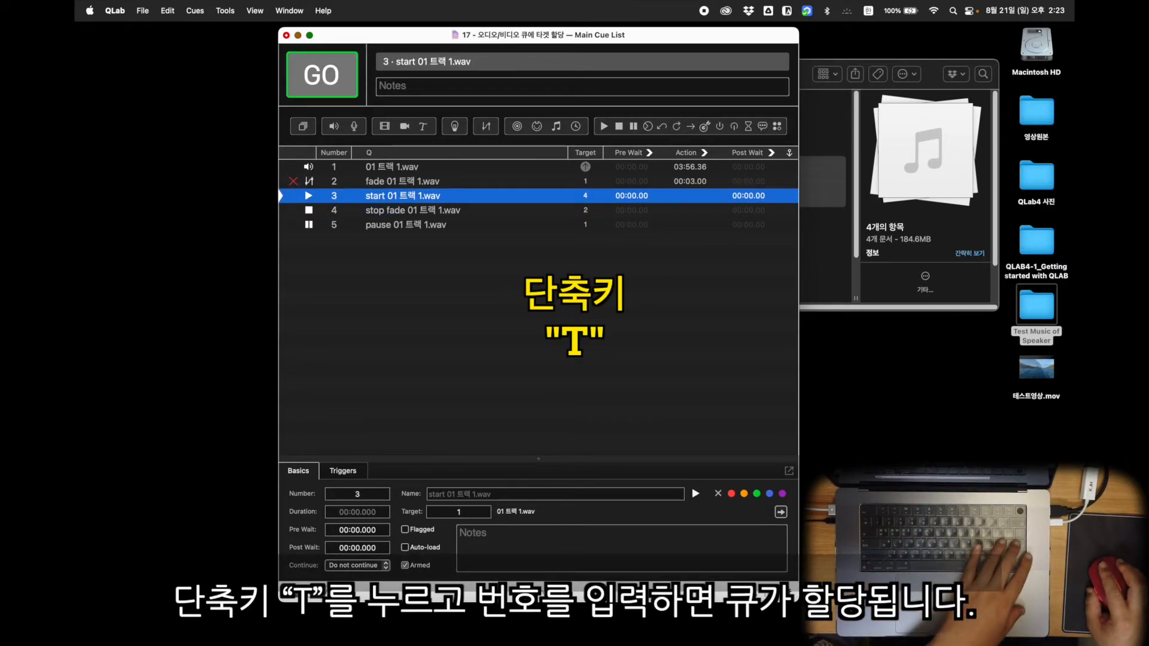
{"action": "type", "text": "t4"}
{"action": "key", "text": "Return"}
{"action": "left_click", "coordinate": [590, 226]}
{"action": "type", "text": "t"}
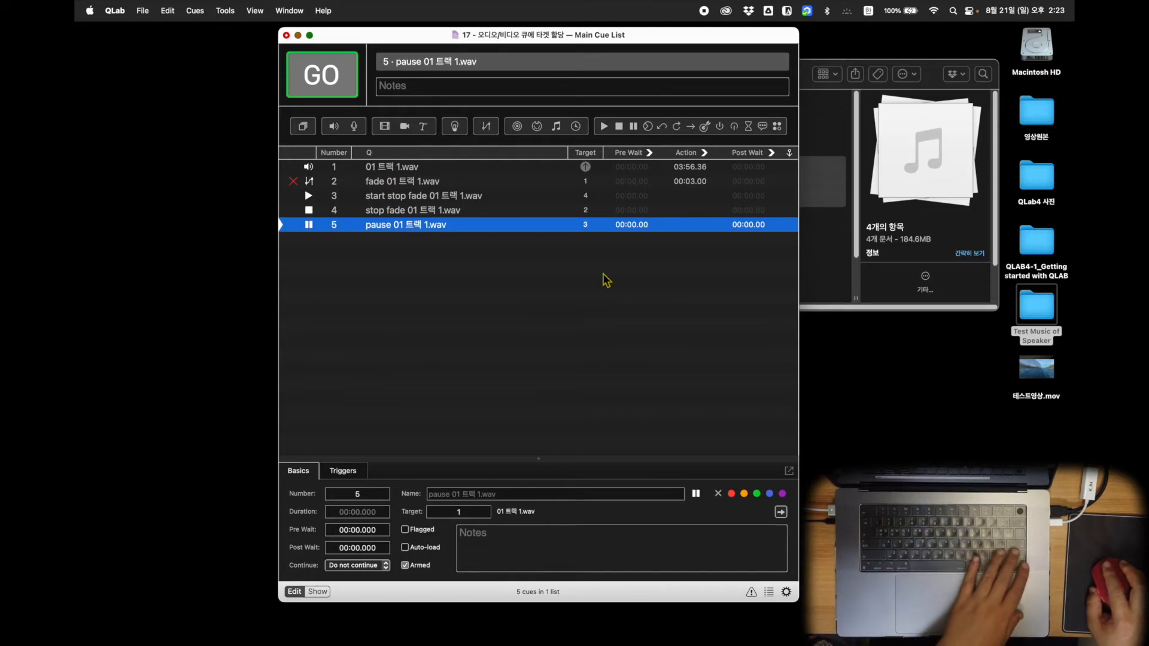
{"action": "type", "text": "3"}
{"action": "key", "text": "Return"}
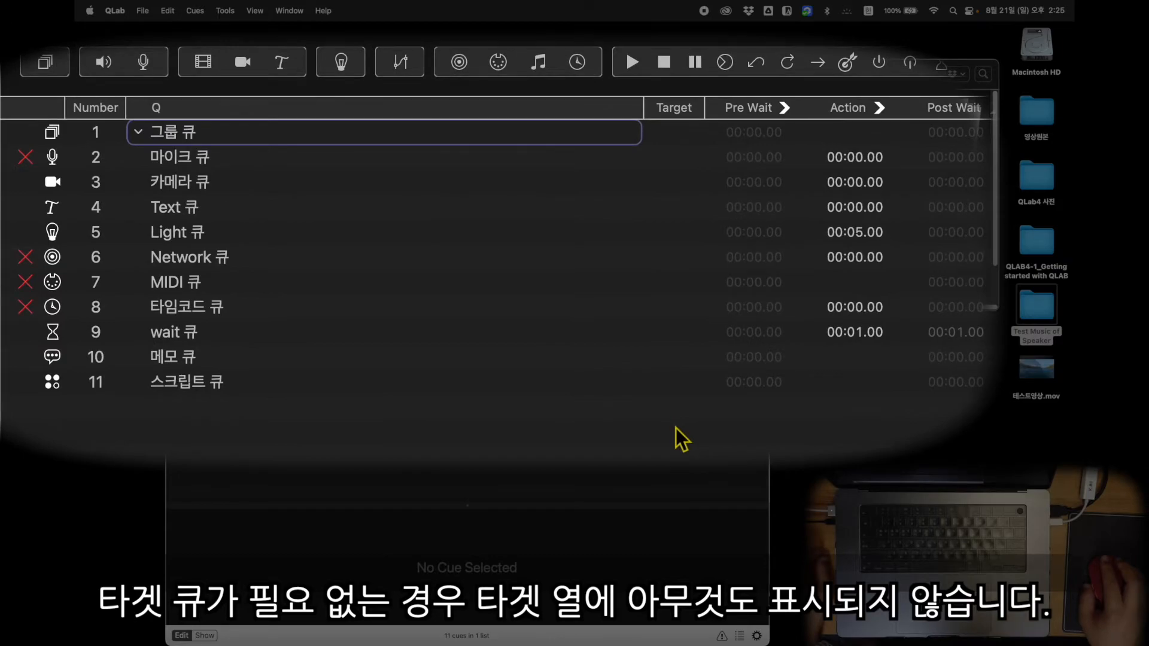
Go through the cues from the group cue downward and examine the Target column of each cue type.
{"action": "left_click", "coordinate": [216, 137]}
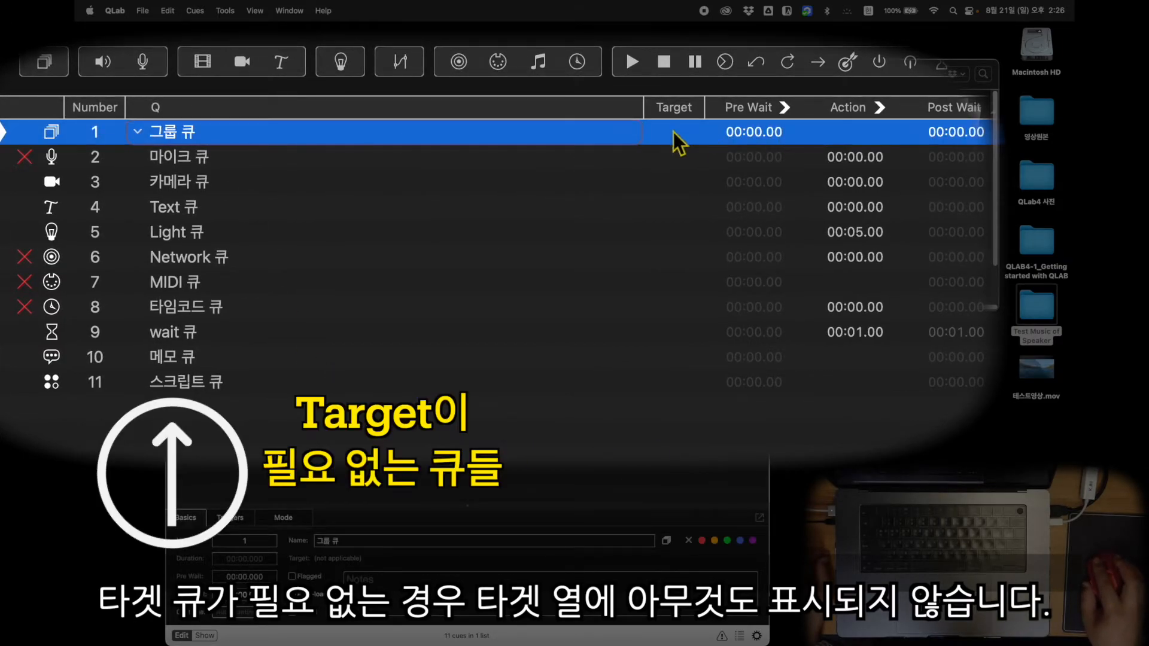
{"action": "key", "text": "Down"}
{"action": "key", "text": "Down"}
{"action": "key", "text": "Down"}
{"action": "left_click", "coordinate": [677, 163]}
{"action": "left_click", "coordinate": [680, 183]}
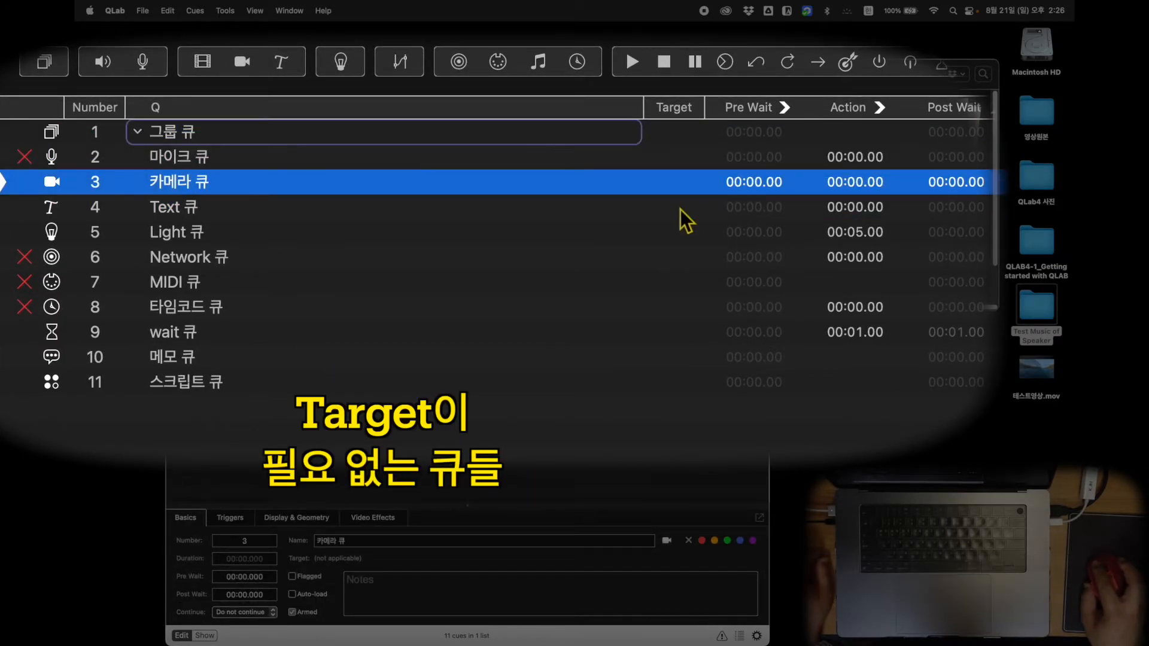
{"action": "left_click", "coordinate": [680, 210]}
{"action": "key", "text": "Down"}
{"action": "key", "text": "Down"}
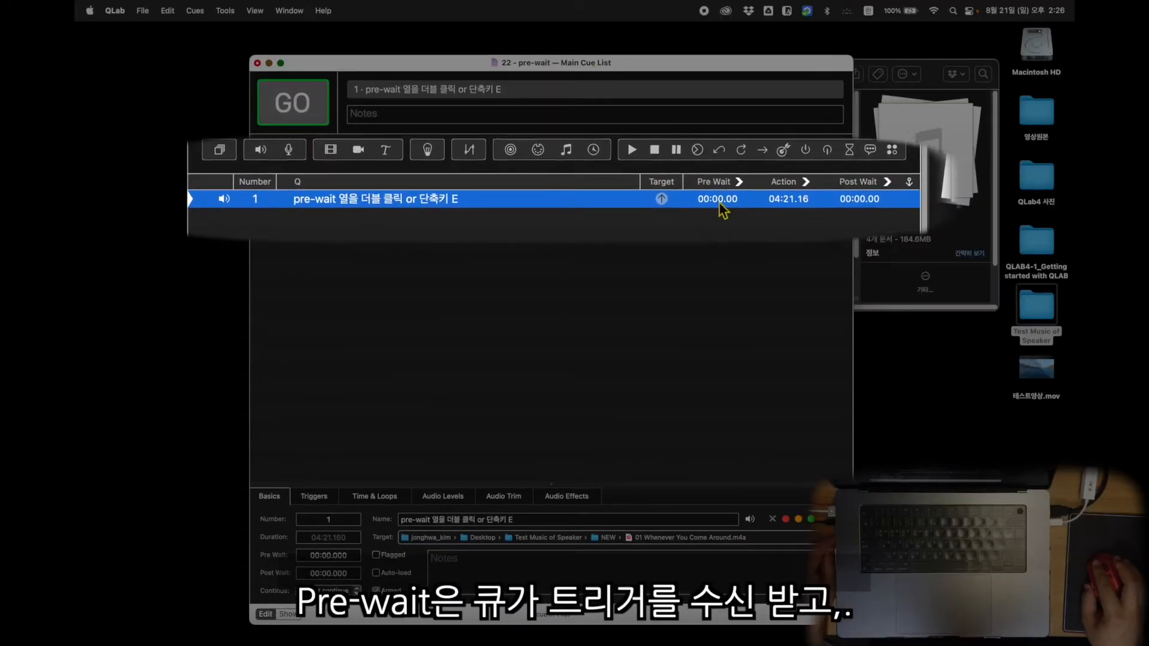
Set cue 1's pre-wait to 3 seconds, run the cue to observe the delay, and stop playback.
{"action": "double_click", "coordinate": [735, 216]}
{"action": "type", "text": "3"}
{"action": "key", "text": "Return"}
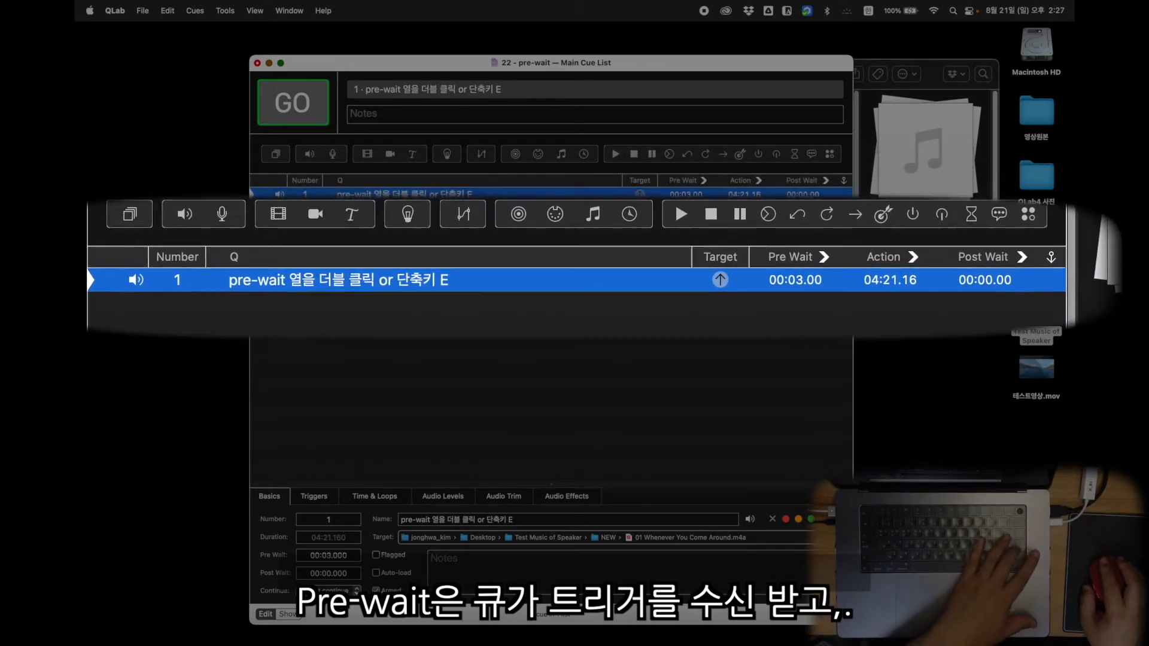
{"action": "key", "text": "space"}
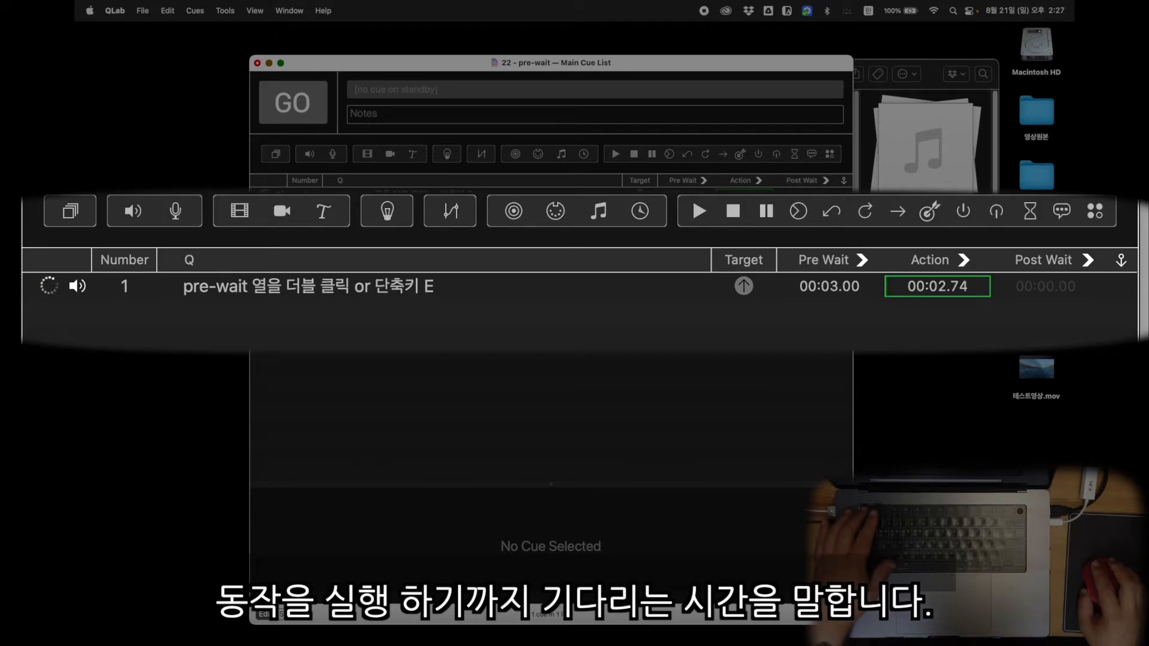
{"action": "key", "text": "Escape"}
Set cue 1's pre-wait to 5 seconds.
{"action": "left_click", "coordinate": [347, 285]}
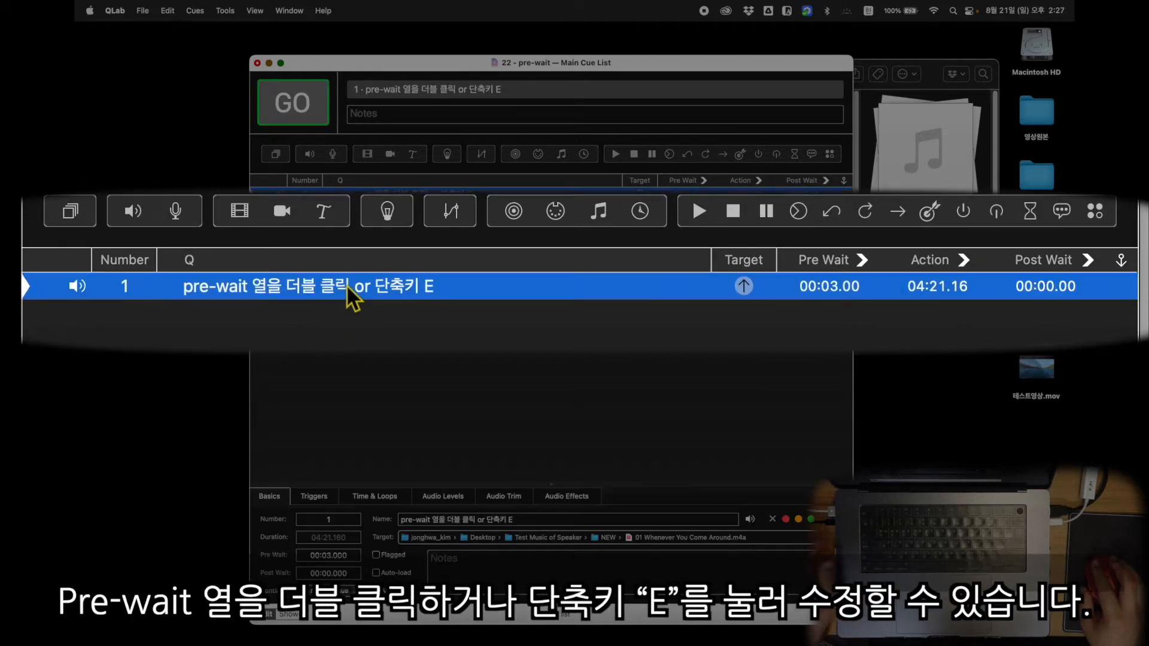
{"action": "type", "text": "e"}
{"action": "type", "text": "5"}
{"action": "key", "text": "Return"}
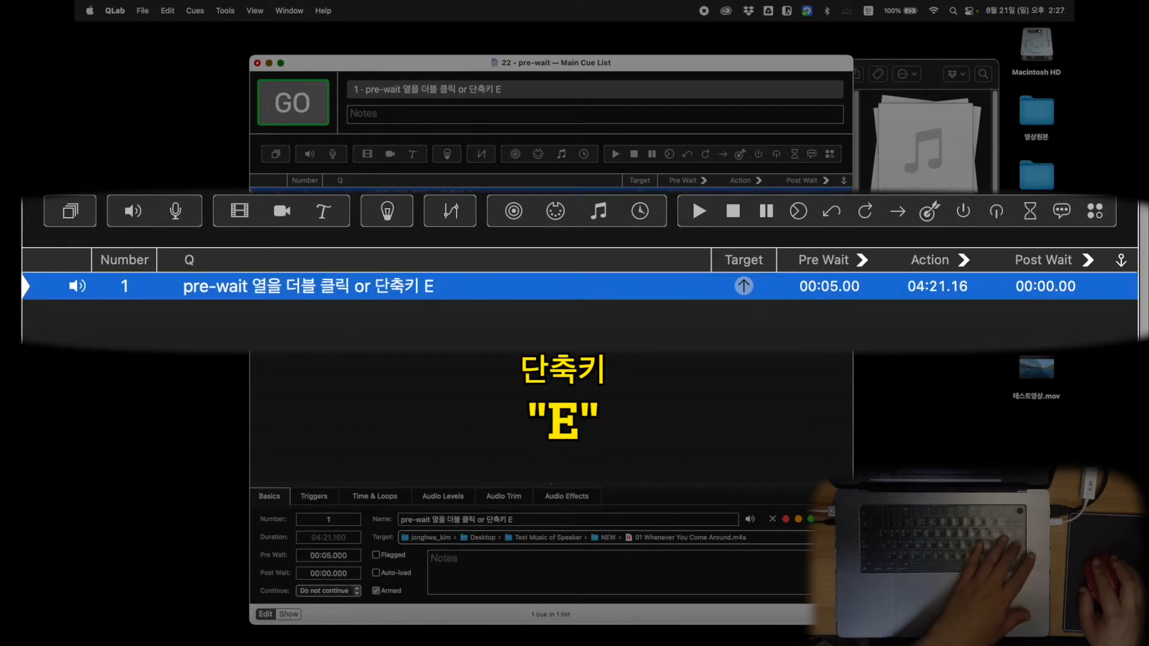
Run cue 1 to check its 5-second pre-wait.
{"action": "left_click", "coordinate": [286, 105]}
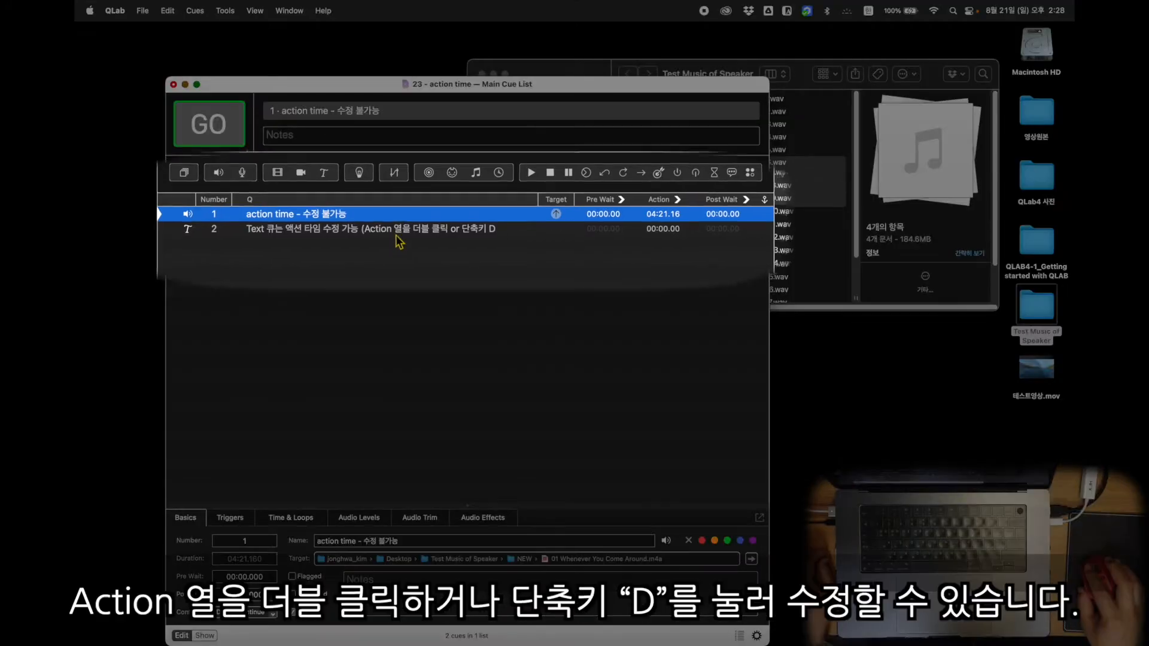
Set the action time of text cue 2 to 3 seconds.
{"action": "left_click", "coordinate": [402, 231]}
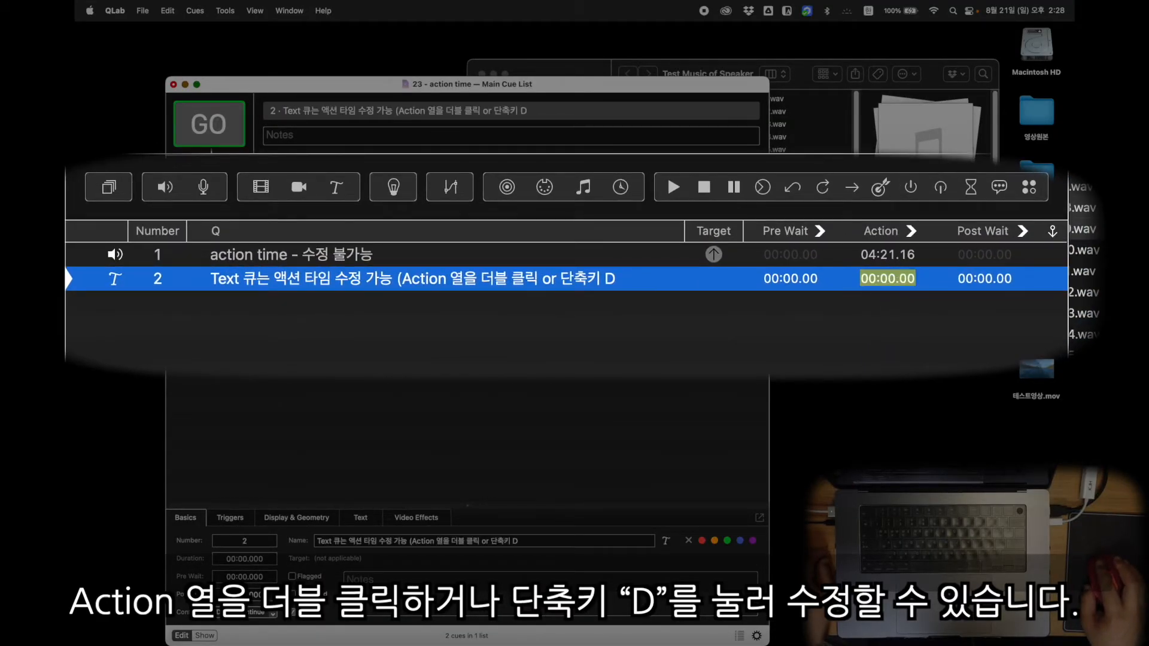
{"action": "type", "text": "3"}
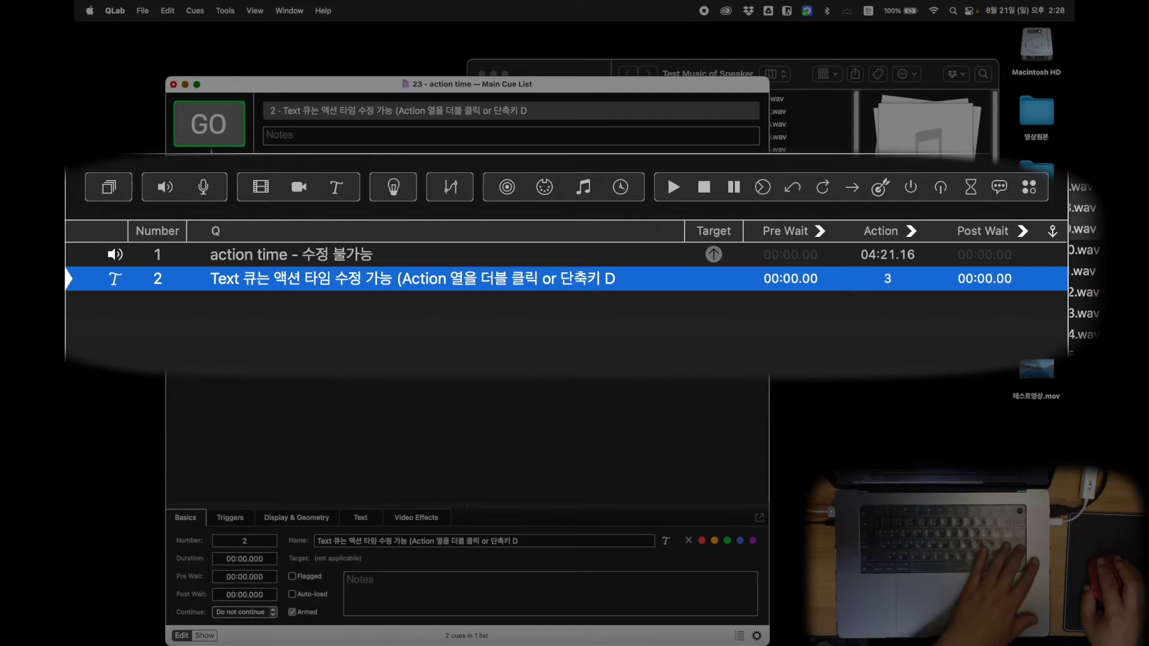
{"action": "key", "text": "Return"}
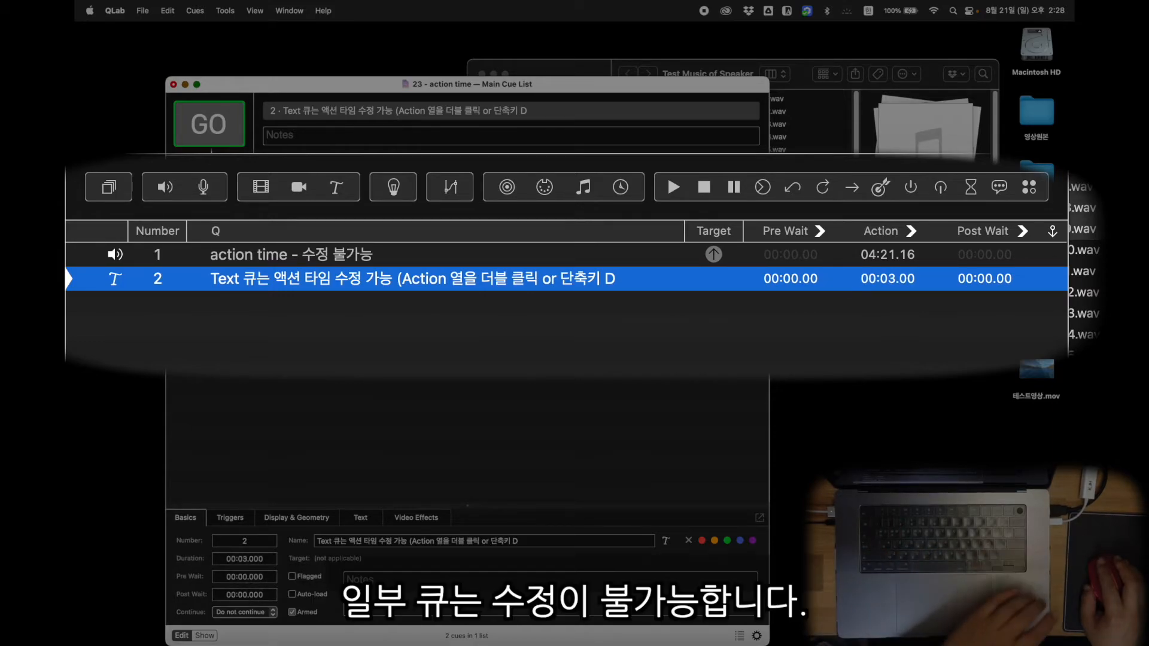
Try to edit audio cue 1's action time, and open text cue 2's action time and text content for editing.
{"action": "left_click", "coordinate": [887, 259]}
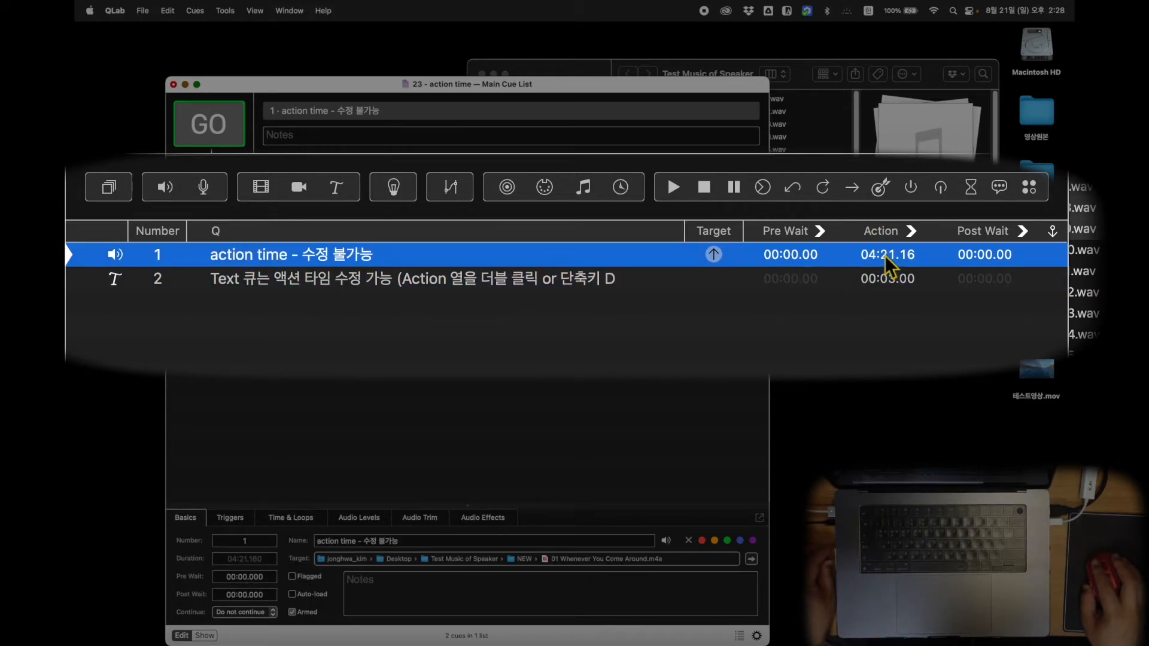
{"action": "left_click", "coordinate": [898, 284]}
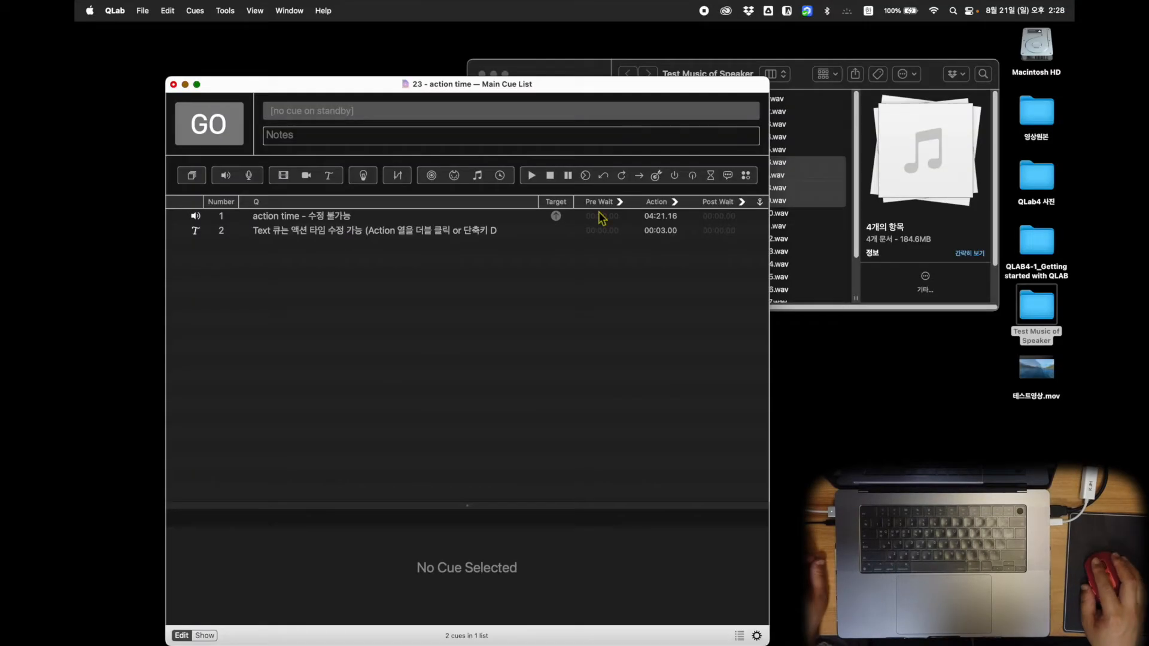
{"action": "double_click", "coordinate": [661, 232]}
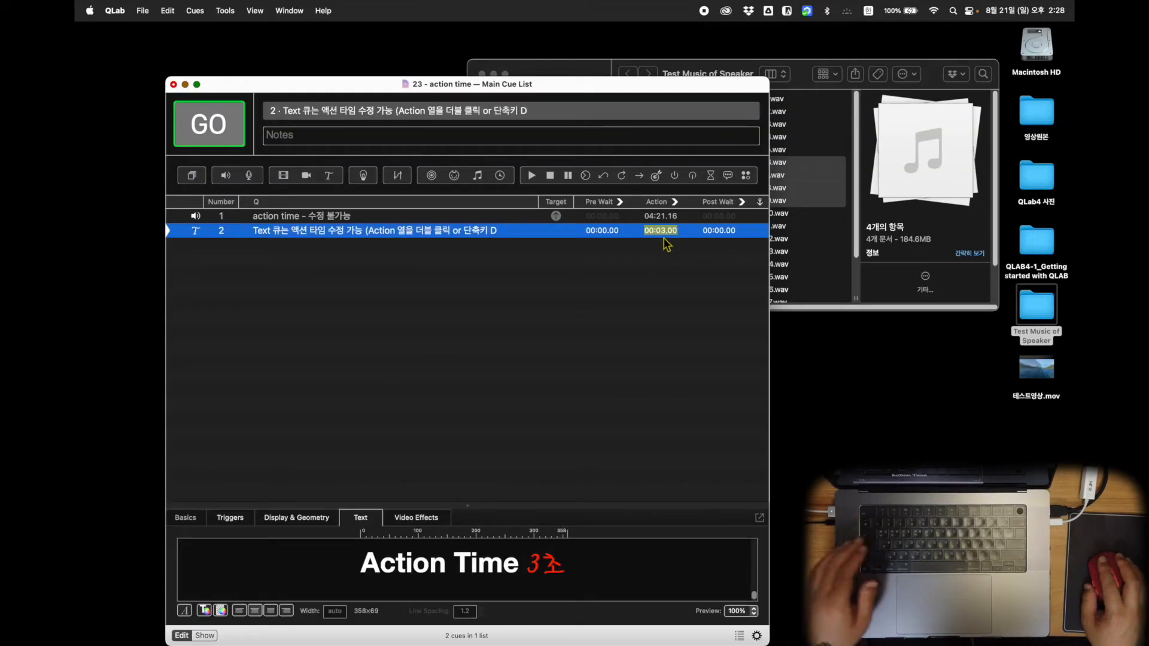
{"action": "left_click", "coordinate": [608, 559]}
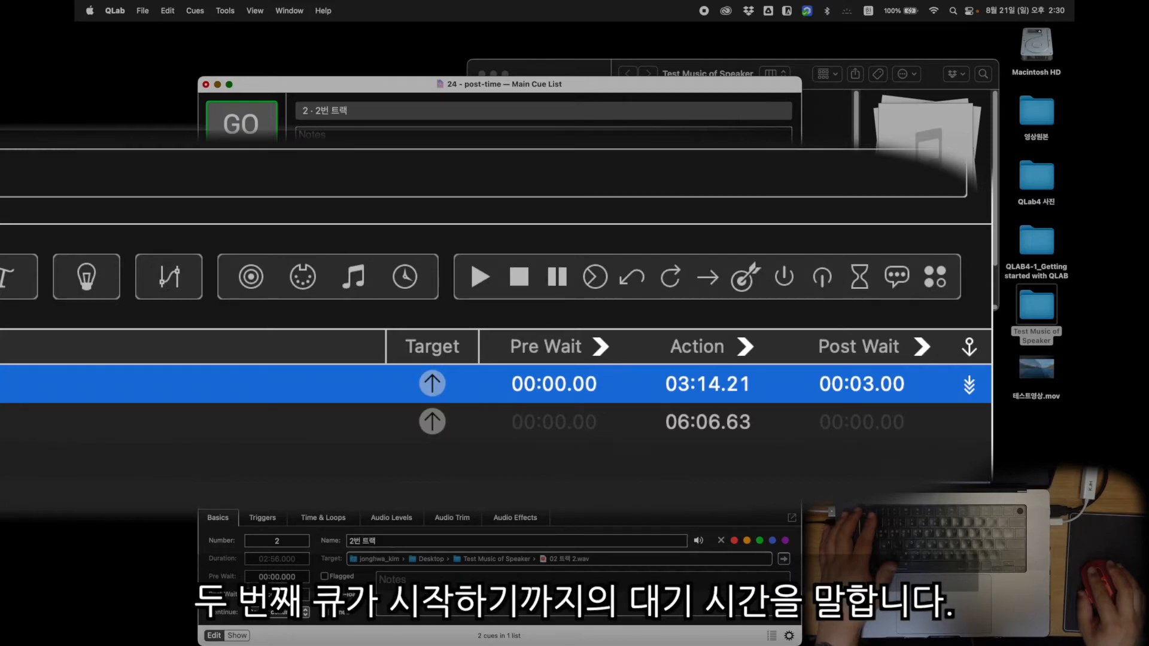
Set cue 1 to Auto Continue, run it to check the 3-second post-wait before cue 2, and stop playback.
{"action": "left_click", "coordinate": [793, 219]}
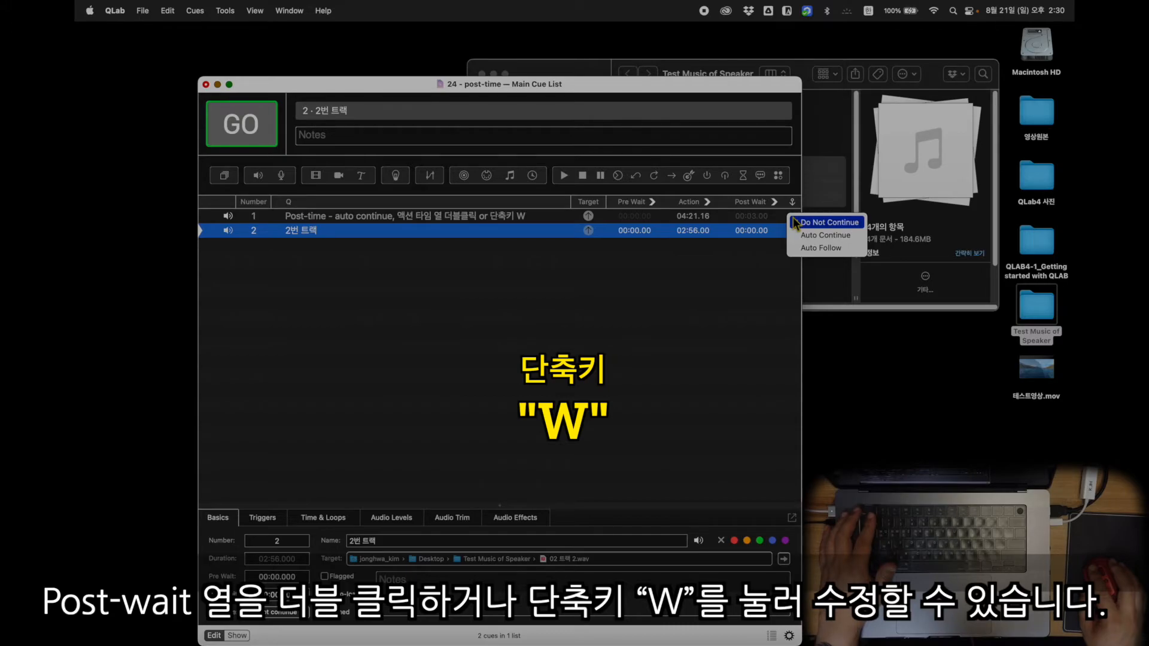
{"action": "left_click", "coordinate": [827, 235]}
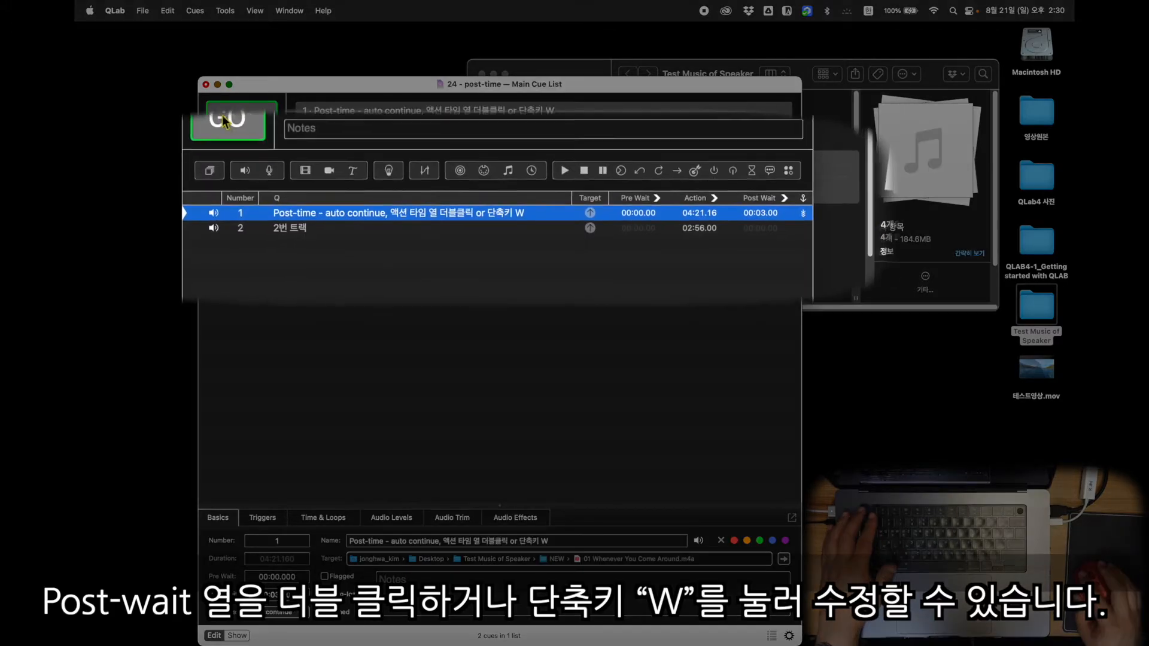
{"action": "left_click", "coordinate": [237, 122]}
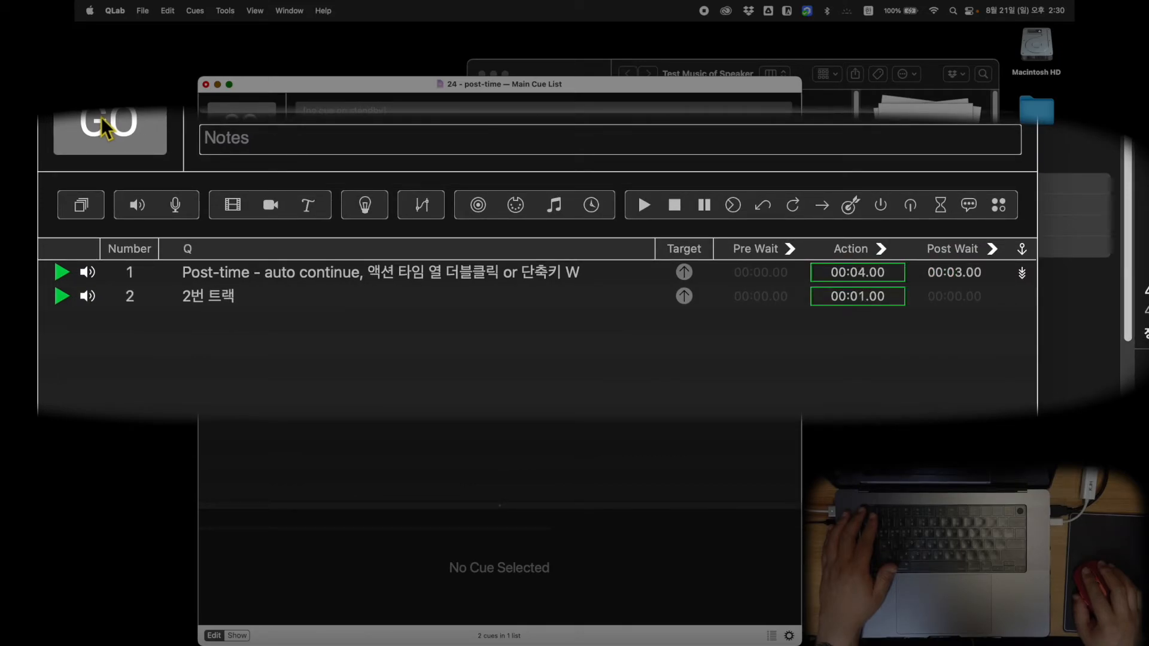
{"action": "key", "text": "Escape"}
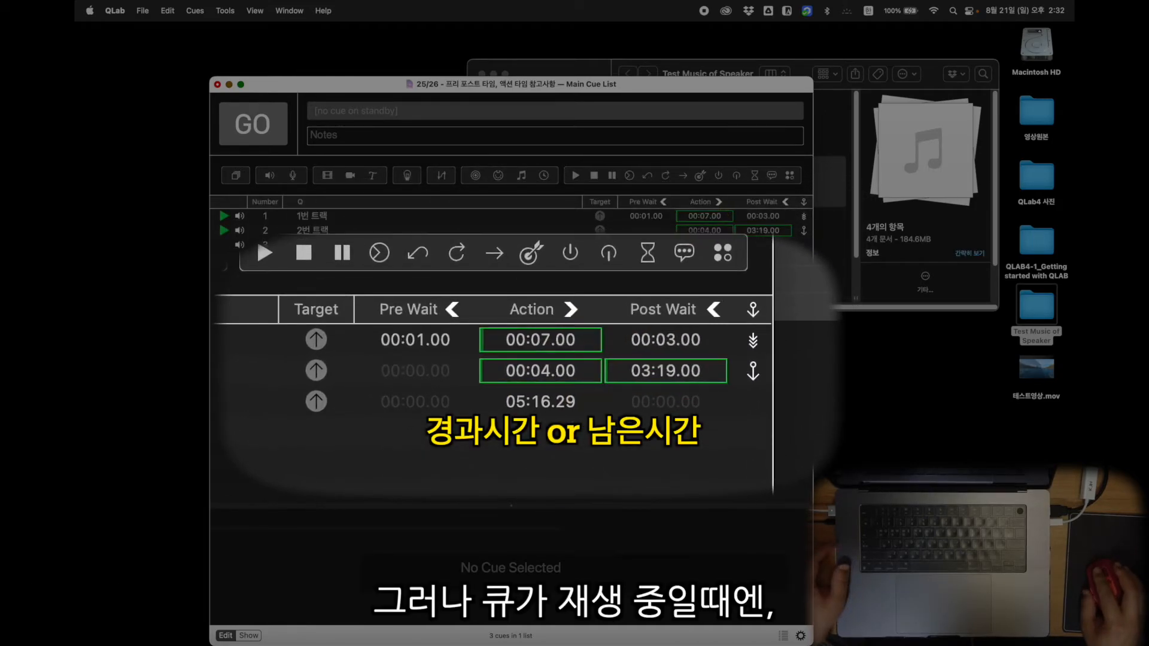
Switch the Action column to remaining time and toggle the Post Wait column between elapsed and remaining time during playback.
{"action": "left_click", "coordinate": [719, 202]}
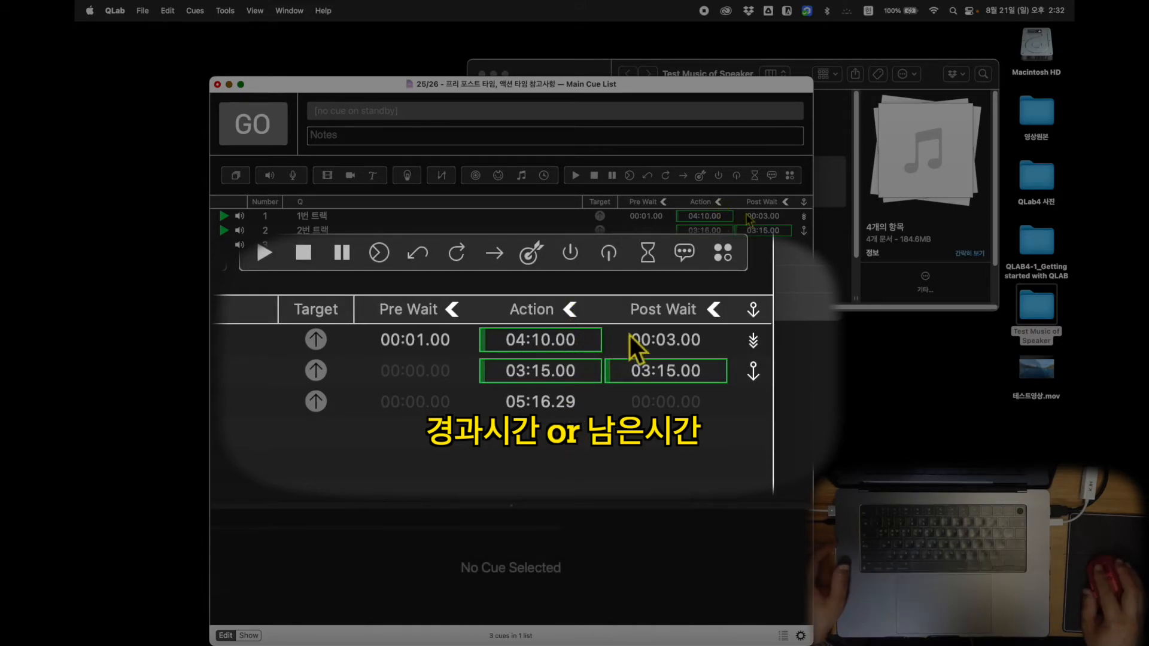
{"action": "left_click", "coordinate": [787, 203]}
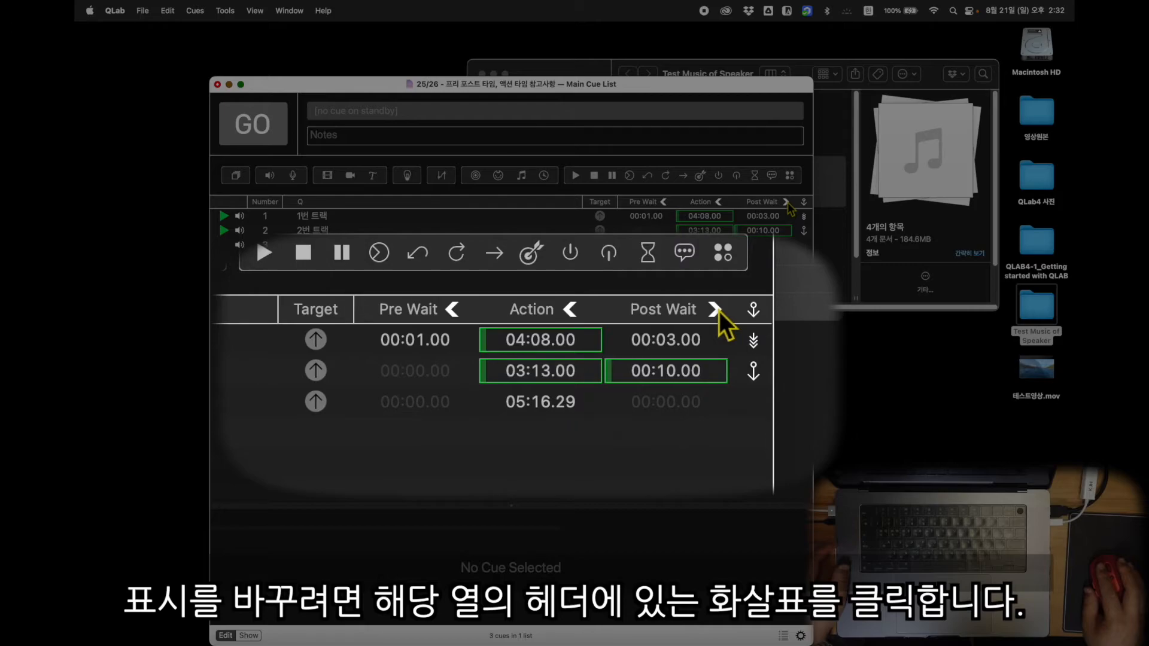
{"action": "left_click", "coordinate": [786, 203]}
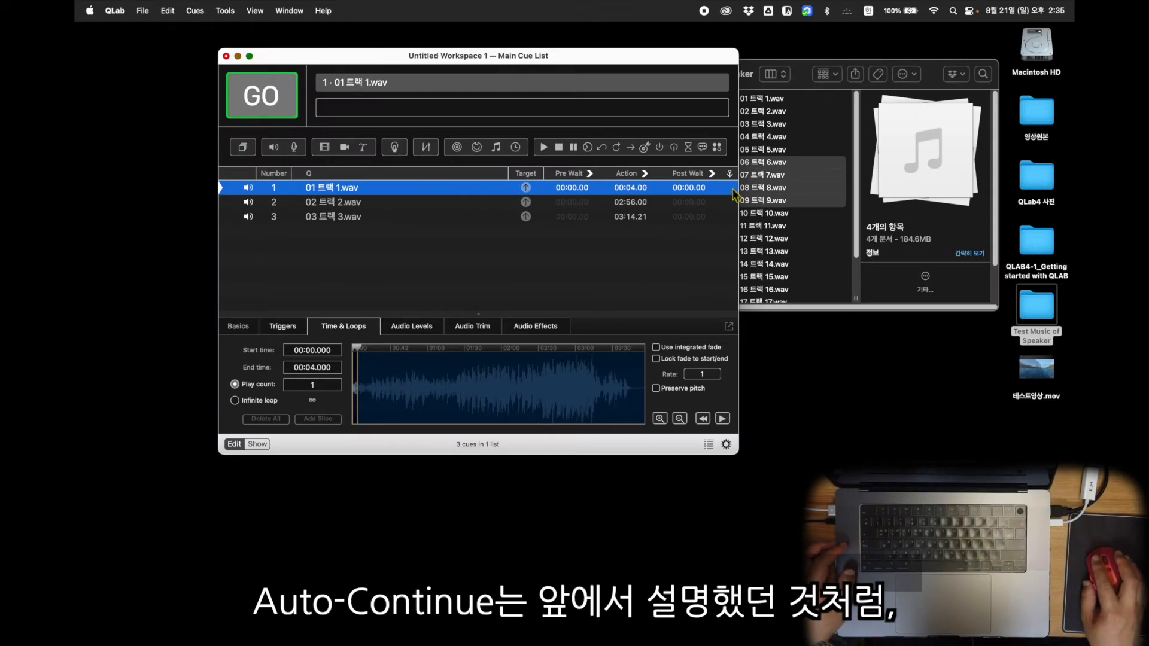
Set cue 1 to Auto Continue, run it to observe cue 2 triggering simultaneously, and stop playback.
{"action": "left_click", "coordinate": [730, 188]}
{"action": "left_click", "coordinate": [741, 203]}
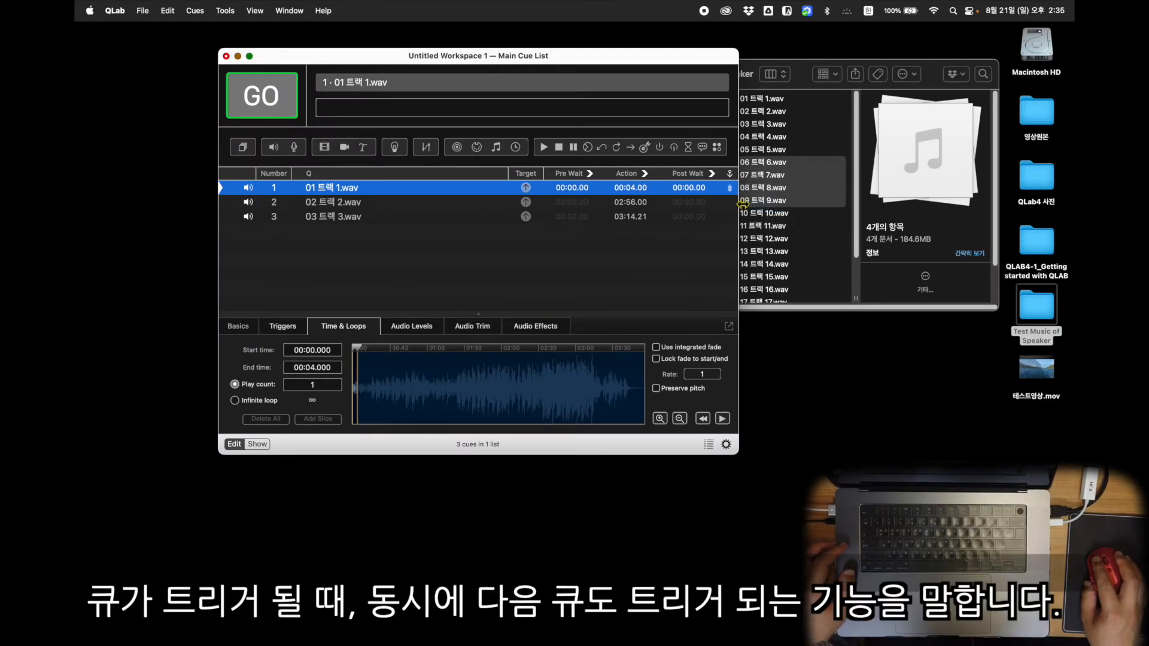
{"action": "left_click", "coordinate": [259, 108]}
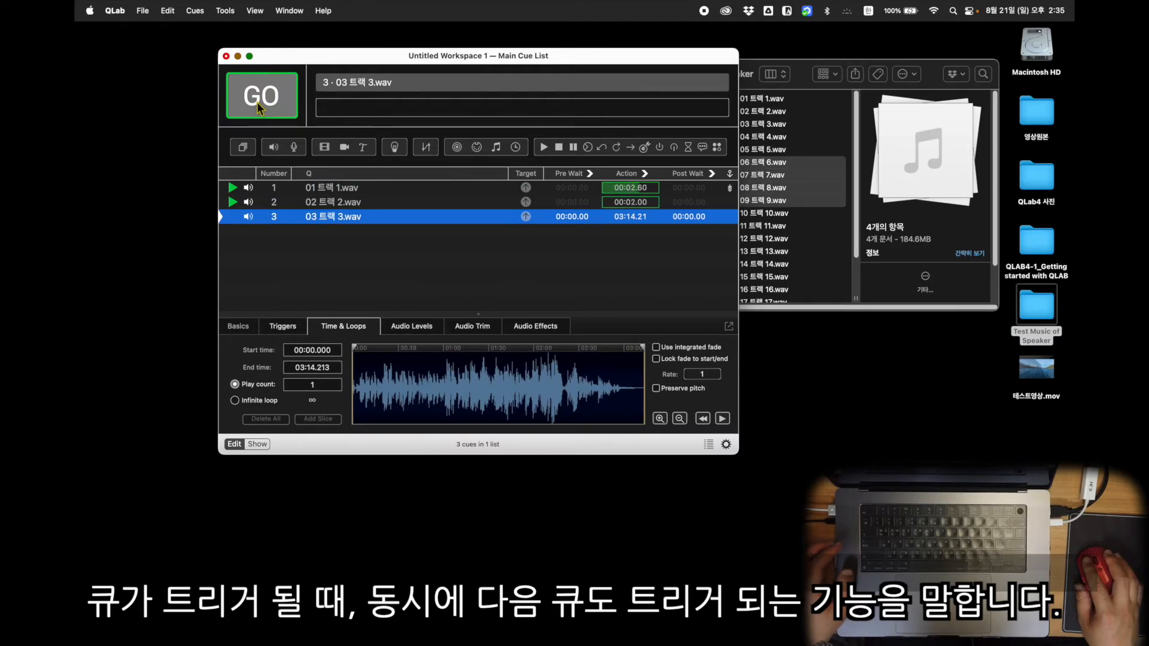
{"action": "key", "text": "Escape"}
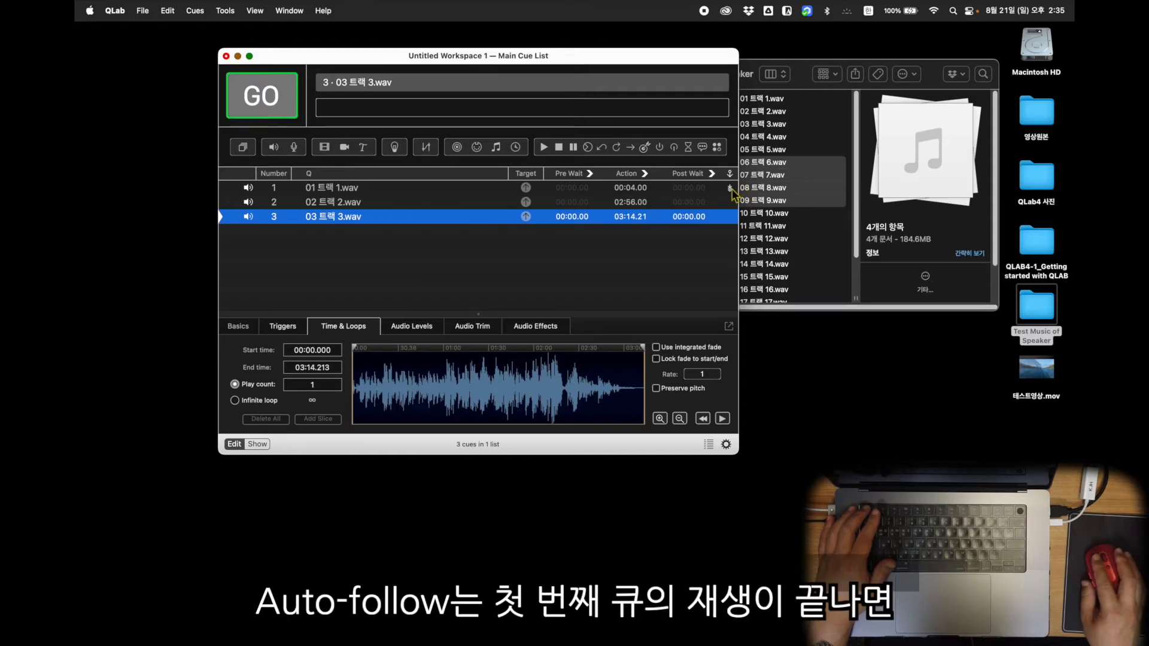
Set cue 1 to Auto Follow, run it to observe cue 2 triggering once cue 1 ends, and stop playback.
{"action": "left_click", "coordinate": [730, 188]}
{"action": "left_click", "coordinate": [763, 205]}
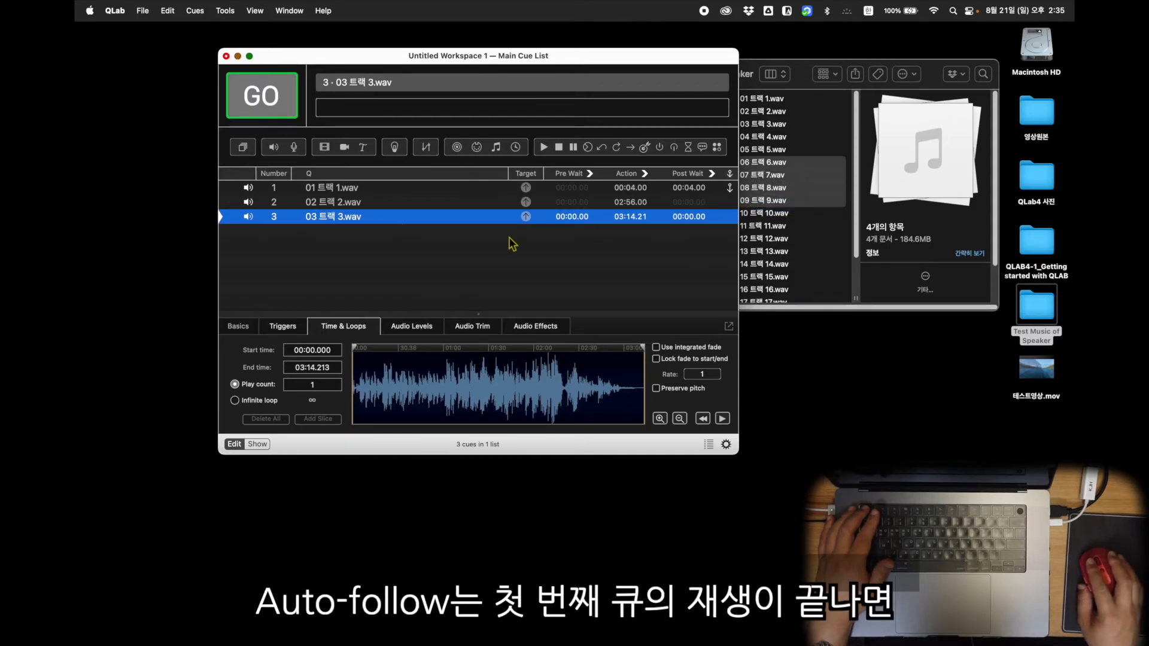
{"action": "left_click", "coordinate": [329, 188]}
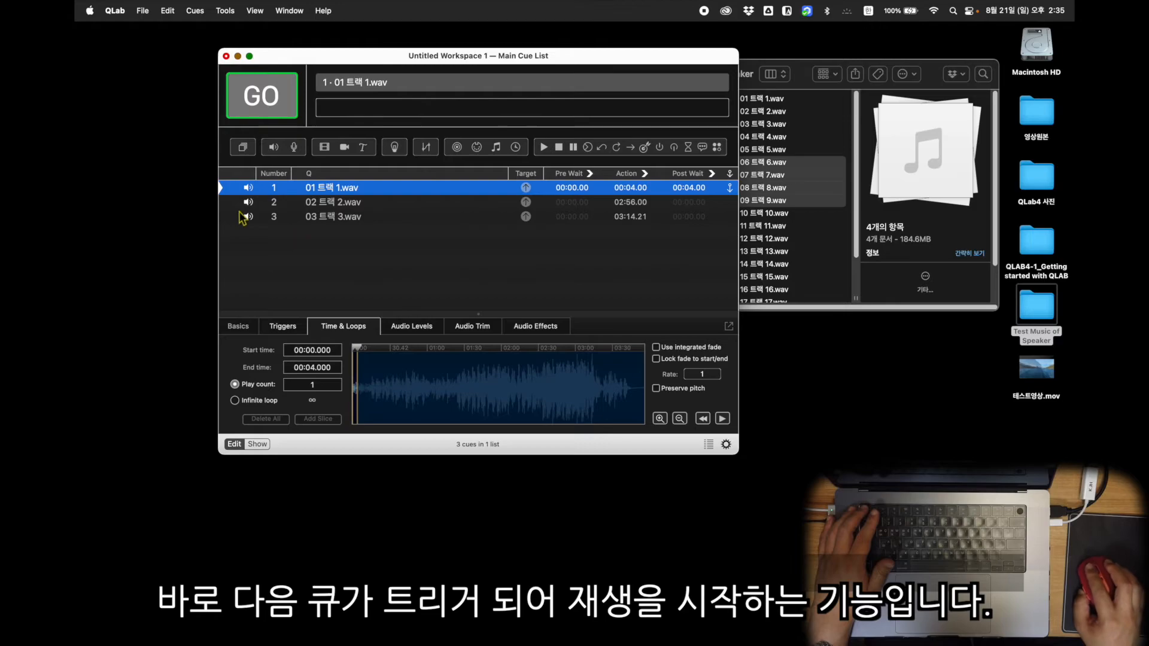
{"action": "left_click", "coordinate": [261, 98]}
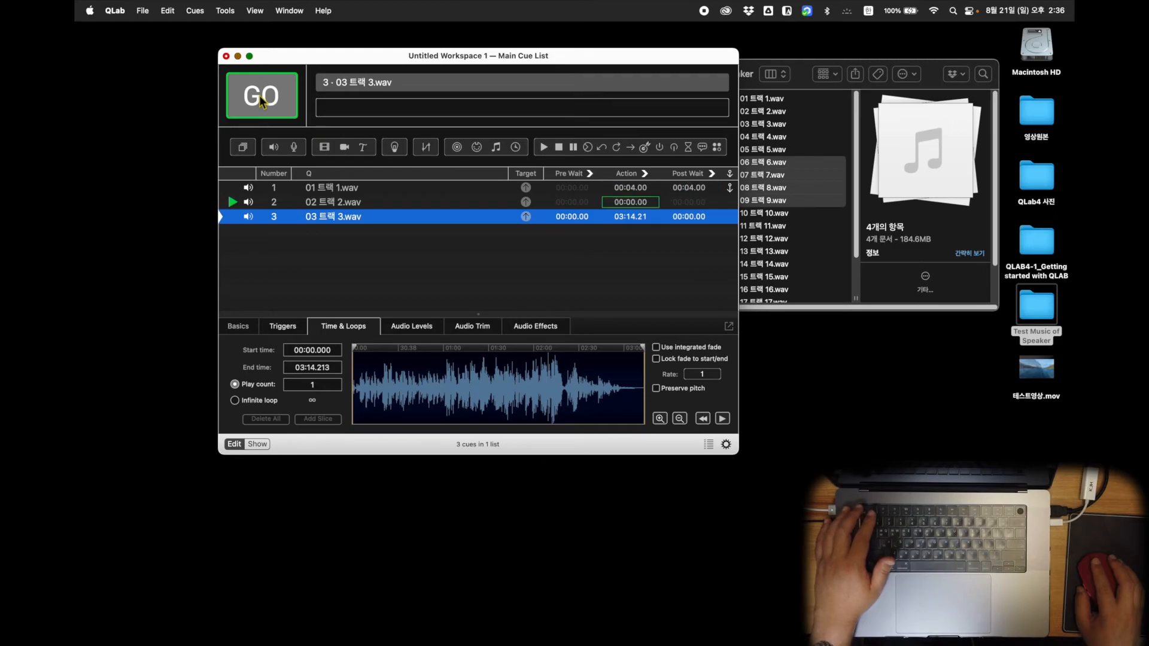
{"action": "key", "text": "Escape"}
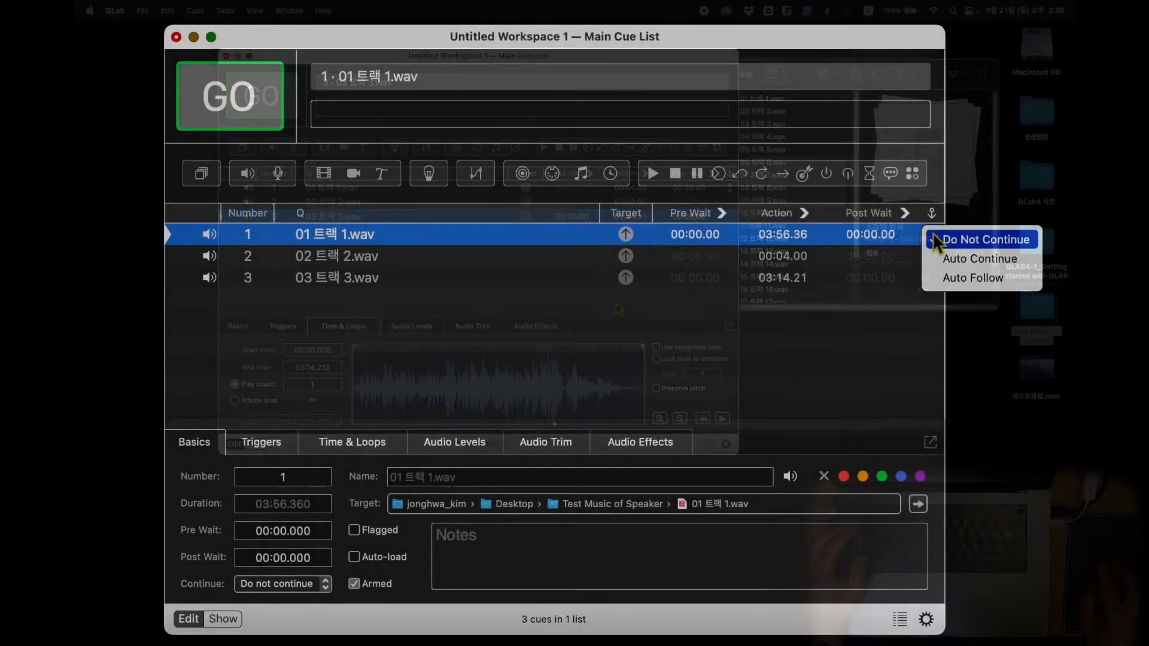
Switch cue 1's continue mode in the cue list to Auto Continue, Auto Follow and back to Do Not Continue.
{"action": "left_click", "coordinate": [951, 257]}
{"action": "left_click", "coordinate": [939, 243]}
{"action": "left_click", "coordinate": [960, 270]}
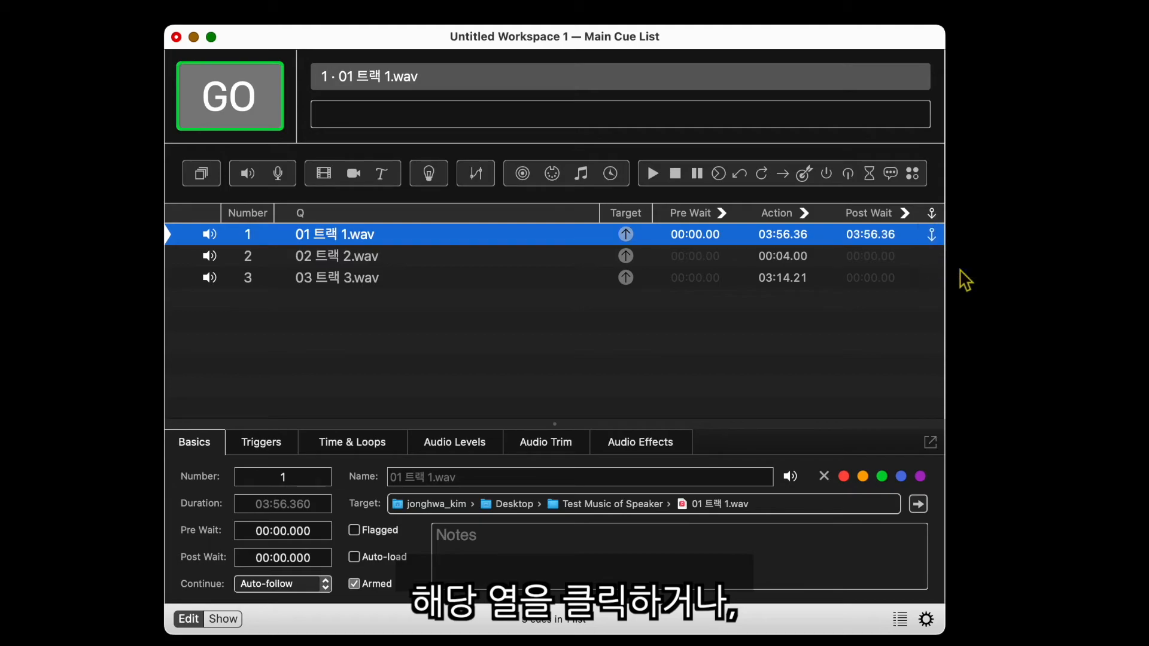
{"action": "left_click", "coordinate": [932, 236]}
{"action": "left_click", "coordinate": [952, 198]}
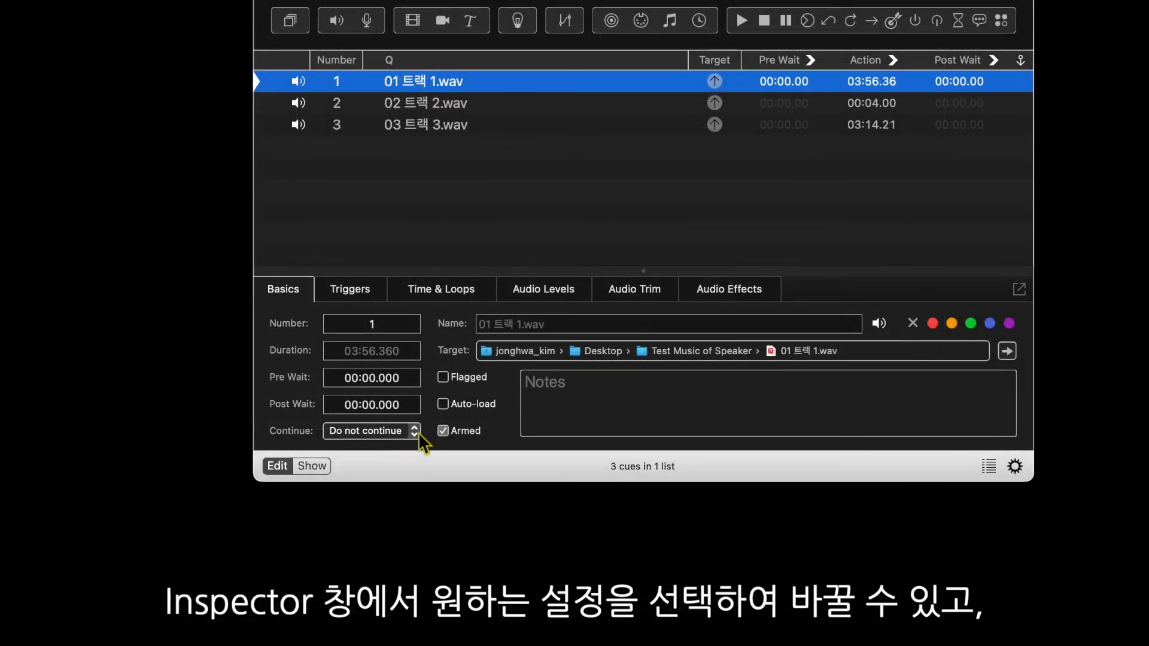
Switch cue 1's continue mode through its options in the inspector, and cycle the continue mode of cue 2.
{"action": "left_click", "coordinate": [414, 431]}
{"action": "left_click", "coordinate": [407, 449]}
{"action": "left_click", "coordinate": [414, 431]}
{"action": "left_click", "coordinate": [413, 449]}
{"action": "left_click", "coordinate": [414, 431]}
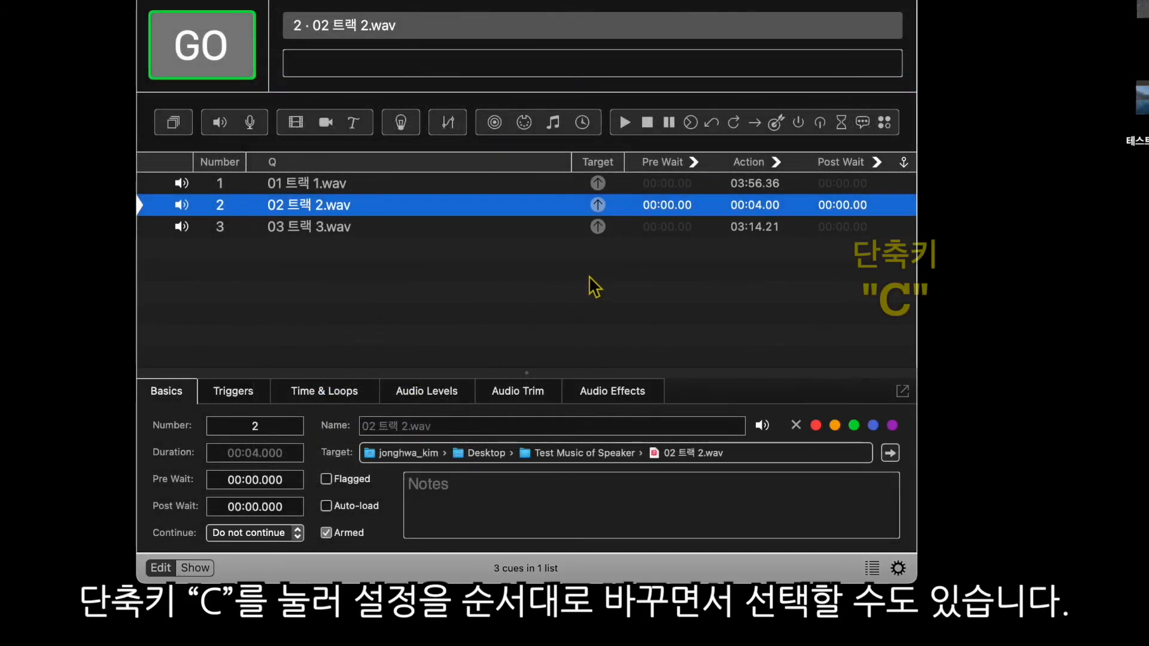
{"action": "key", "text": "c"}
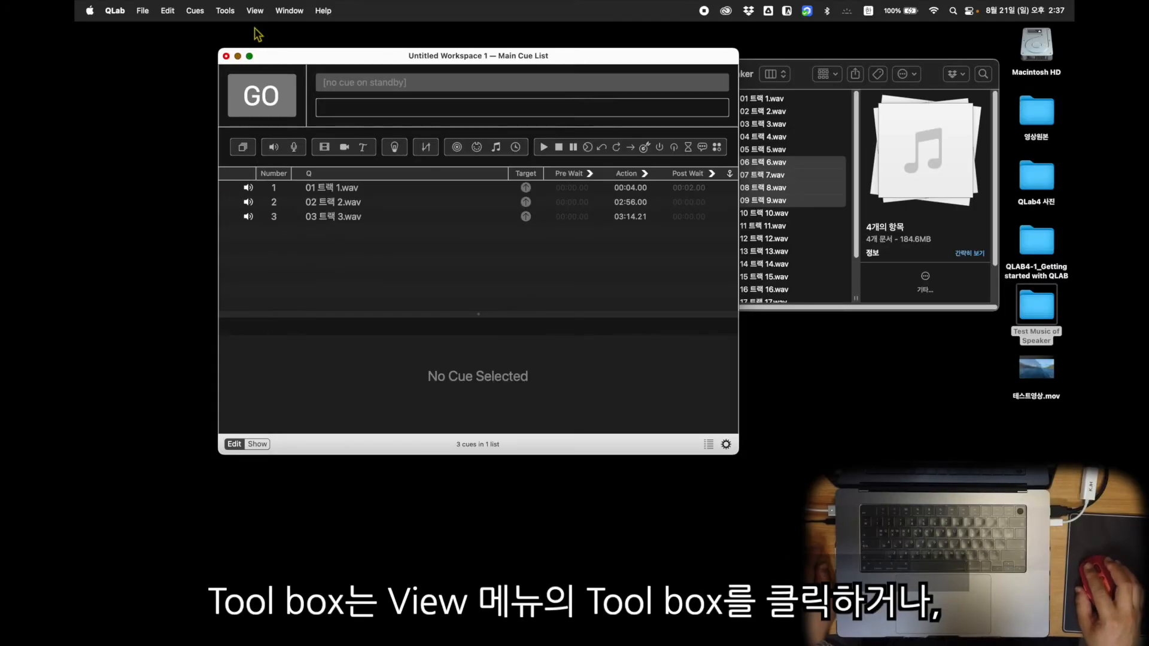
Show the Toolbox and toggle it between hidden and shown several times, leaving it shown.
{"action": "left_click", "coordinate": [255, 11]}
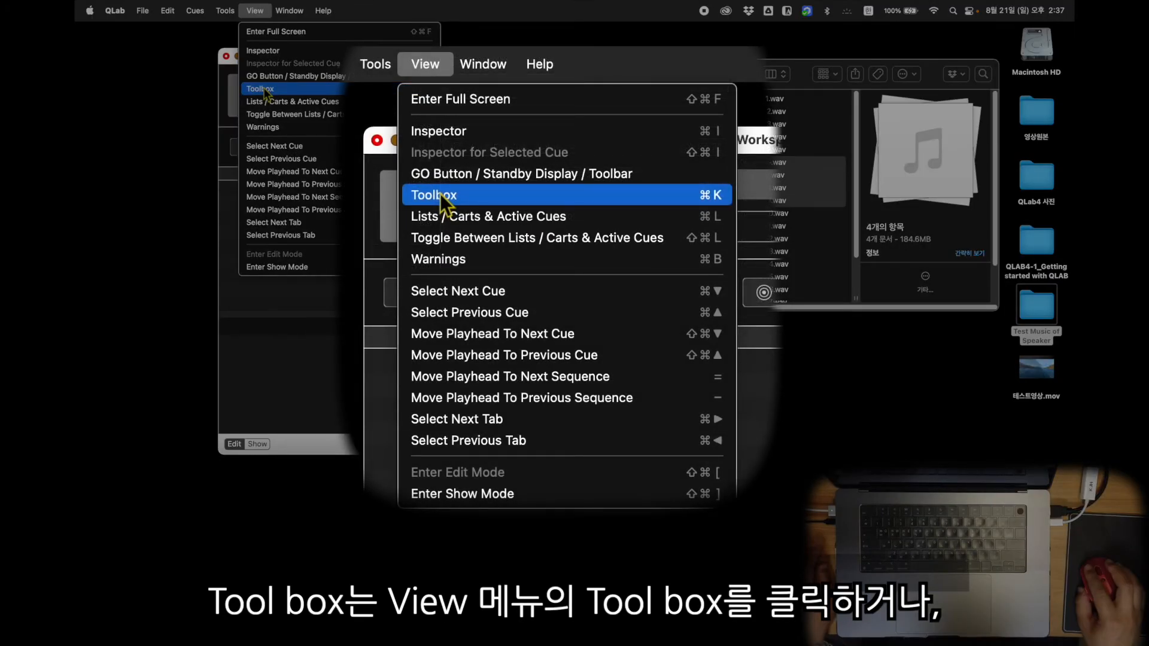
{"action": "left_click", "coordinate": [265, 90]}
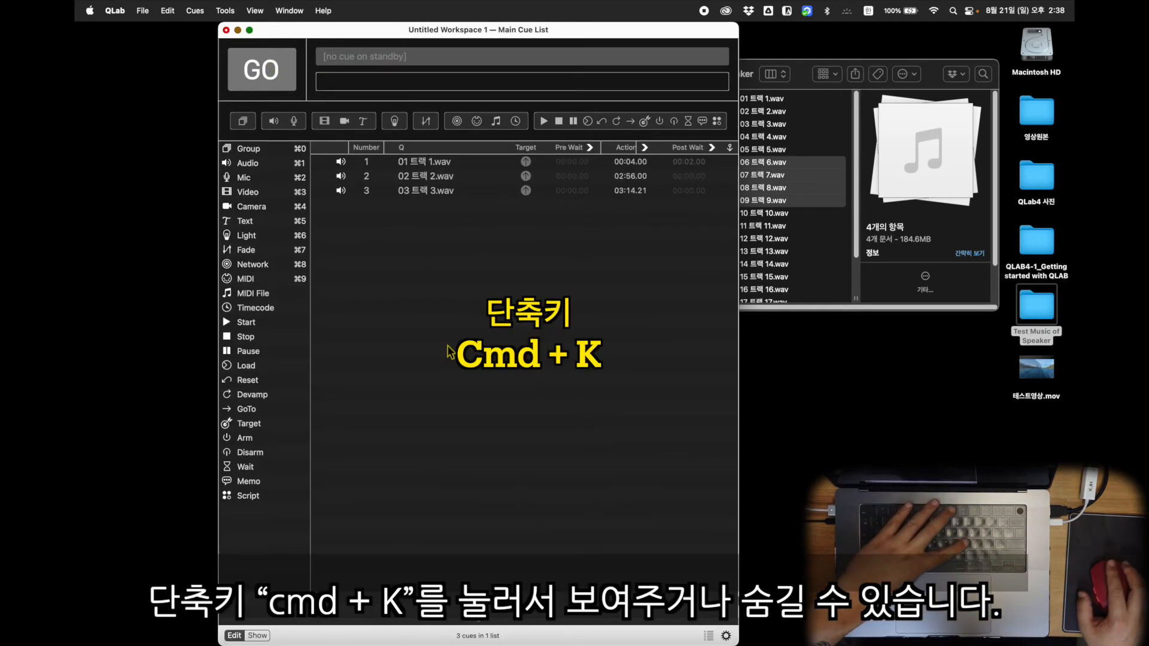
{"action": "key", "text": "super+k"}
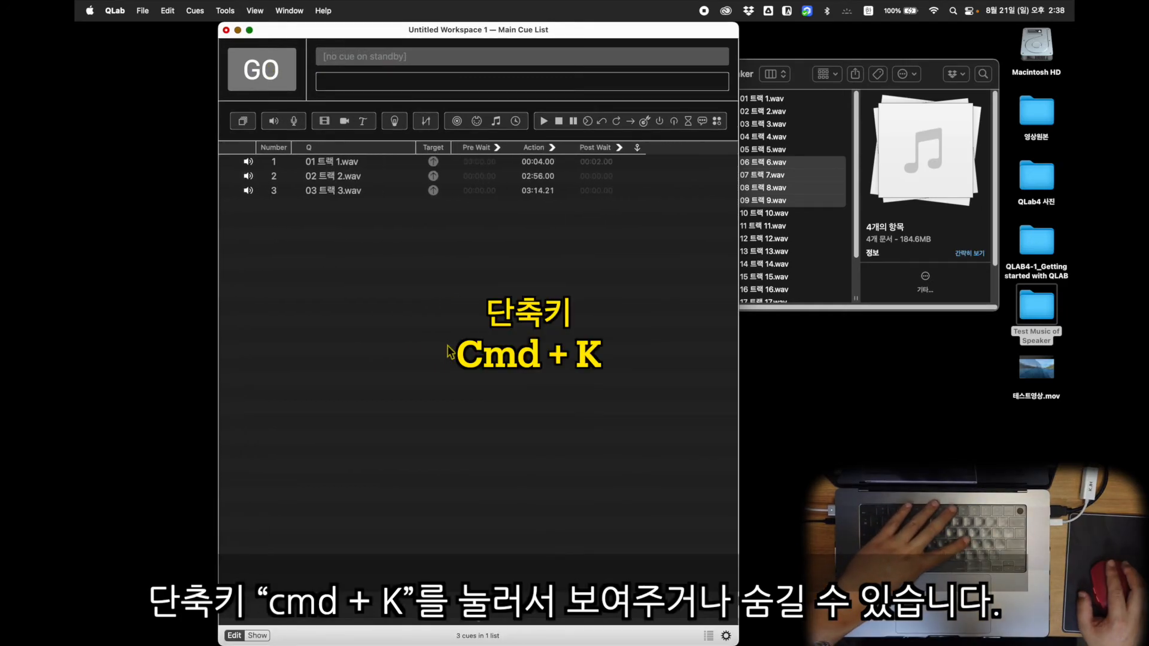
{"action": "key", "text": "super+k"}
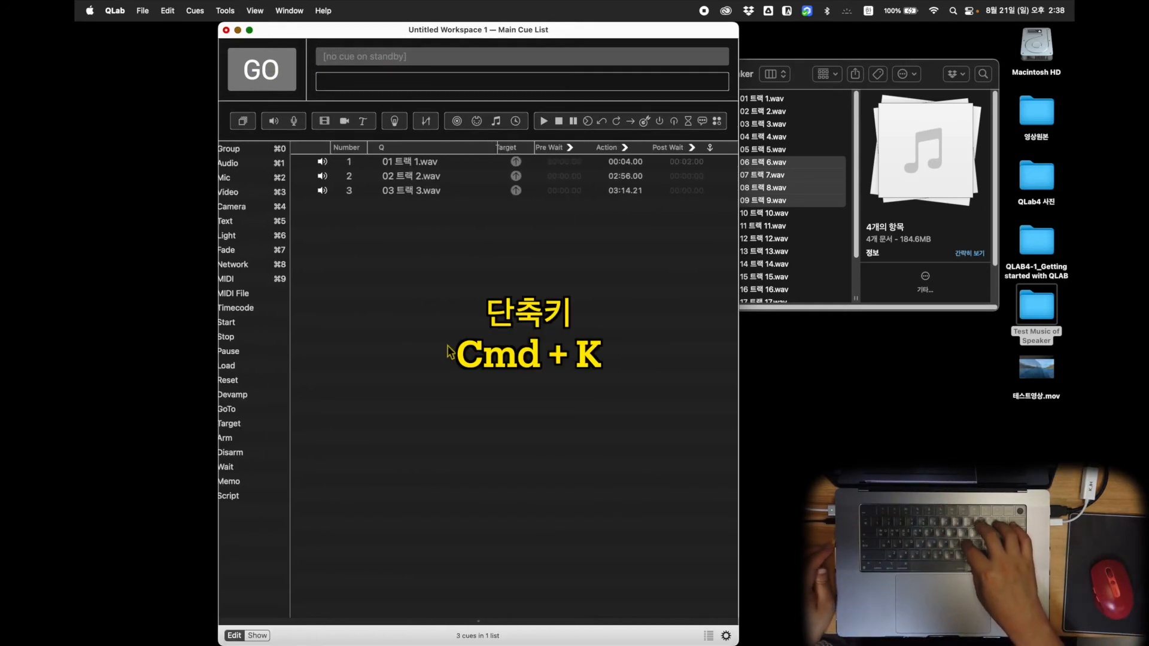
{"action": "key", "text": "super+k"}
{"action": "key", "text": "super+k"}
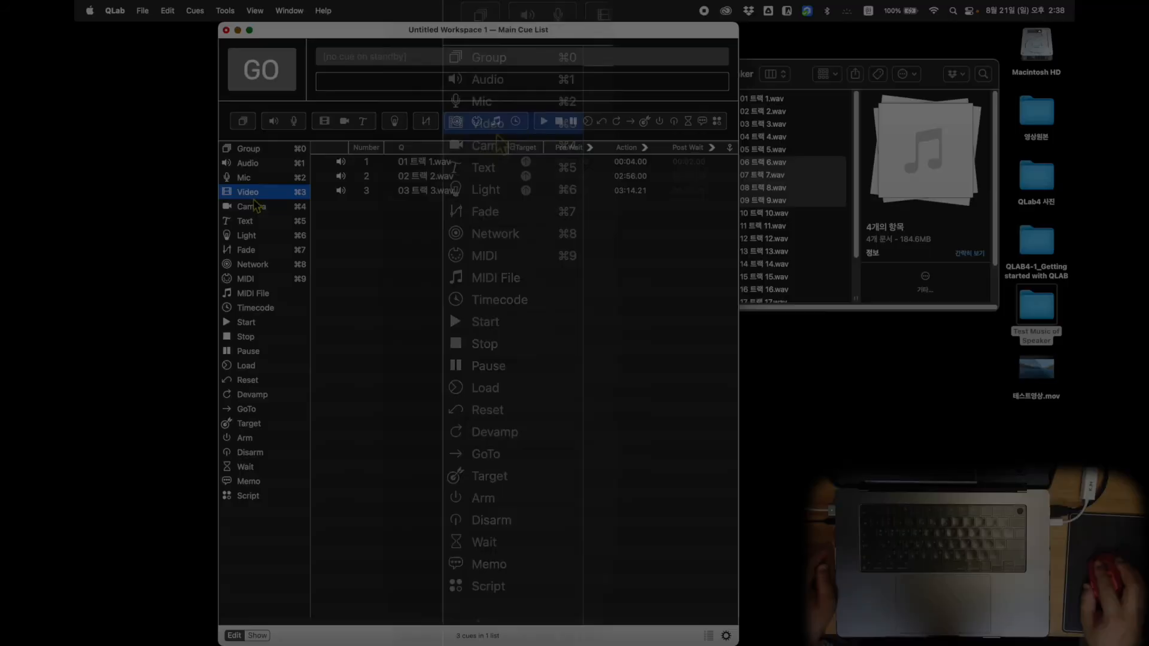
Reorder the Toolbox cue types so that Audio, Fade, Group and Video head the list.
{"action": "left_click_drag", "start_coordinate": [254, 190], "coordinate": [255, 163]}
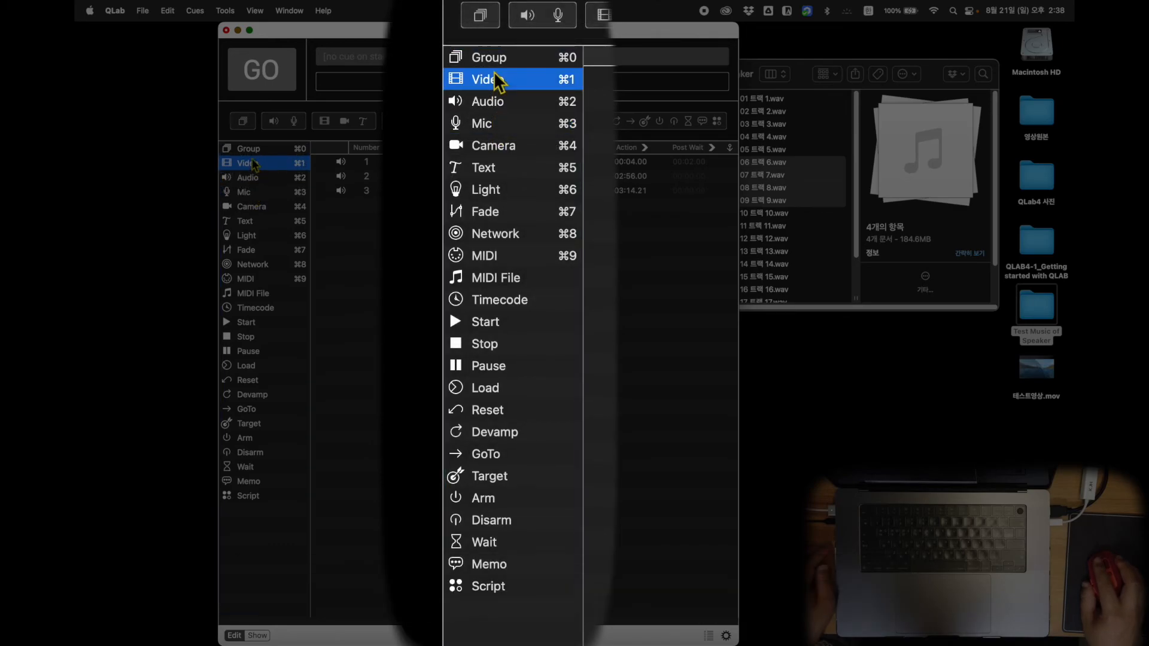
{"action": "left_click_drag", "start_coordinate": [252, 254], "coordinate": [256, 152]}
{"action": "left_click_drag", "start_coordinate": [249, 199], "coordinate": [250, 164]}
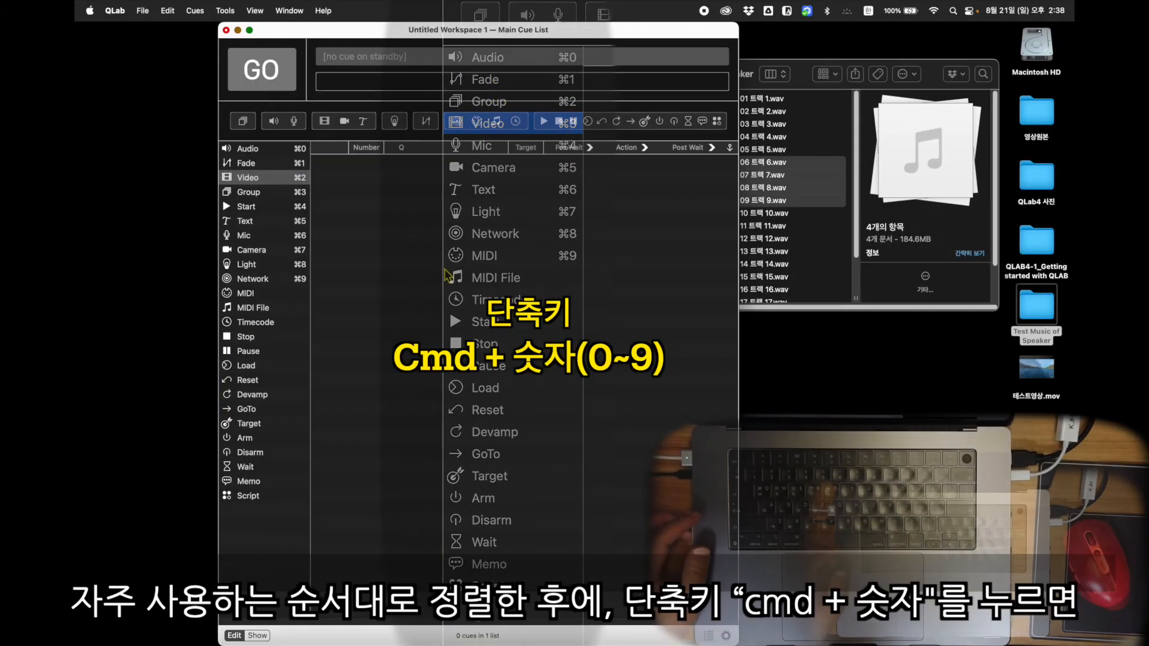
Add an audio cue and a fade cue to the empty cue list.
{"action": "key", "text": "super+0"}
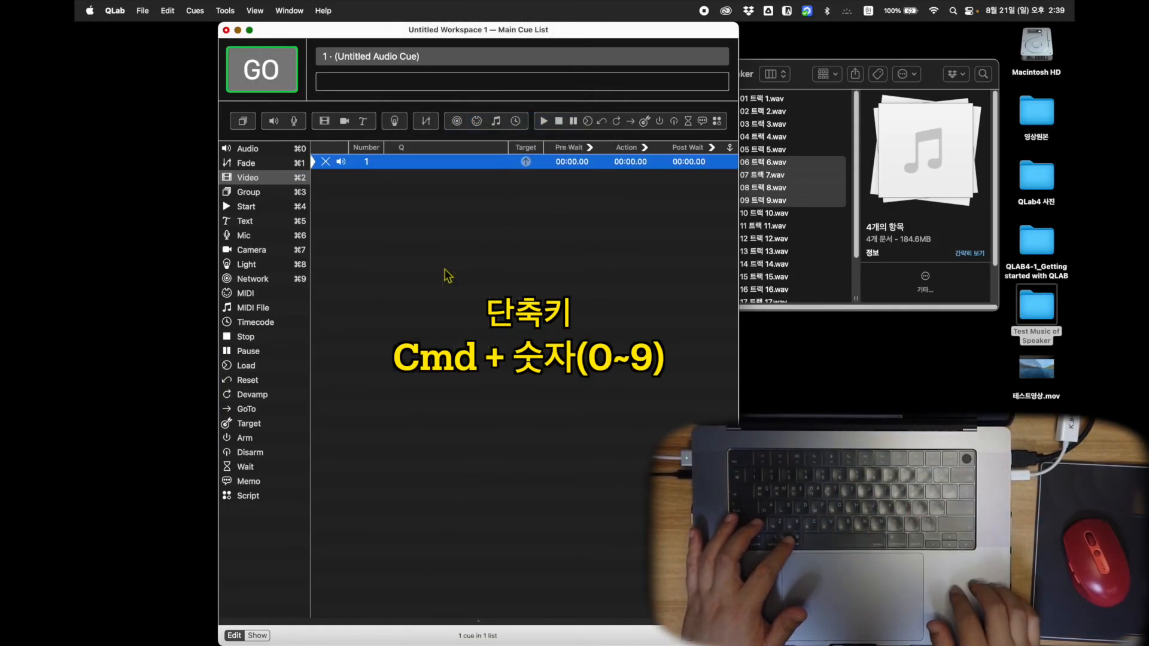
{"action": "key", "text": "super+1"}
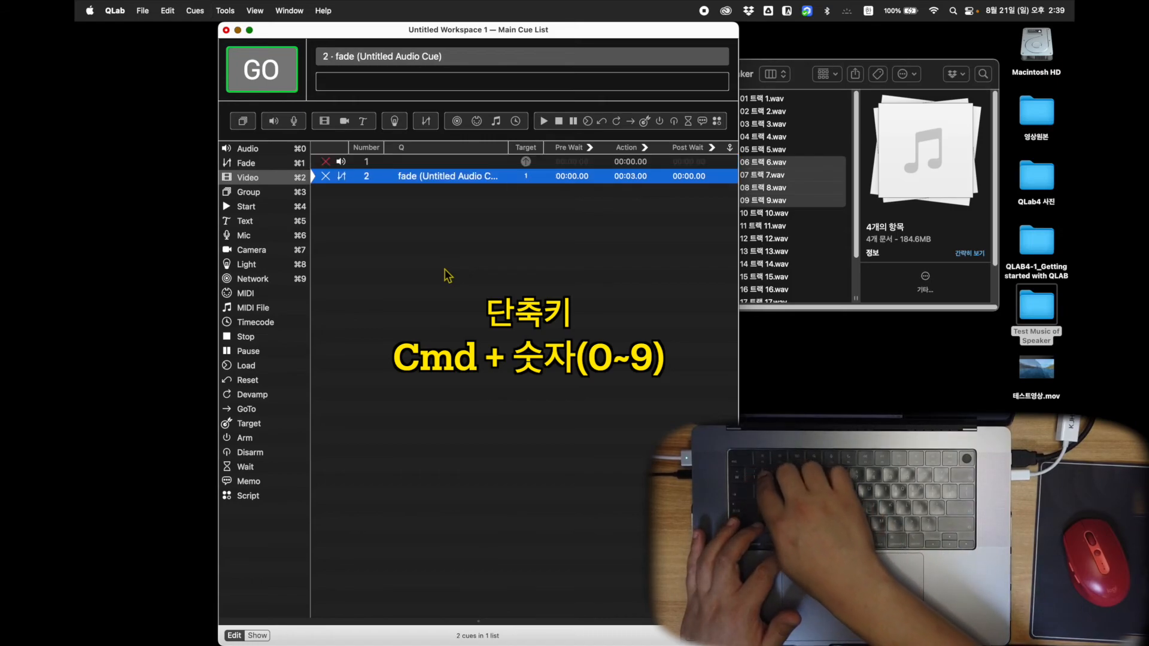
Add video, group, start, text, mic, camera, light and network cues to the cue list, in that order.
{"action": "key", "text": "super+2"}
{"action": "key", "text": "super+3"}
{"action": "key", "text": "super+4"}
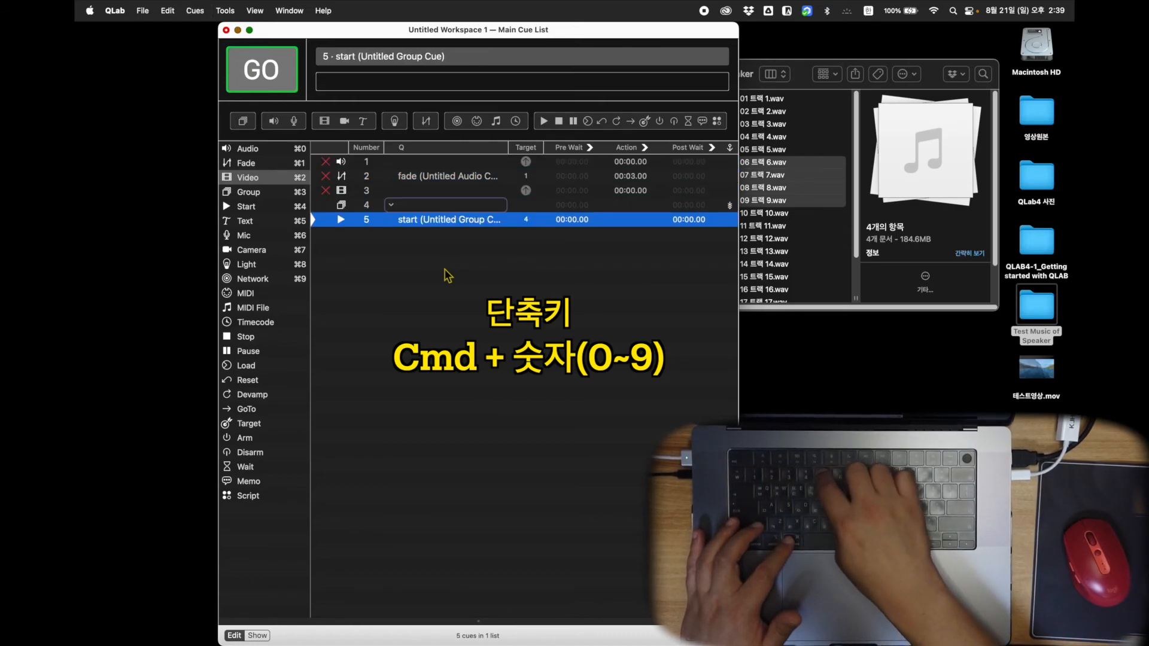
{"action": "key", "text": "super+5"}
{"action": "key", "text": "super+6"}
{"action": "key", "text": "super+7"}
{"action": "key", "text": "super+8"}
{"action": "key", "text": "super+9"}
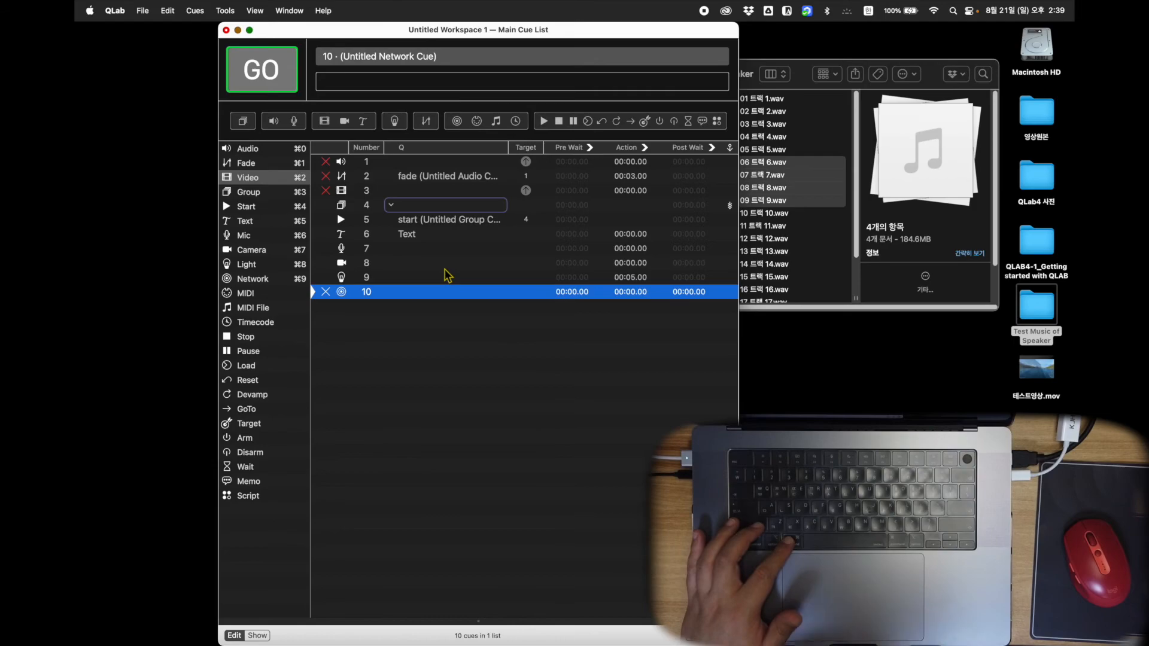
Save the workspace with the reordered Toolbox under the name toolbox.
{"action": "left_click", "coordinate": [143, 11]}
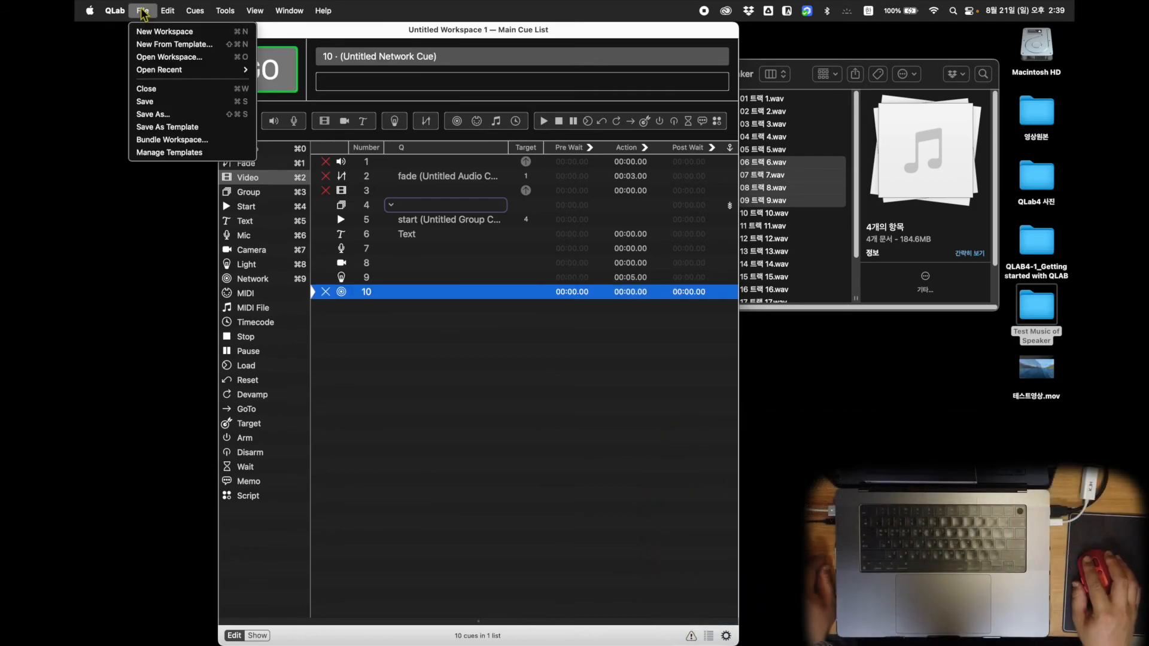
{"action": "left_click", "coordinate": [163, 115]}
{"action": "type", "text": "toolbox"}
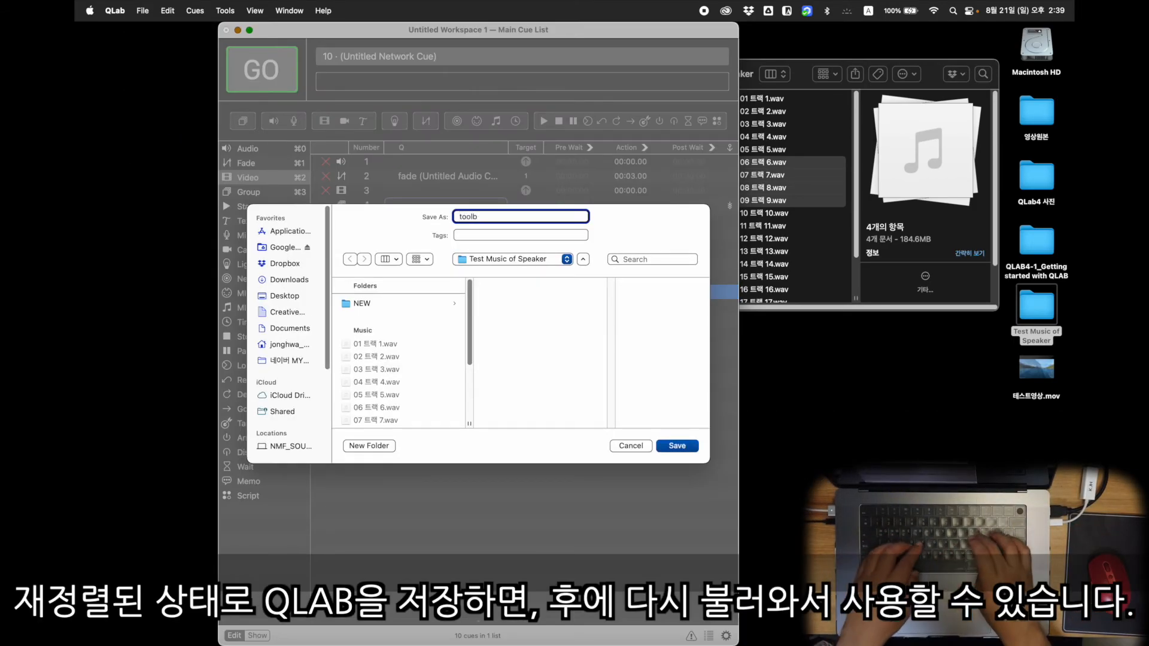
{"action": "left_click", "coordinate": [677, 446]}
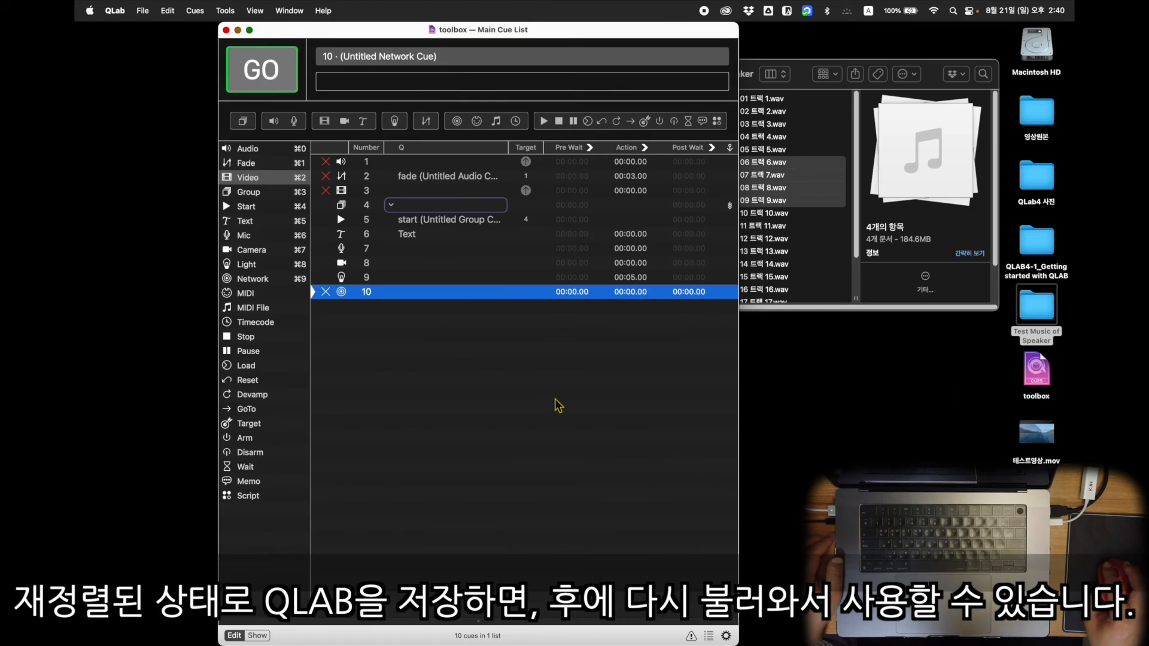
Quit QLab and reopen the saved toolbox workspace from the desktop.
{"action": "key", "text": "super+q"}
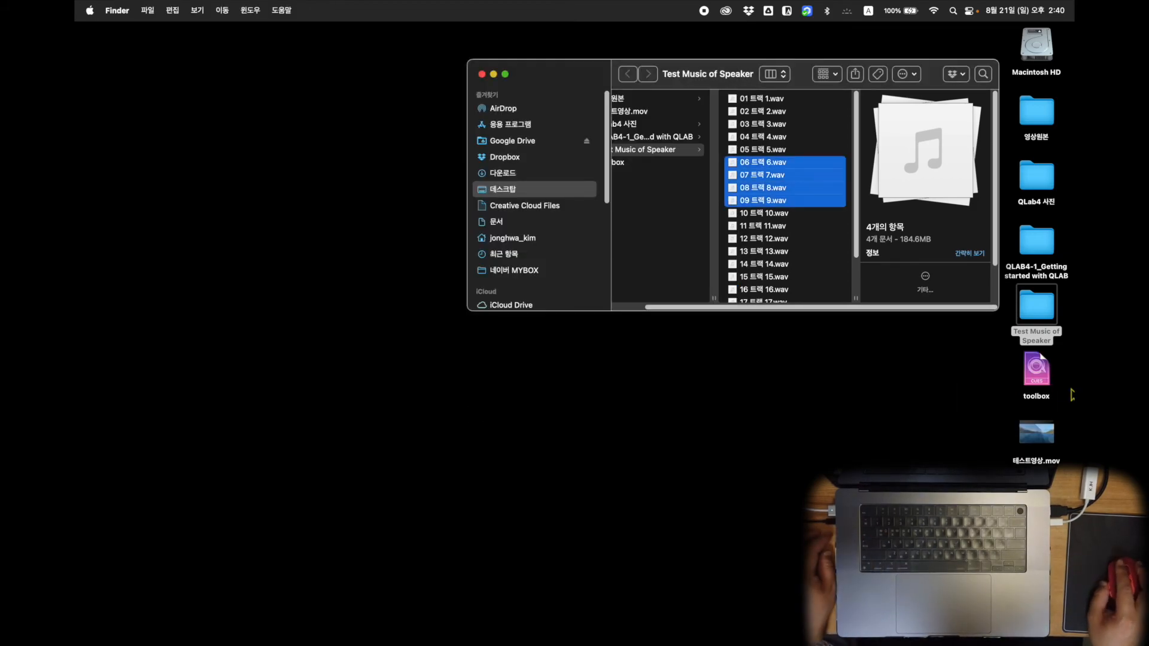
{"action": "double_click", "coordinate": [1037, 371]}
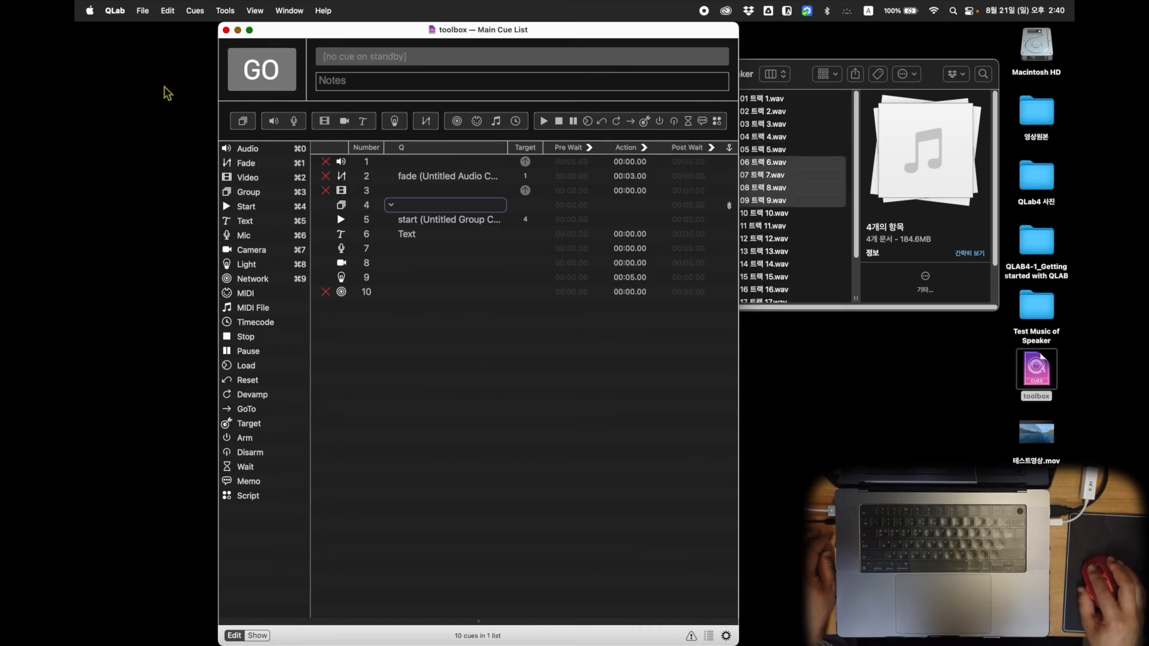
Create a new workspace and show its Toolbox.
{"action": "left_click", "coordinate": [143, 11]}
{"action": "left_click", "coordinate": [156, 34]}
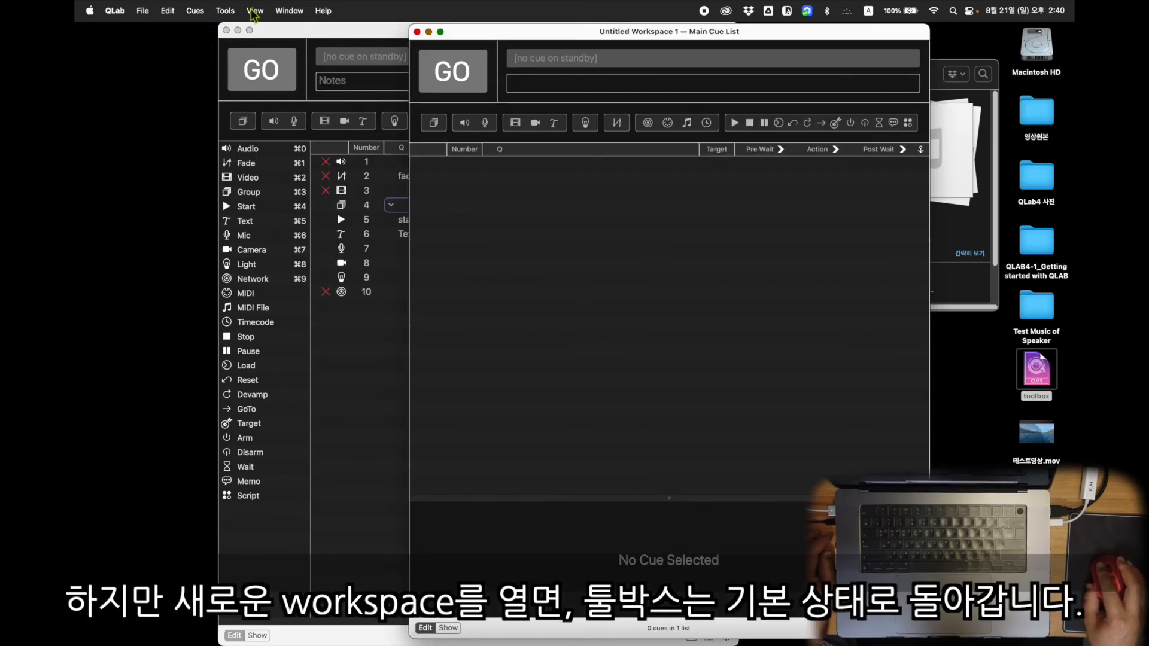
{"action": "left_click", "coordinate": [255, 10]}
{"action": "left_click", "coordinate": [264, 89]}
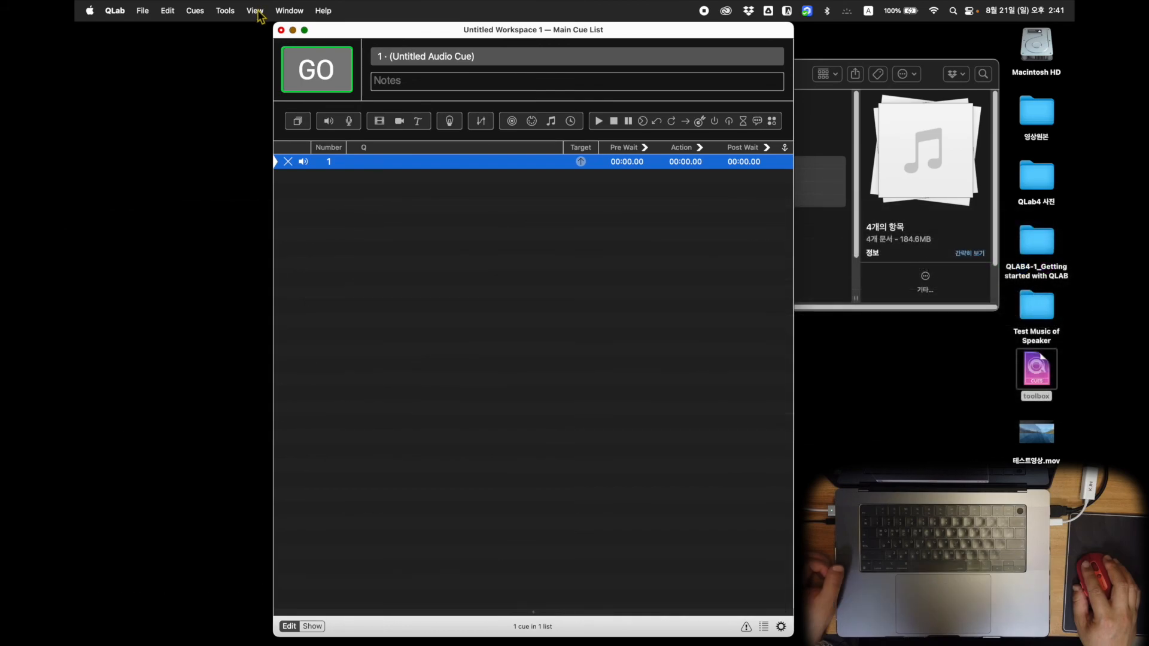
Show the Inspector in the workspace window and open the Inspector for Selected Cue for audio cue 1.
{"action": "left_click", "coordinate": [256, 11]}
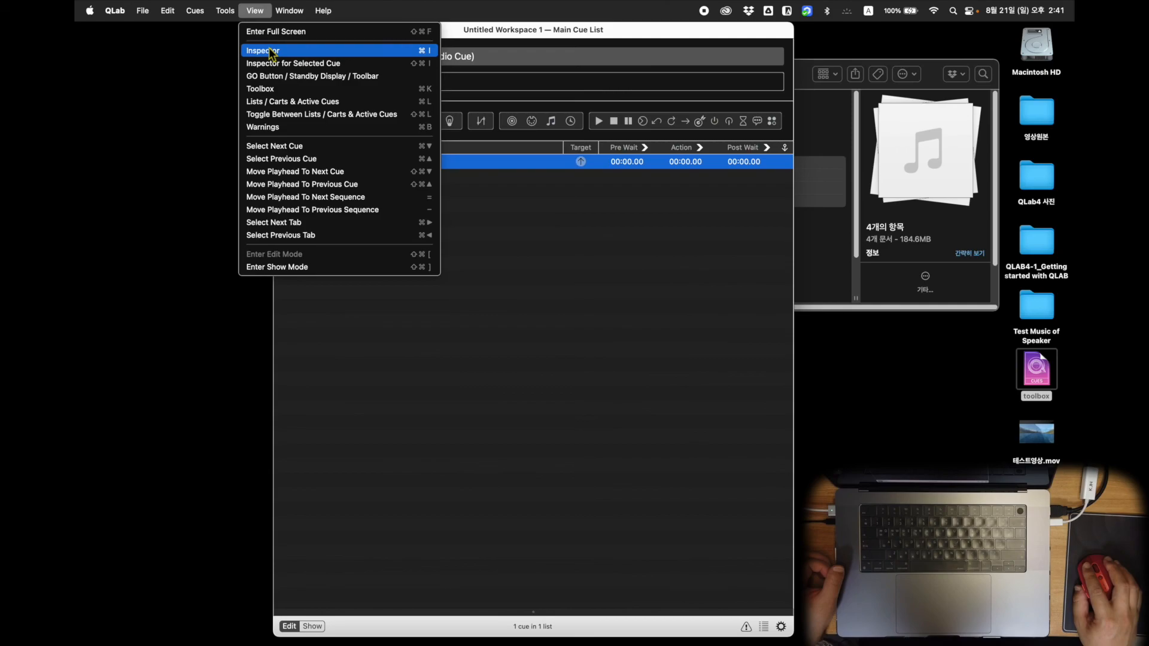
{"action": "left_click", "coordinate": [269, 51]}
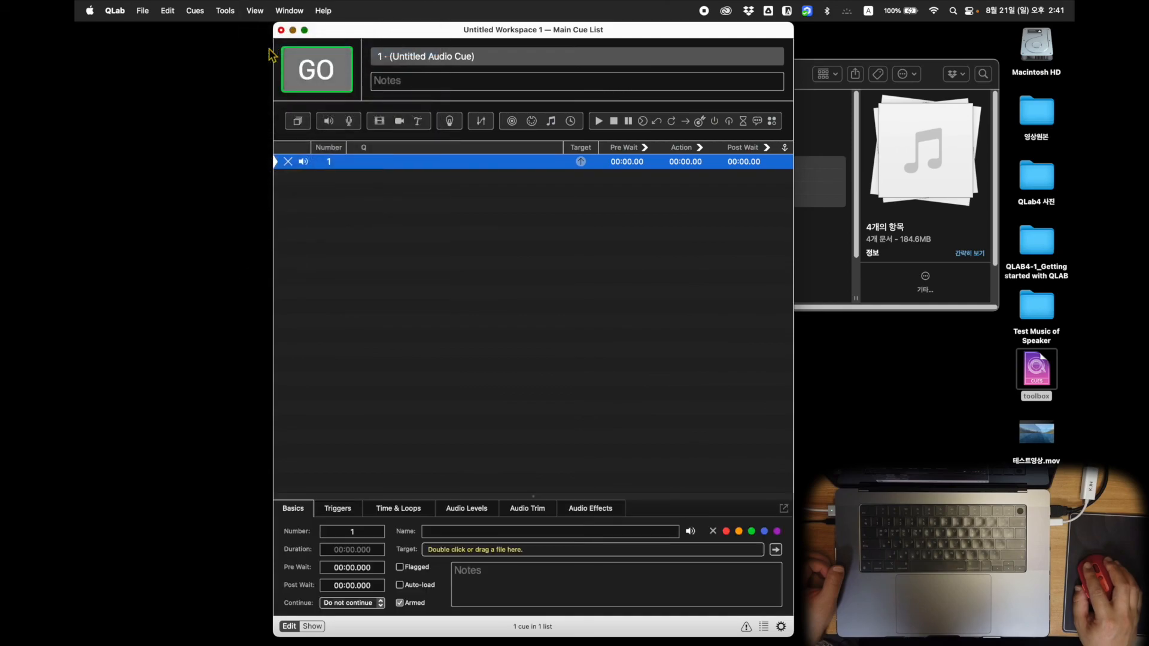
{"action": "left_click", "coordinate": [255, 11]}
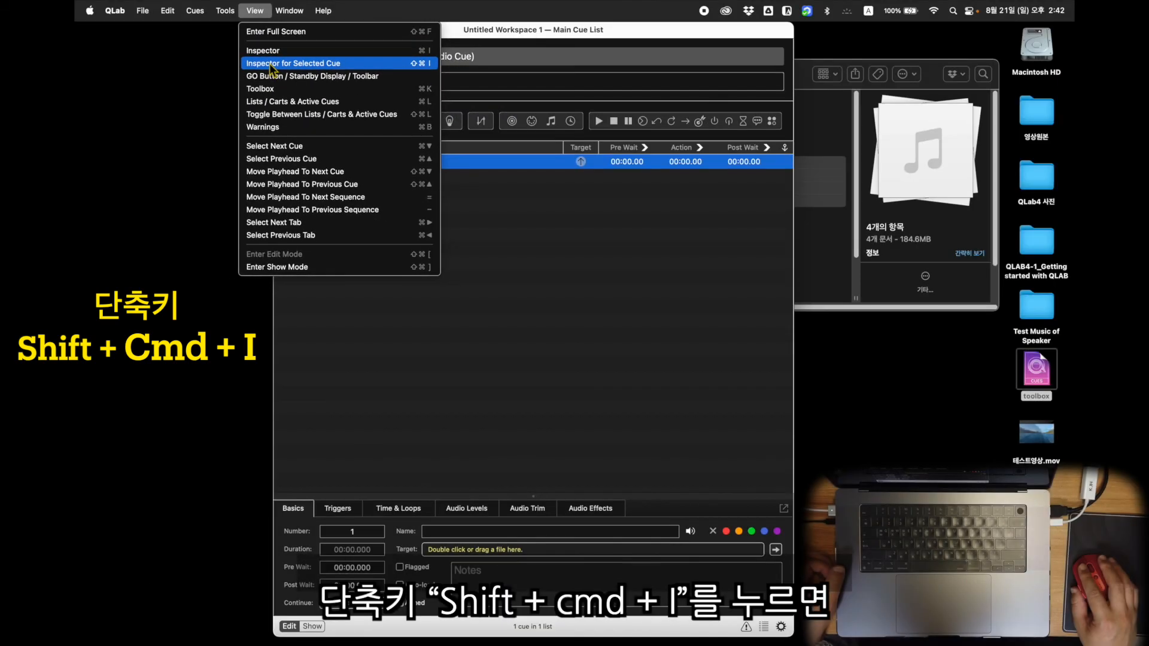
{"action": "left_click", "coordinate": [271, 63]}
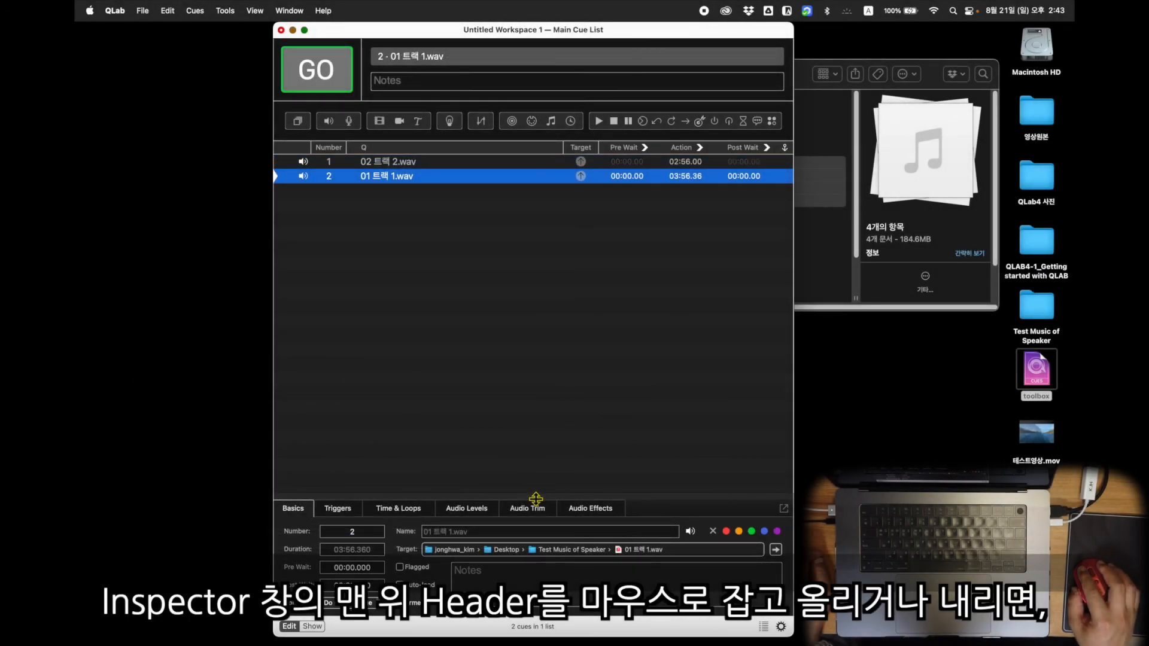
Display cue 2's Audio Levels in the Inspector and vary the Inspector's height, leaving it at about half the cue list area.
{"action": "left_click_drag", "start_coordinate": [536, 499], "coordinate": [535, 268]}
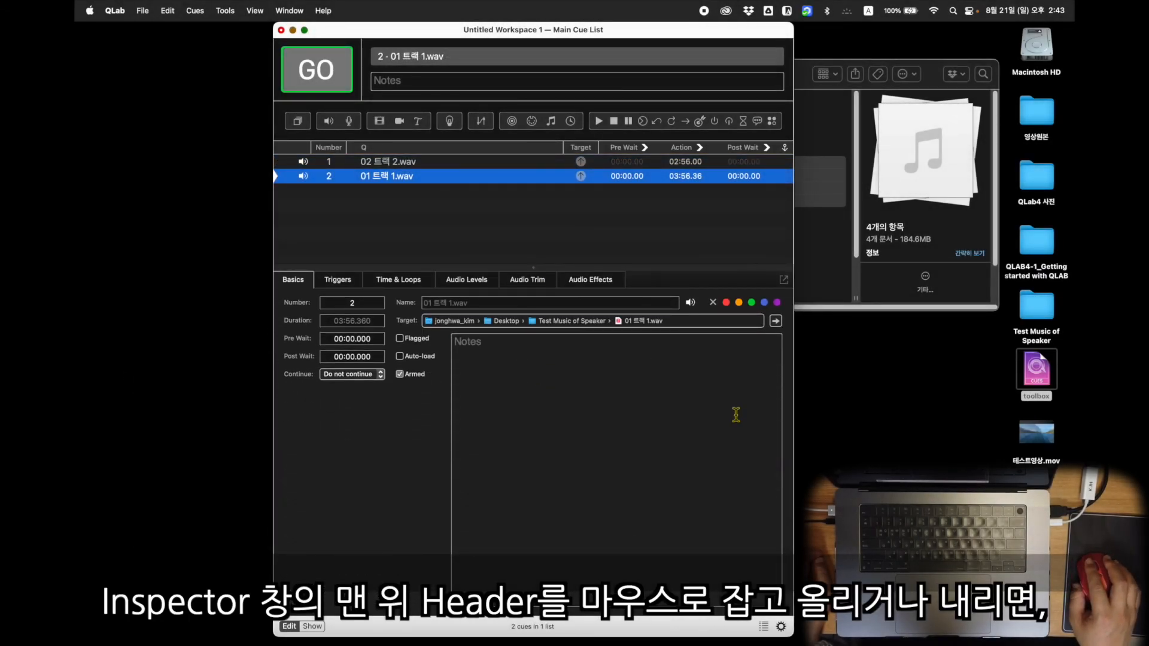
{"action": "left_click", "coordinate": [450, 281]}
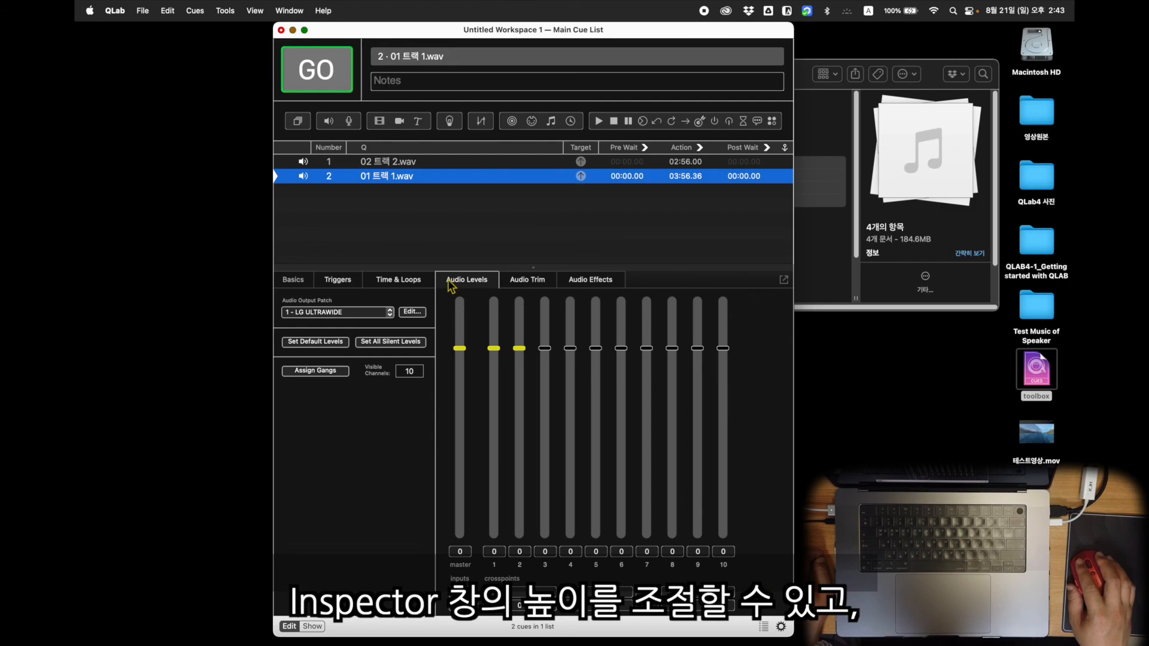
{"action": "left_click_drag", "start_coordinate": [533, 271], "coordinate": [535, 598]}
{"action": "left_click_drag", "start_coordinate": [537, 611], "coordinate": [546, 372]}
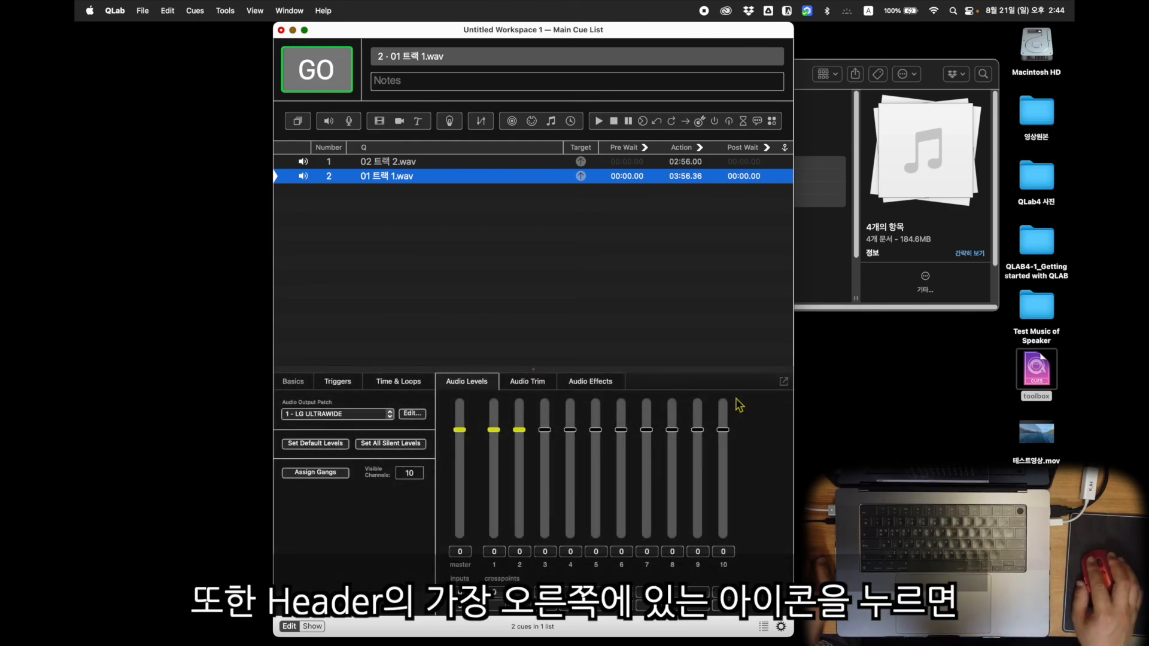
Detach the Inspector into its own window and move it up and partly clear of the workspace window.
{"action": "left_click", "coordinate": [786, 386]}
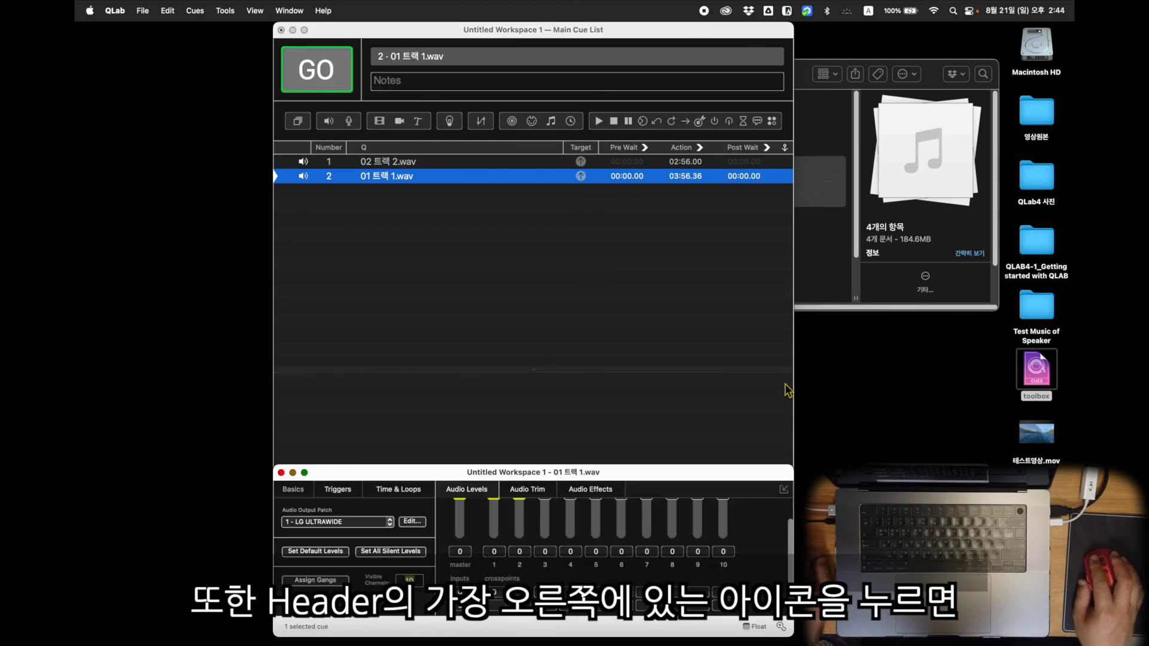
{"action": "left_click_drag", "start_coordinate": [762, 479], "coordinate": [924, 277]}
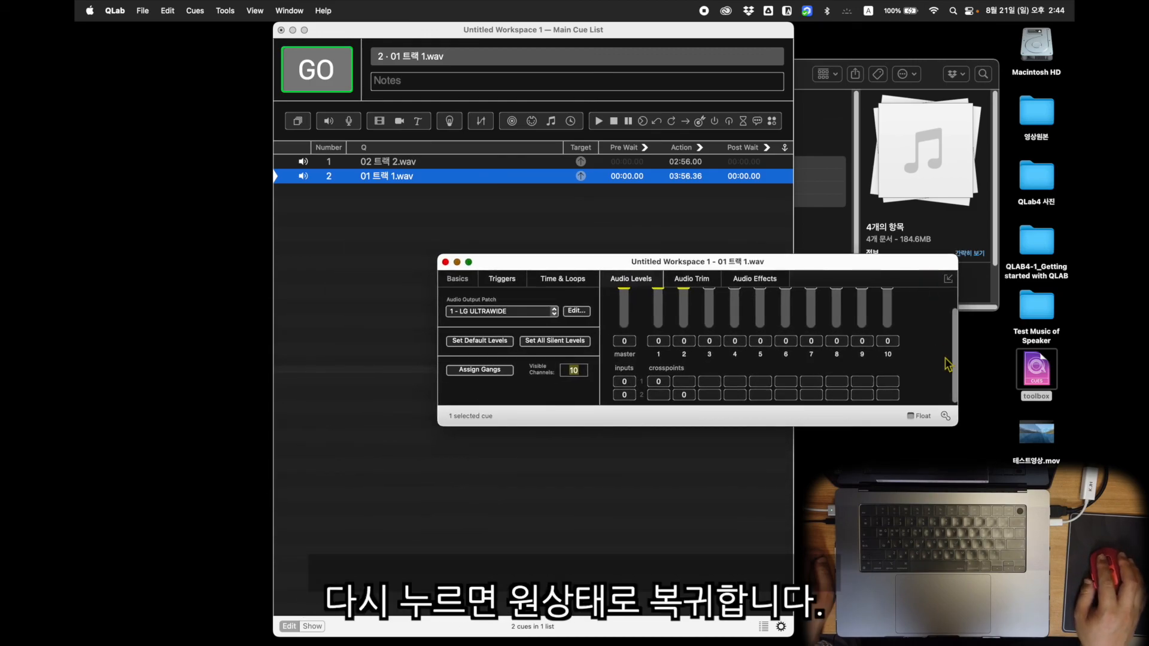